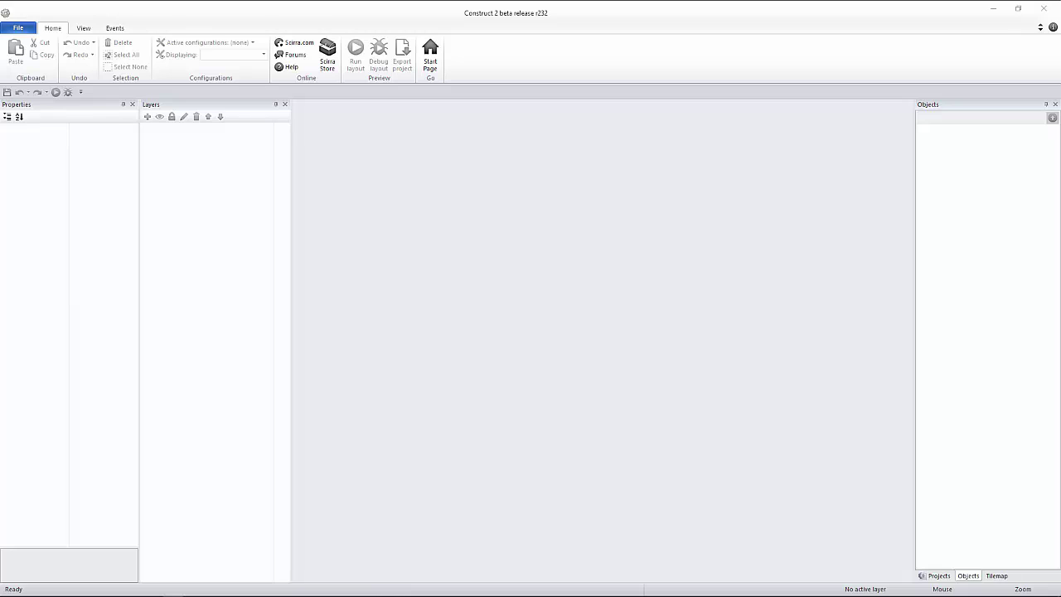
Change the interface theme to the Visual Studio 2012 Blue style.
{"action": "left_click", "coordinate": [516, 345]}
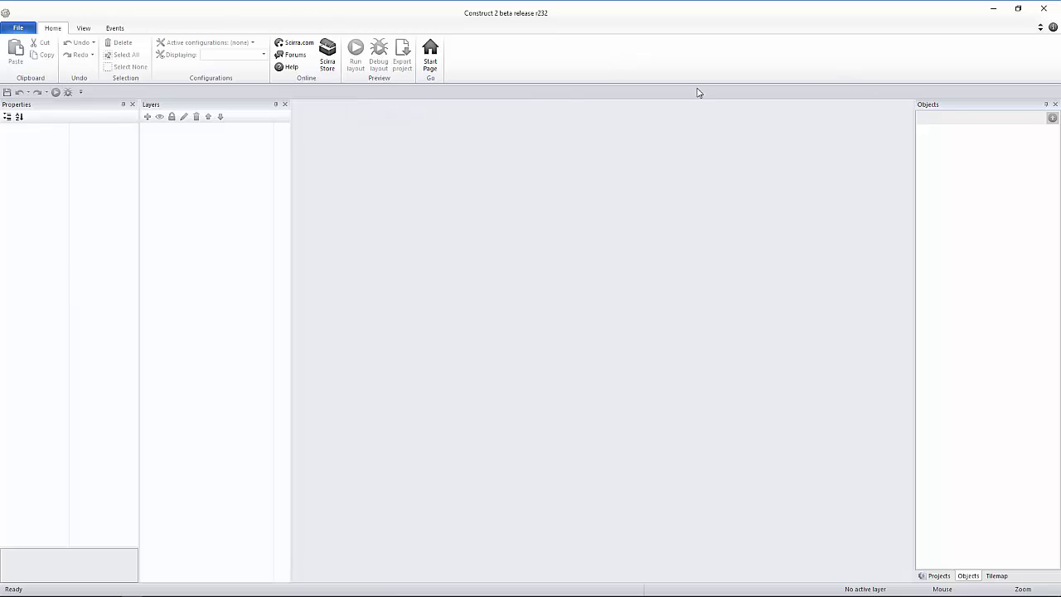
{"action": "left_click", "coordinate": [84, 28]}
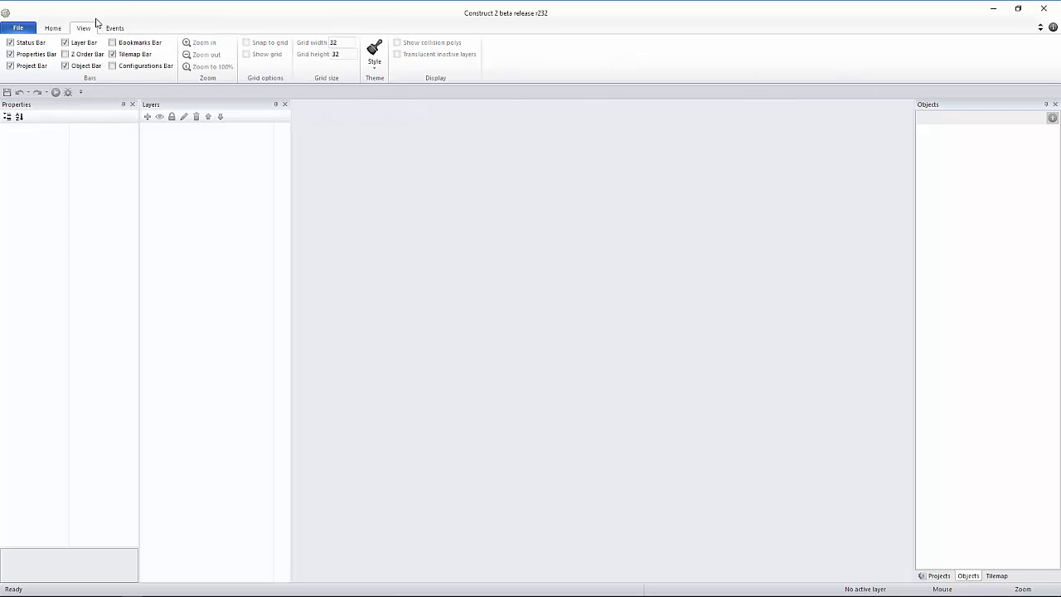
{"action": "left_click", "coordinate": [53, 28]}
{"action": "left_click", "coordinate": [84, 28]}
{"action": "left_click", "coordinate": [374, 55]}
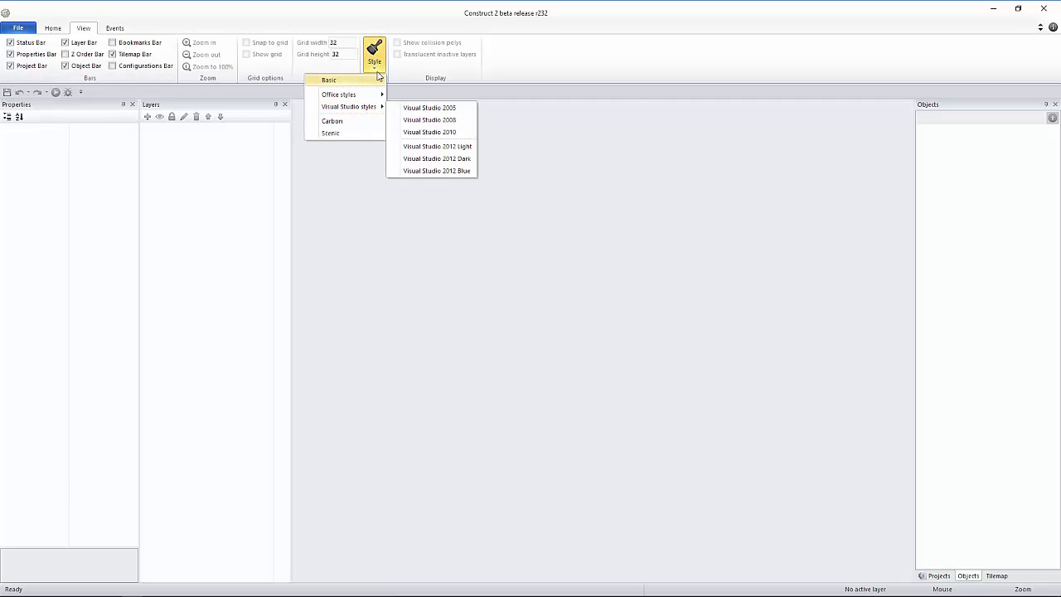
{"action": "left_click", "coordinate": [379, 78]}
{"action": "left_click", "coordinate": [375, 58]}
{"action": "mouse_move", "coordinate": [381, 106]}
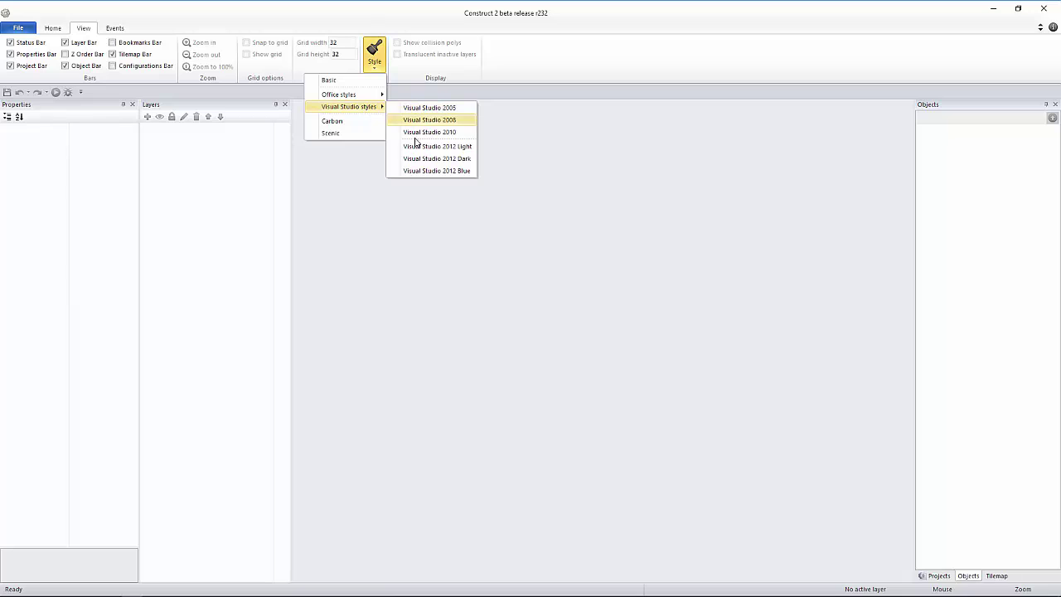
{"action": "left_click", "coordinate": [437, 171]}
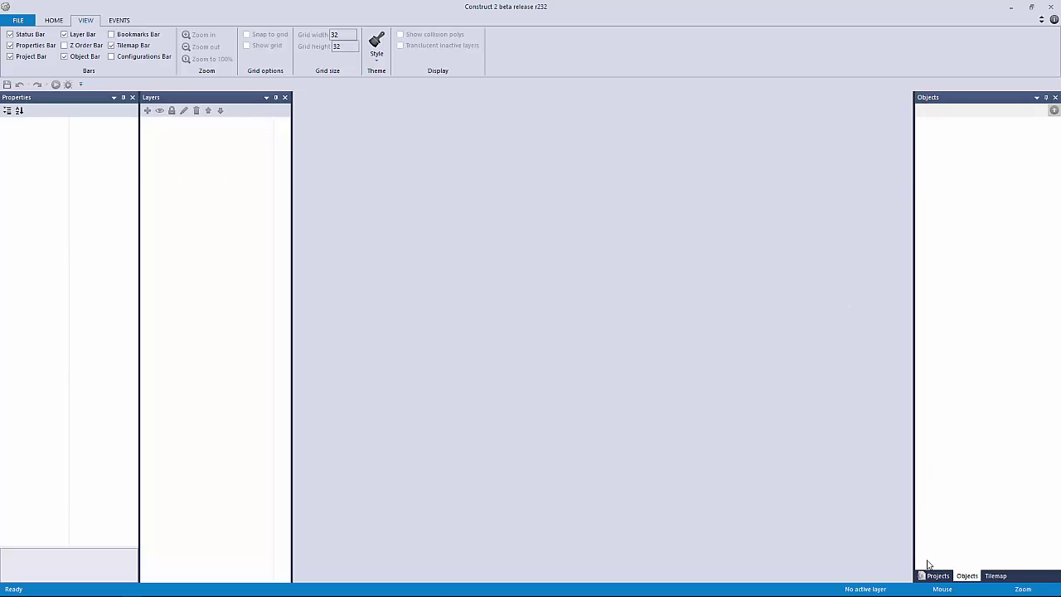
View the Tilemap, Projects and Objects panels one after another.
{"action": "left_click", "coordinate": [996, 575]}
{"action": "left_click", "coordinate": [938, 575]}
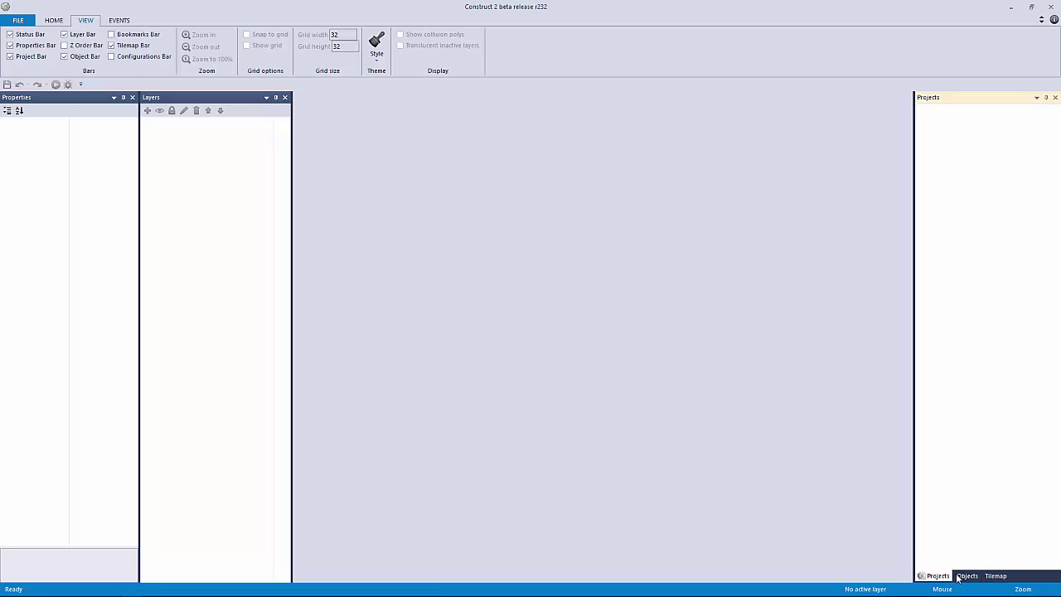
{"action": "left_click", "coordinate": [967, 576]}
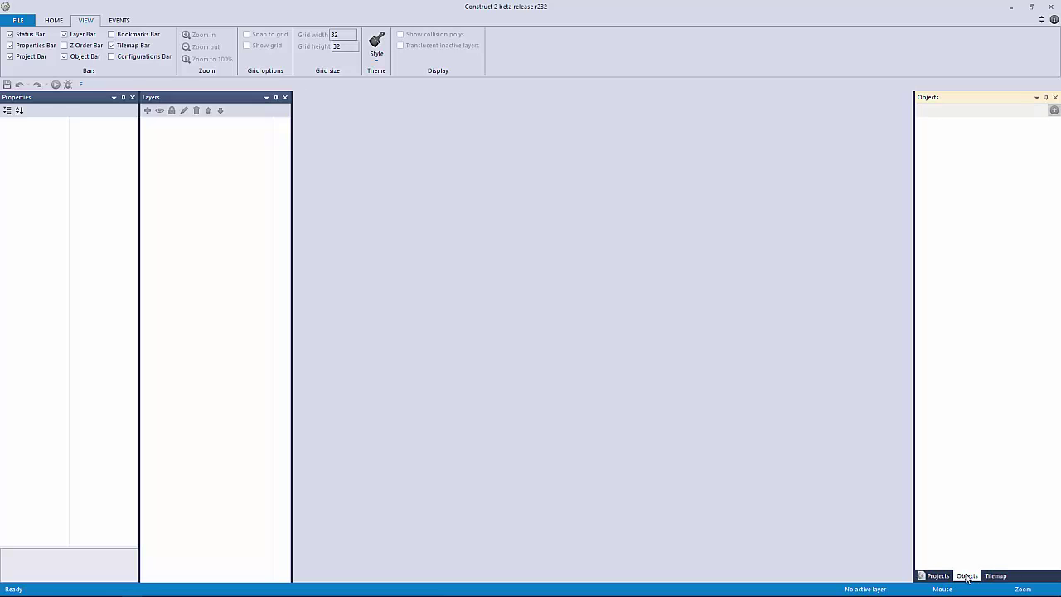
Hide the Object Bar while keeping the Tilemap Bar and Project Bar shown.
{"action": "left_click", "coordinate": [75, 58]}
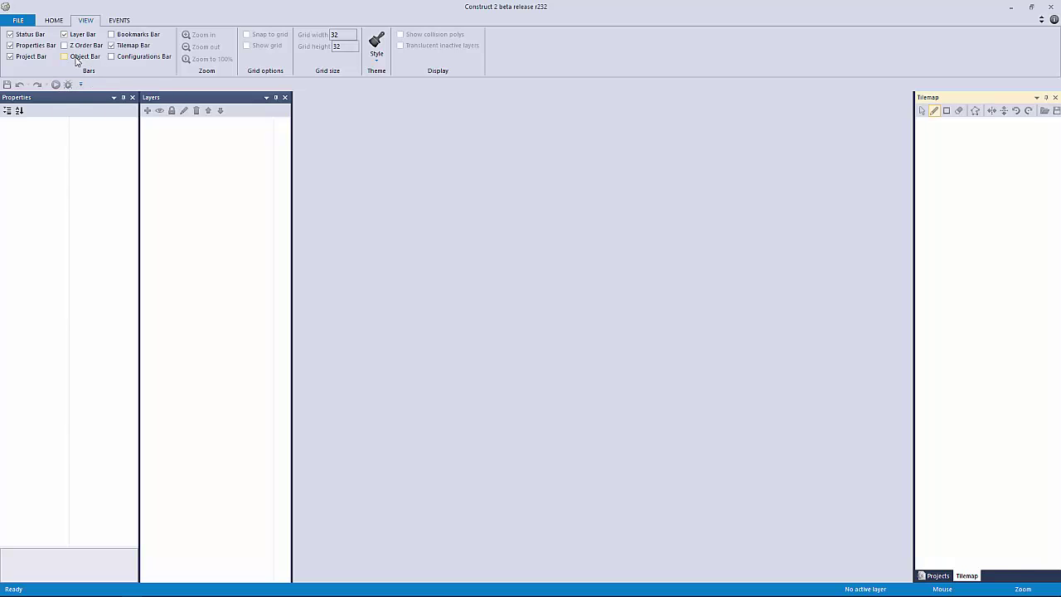
{"action": "left_click", "coordinate": [75, 58]}
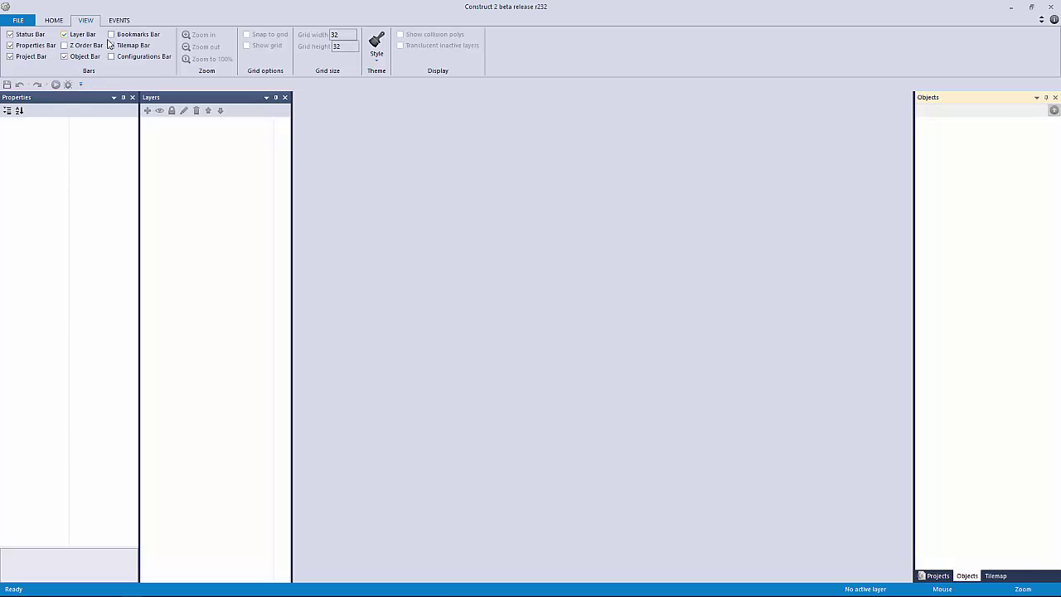
{"action": "left_click", "coordinate": [110, 45]}
{"action": "left_click", "coordinate": [85, 58]}
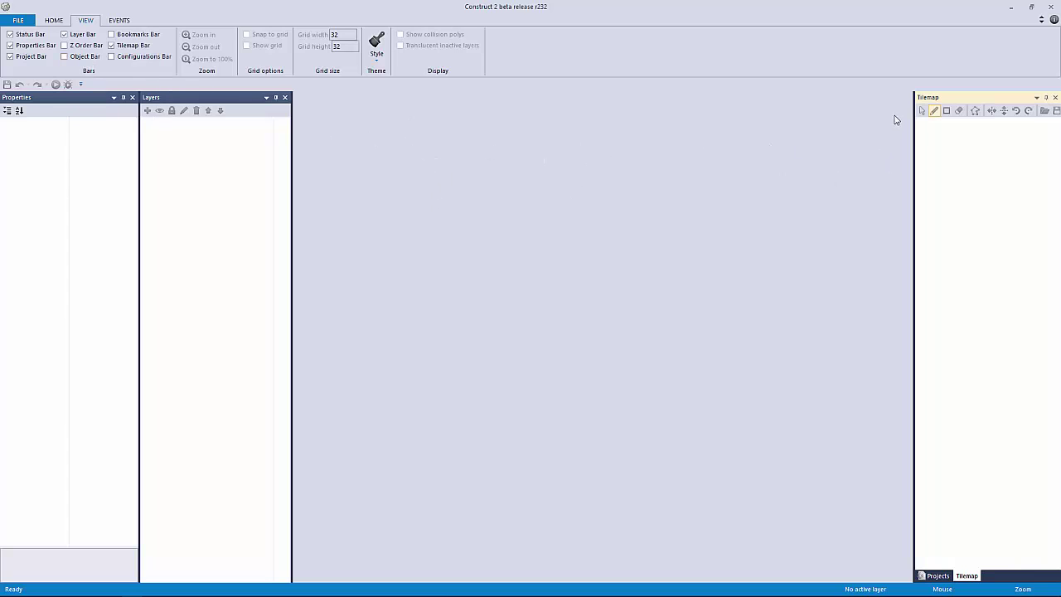
Dock the Projects panel beside Properties, above a tabbed group of Tilemap and Layers, and minimize the ribbon.
{"action": "left_click_drag", "start_coordinate": [945, 99], "coordinate": [214, 360]}
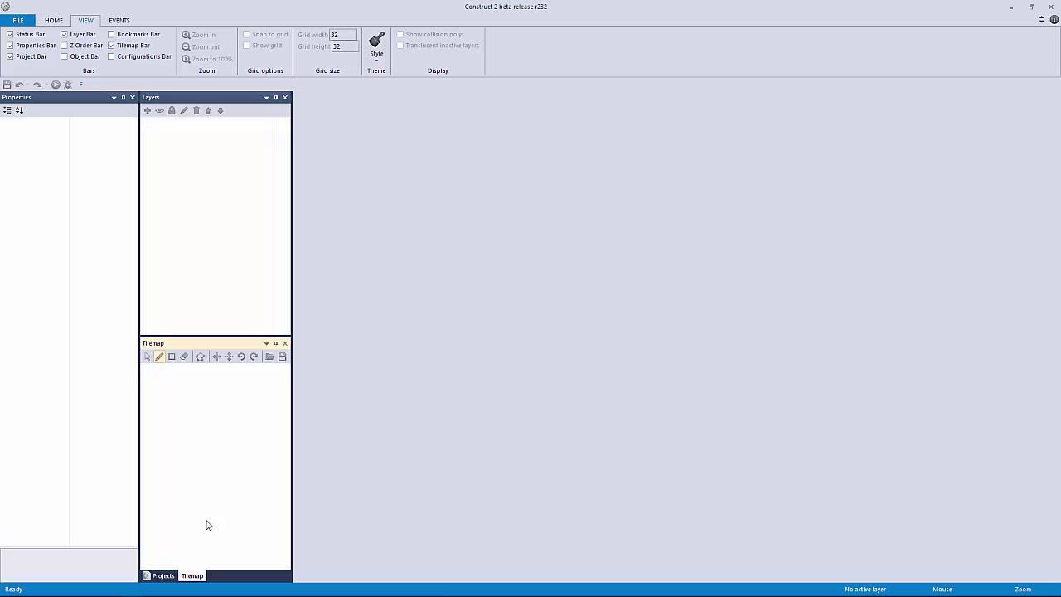
{"action": "left_click_drag", "start_coordinate": [163, 575], "coordinate": [217, 215]}
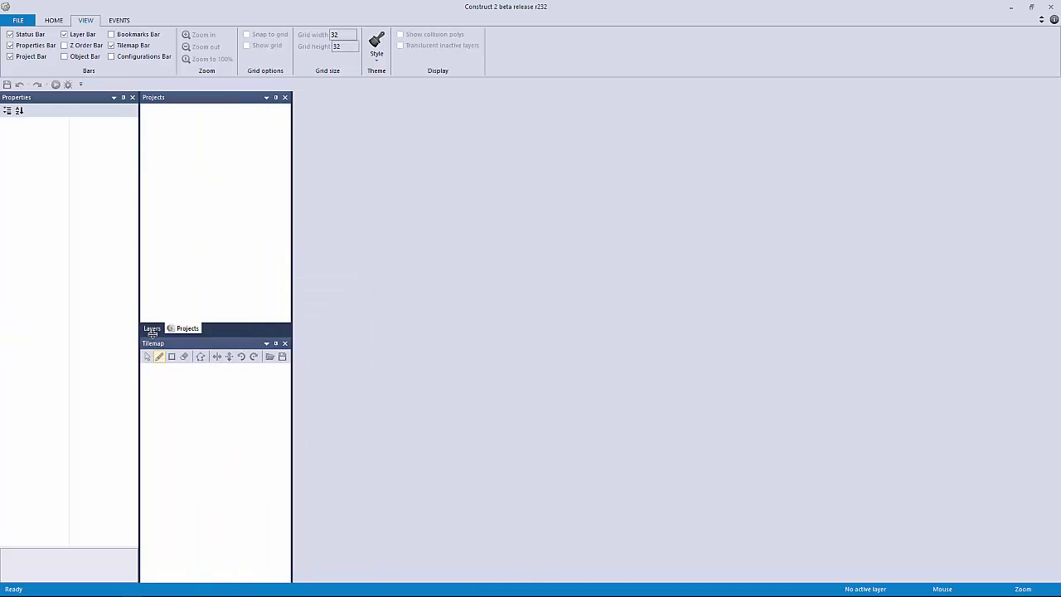
{"action": "left_click_drag", "start_coordinate": [152, 330], "coordinate": [215, 461]}
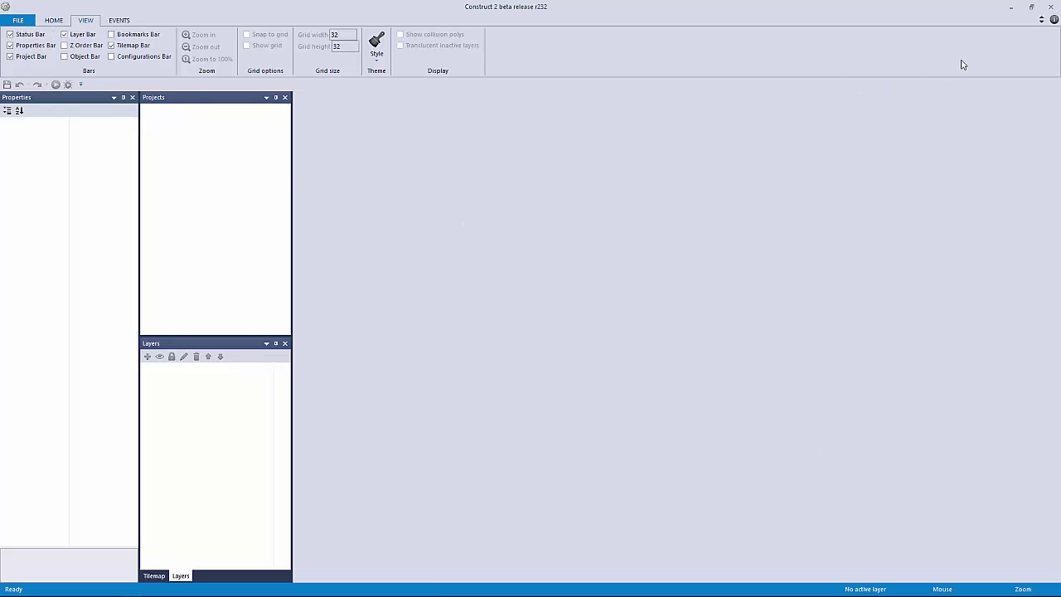
{"action": "left_click", "coordinate": [1042, 19]}
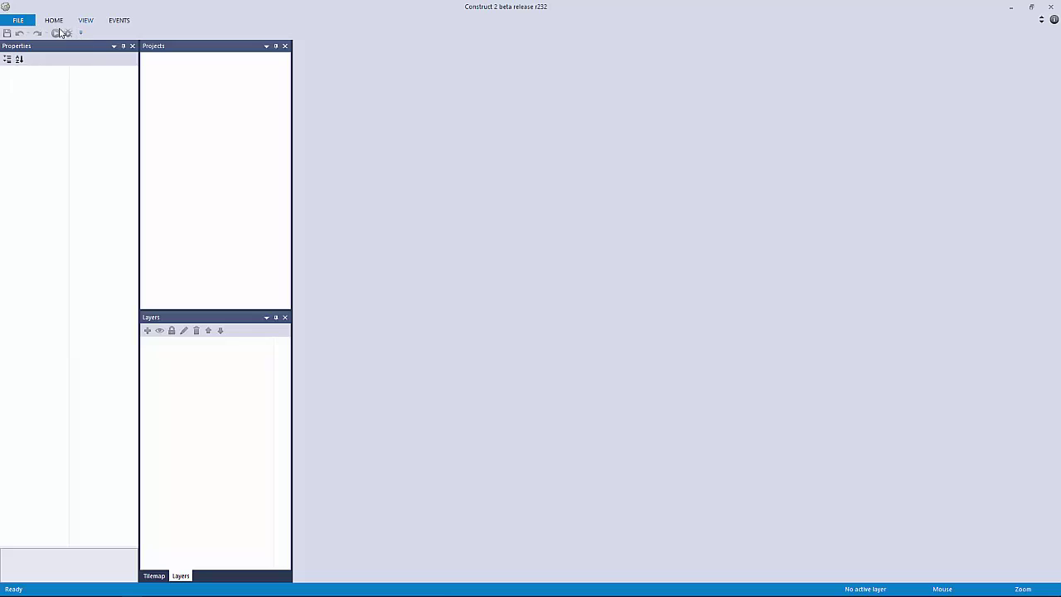
Create a new project from the New retro style project template.
{"action": "left_click", "coordinate": [25, 21]}
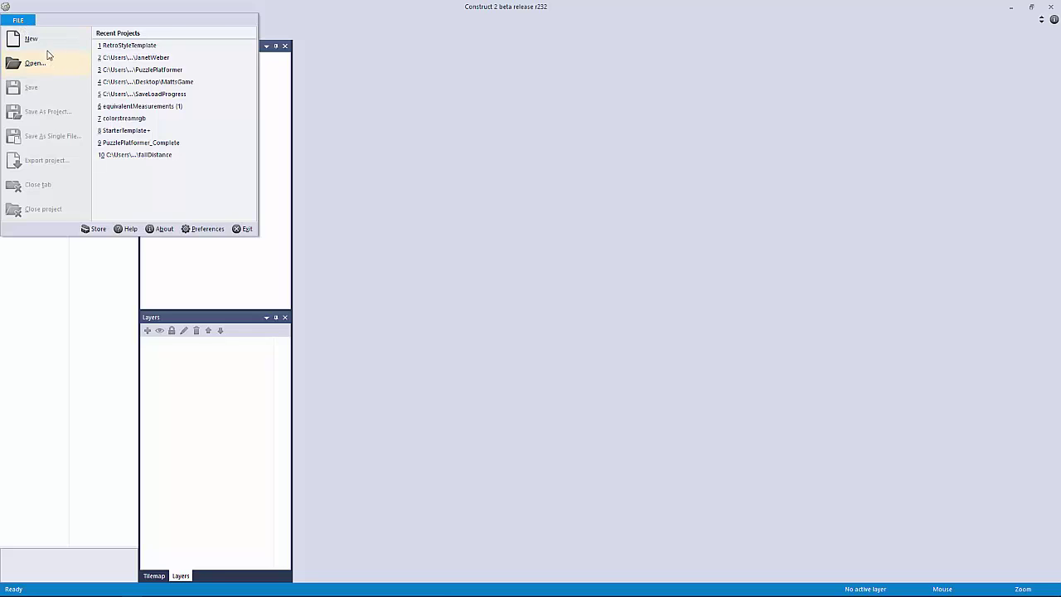
{"action": "left_click", "coordinate": [48, 39]}
{"action": "left_click", "coordinate": [458, 187]}
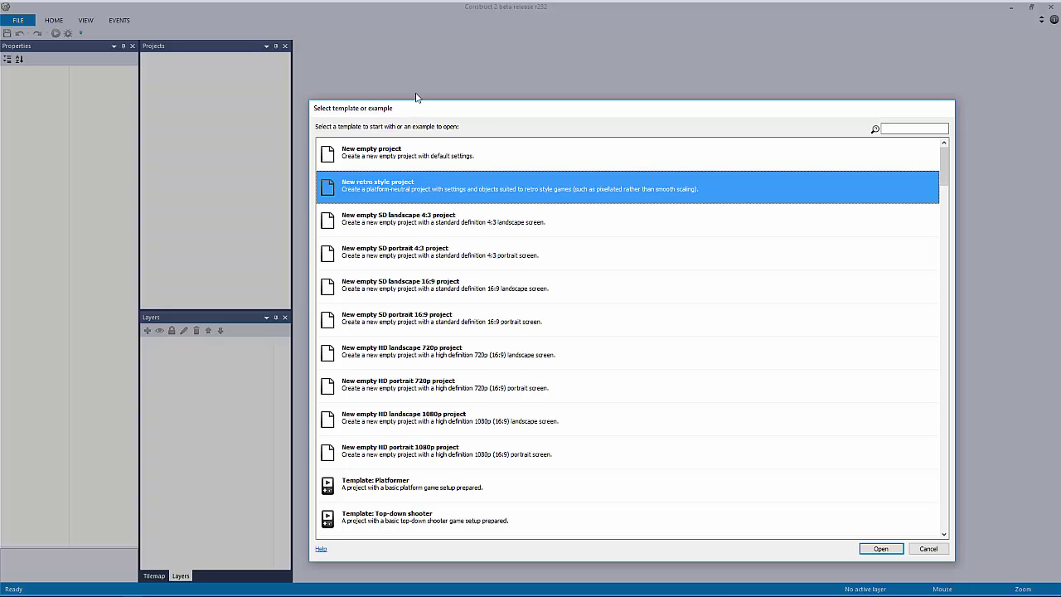
{"action": "left_click_drag", "start_coordinate": [413, 111], "coordinate": [400, 53]}
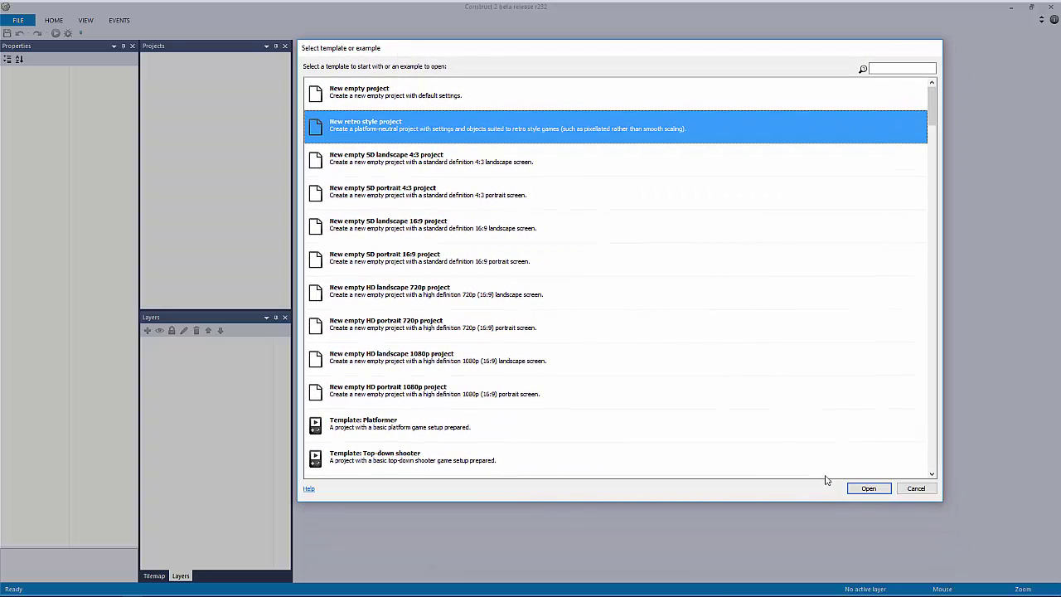
{"action": "left_click_drag", "start_coordinate": [952, 508], "coordinate": [1055, 578]}
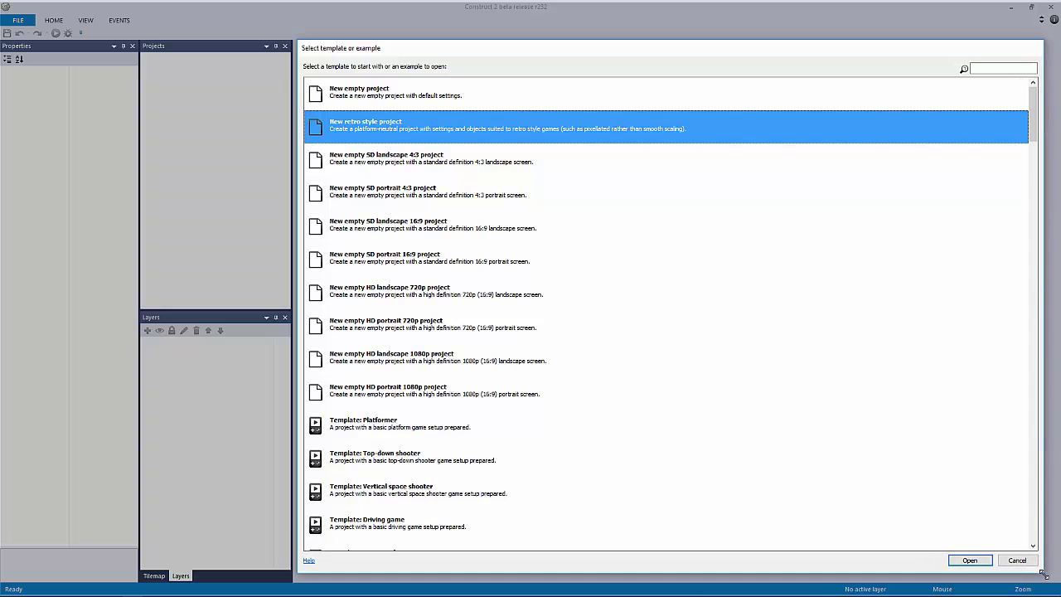
{"action": "double_click", "coordinate": [444, 130]}
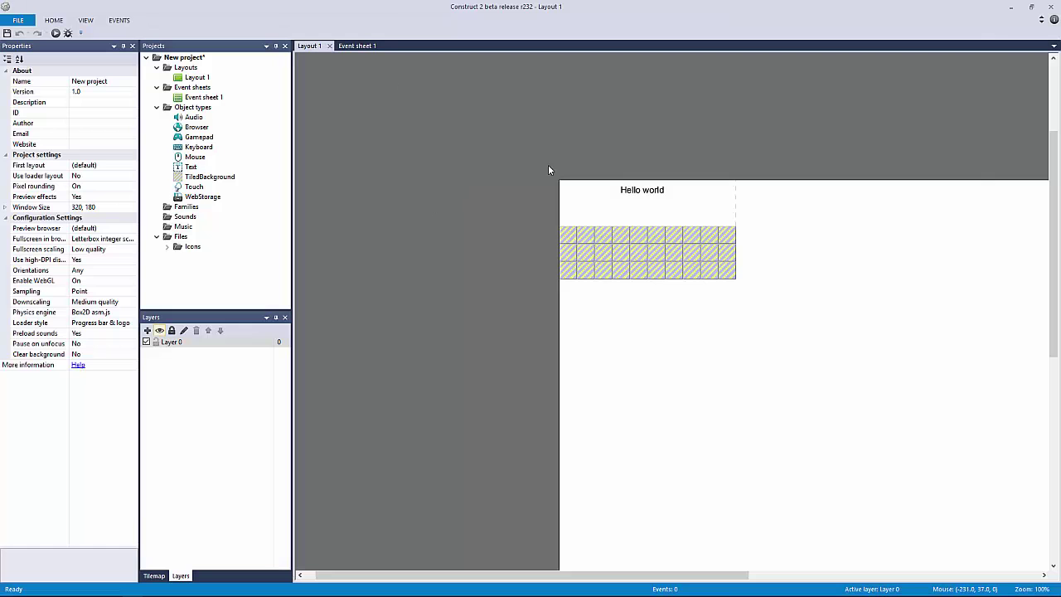
Compare the Layout 1 view with Event sheet 1, with the entire layout area in view.
{"action": "left_click", "coordinate": [561, 150]}
{"action": "left_click", "coordinate": [357, 46]}
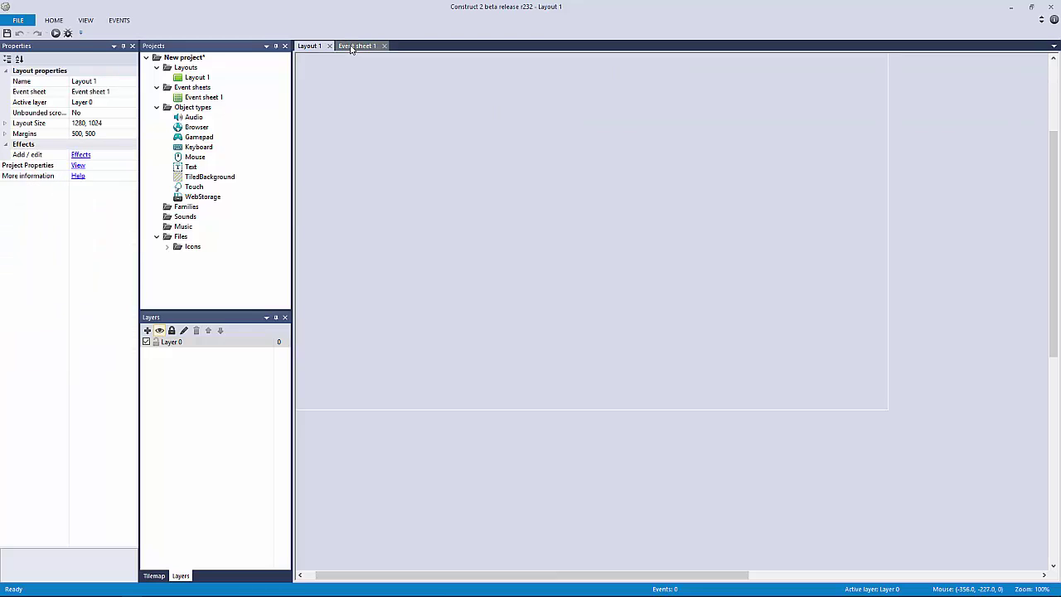
{"action": "left_click", "coordinate": [307, 46]}
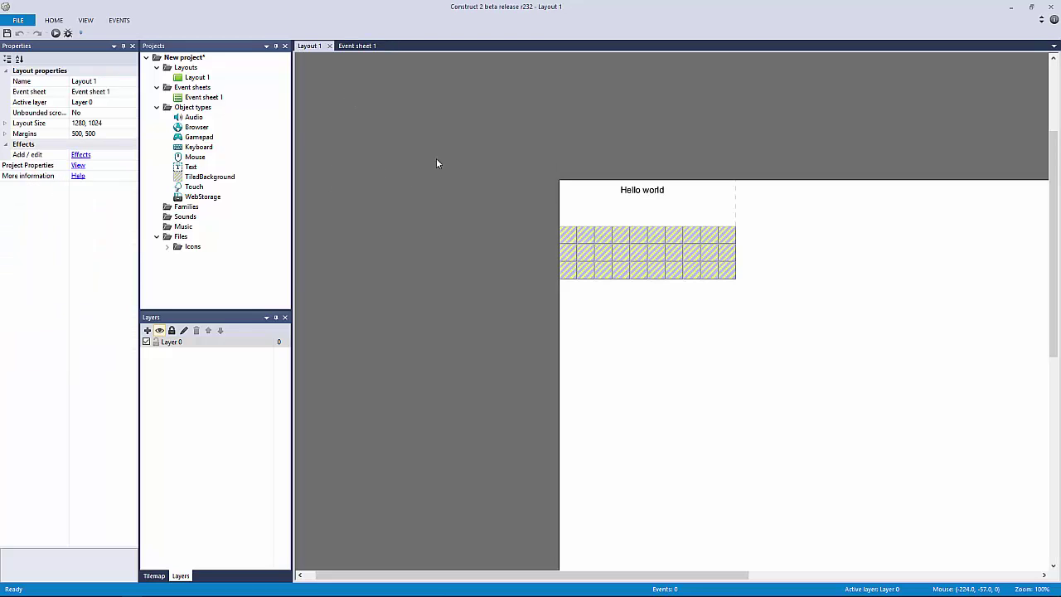
{"action": "left_click", "coordinate": [345, 47]}
{"action": "left_click", "coordinate": [311, 46]}
{"action": "left_click", "coordinate": [348, 46]}
{"action": "left_click", "coordinate": [315, 47]}
{"action": "scroll", "coordinate": [676, 255], "scroll_direction": "down", "scroll_amount": 5, "text": "ctrl"}
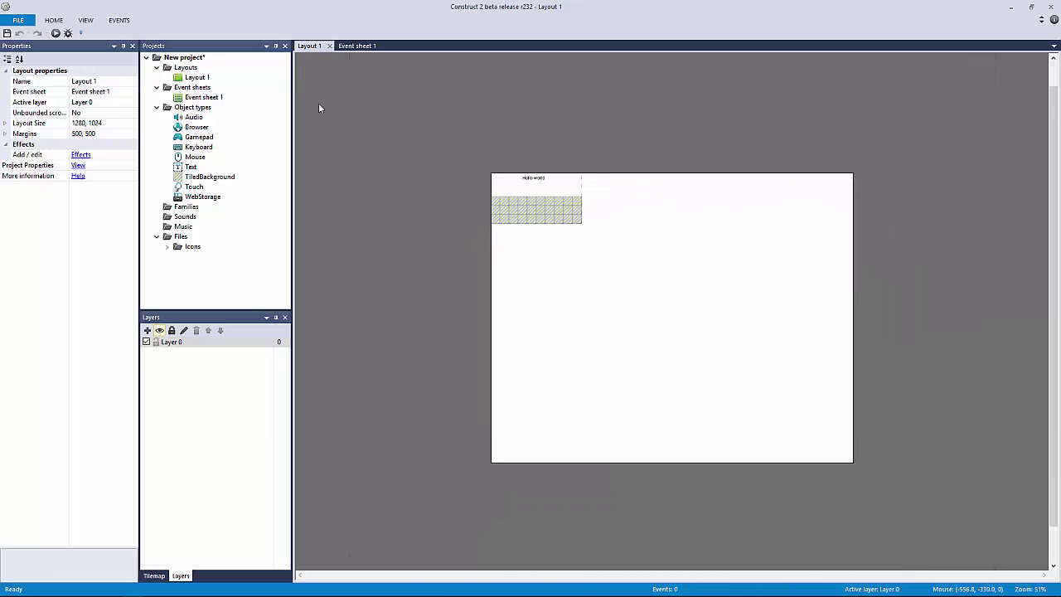
{"action": "left_click", "coordinate": [369, 45]}
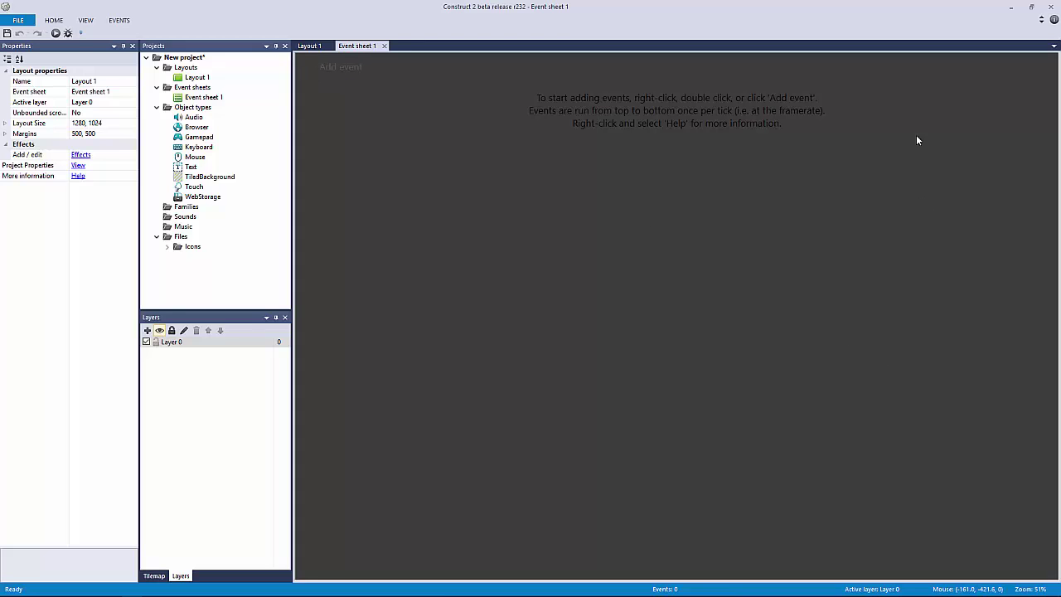
{"action": "left_click", "coordinate": [309, 46]}
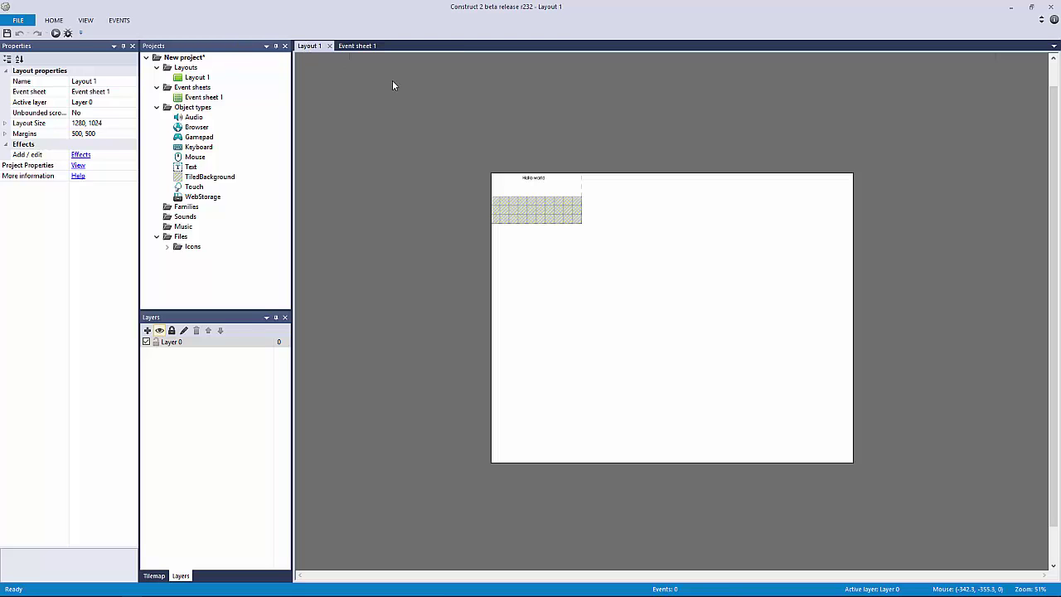
Show the Quick Access Toolbar above the ribbon and return it to below the ribbon.
{"action": "left_click", "coordinate": [81, 34]}
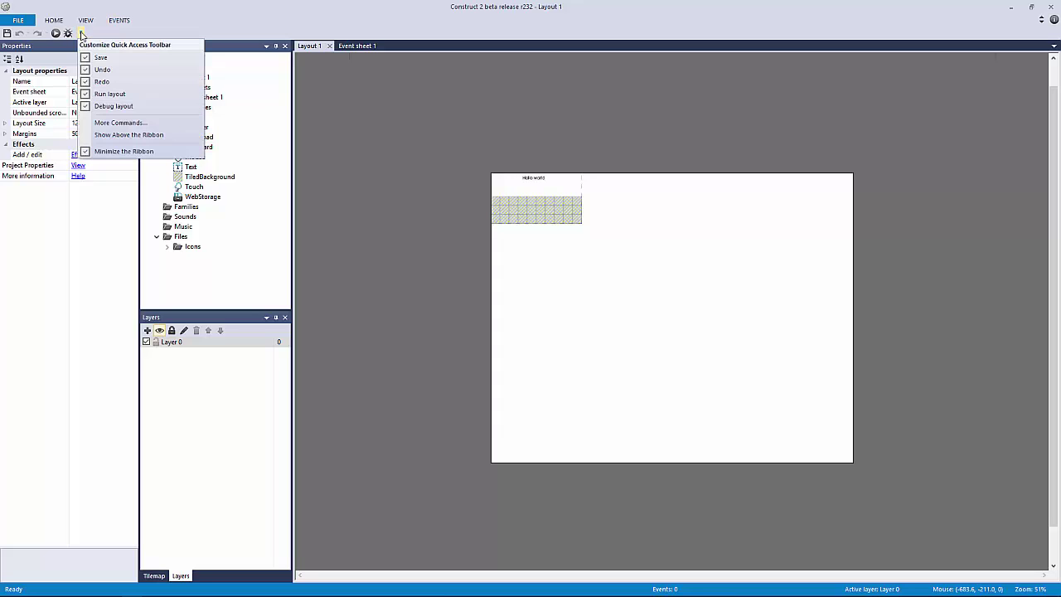
{"action": "left_click", "coordinate": [147, 135]}
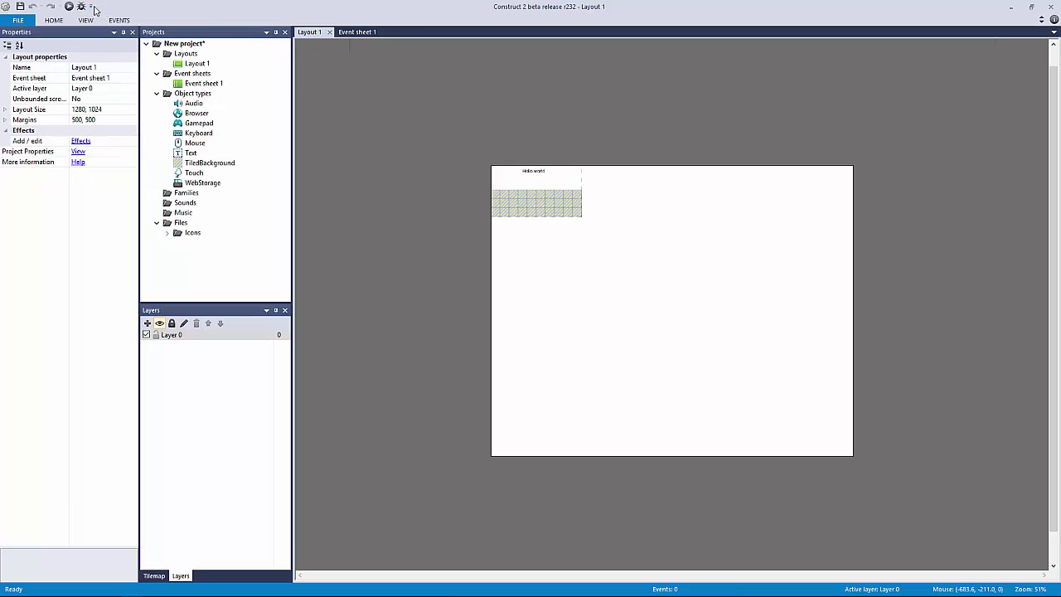
{"action": "left_click", "coordinate": [91, 6]}
{"action": "left_click", "coordinate": [131, 7]}
{"action": "left_click", "coordinate": [90, 6]}
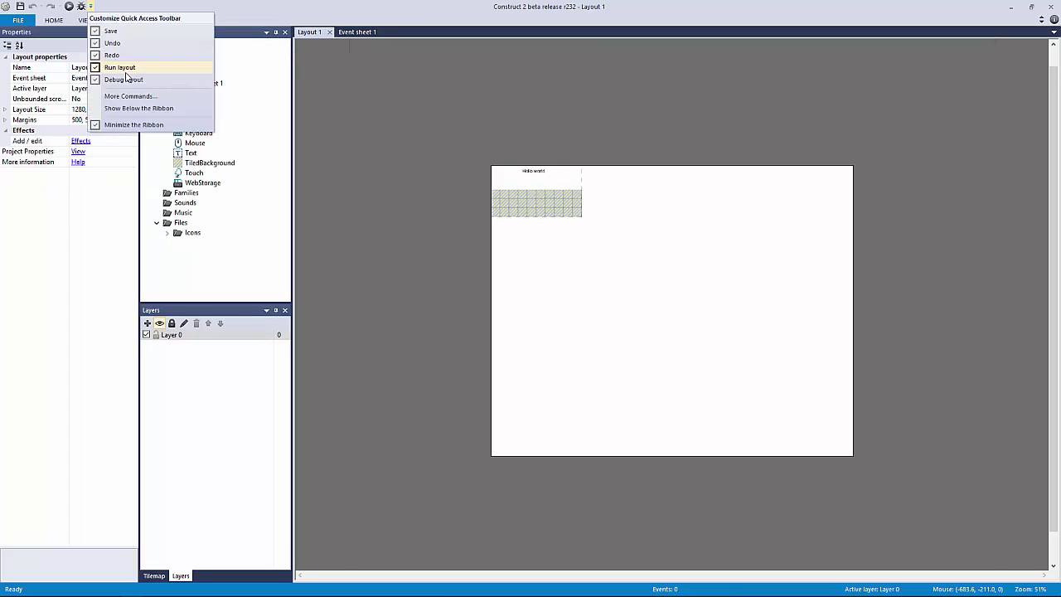
{"action": "left_click", "coordinate": [147, 105]}
Add a separator after Debug layout in the Quick Access Toolbar's command list.
{"action": "left_click", "coordinate": [81, 33]}
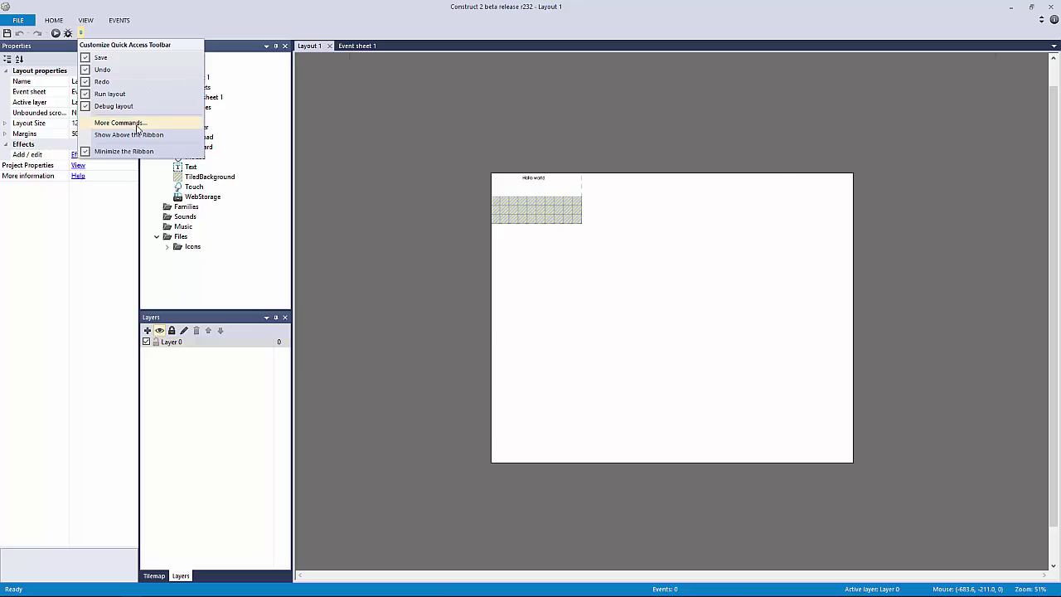
{"action": "left_click", "coordinate": [112, 124]}
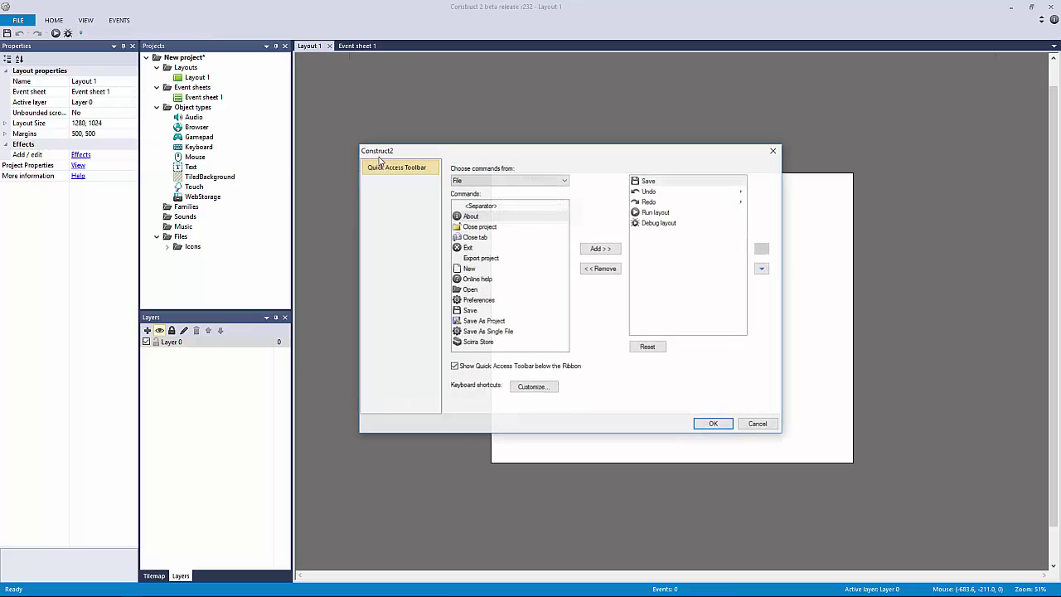
{"action": "left_click", "coordinate": [502, 207]}
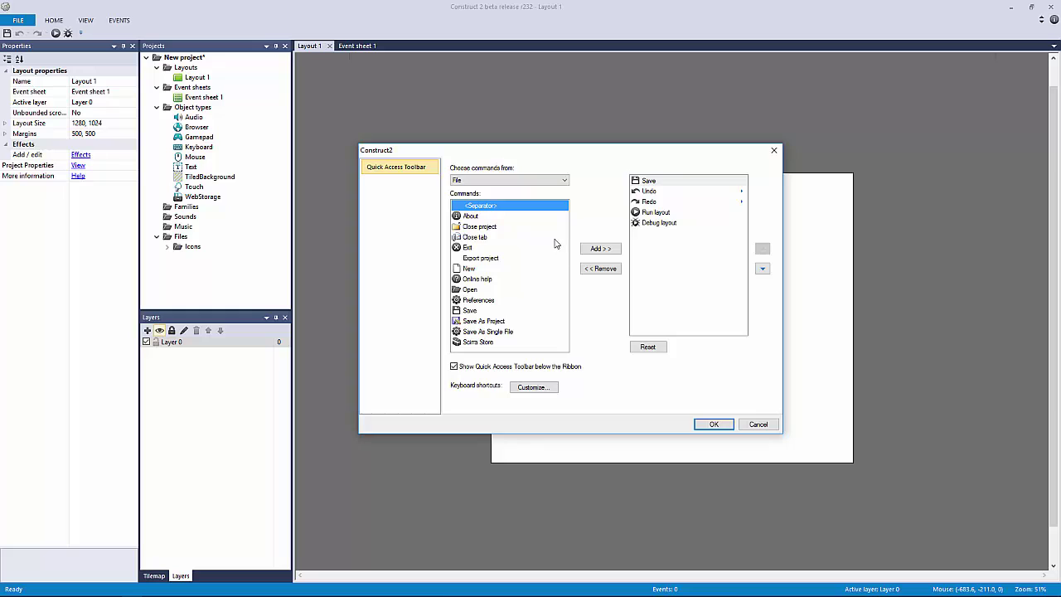
{"action": "left_click", "coordinate": [601, 251]}
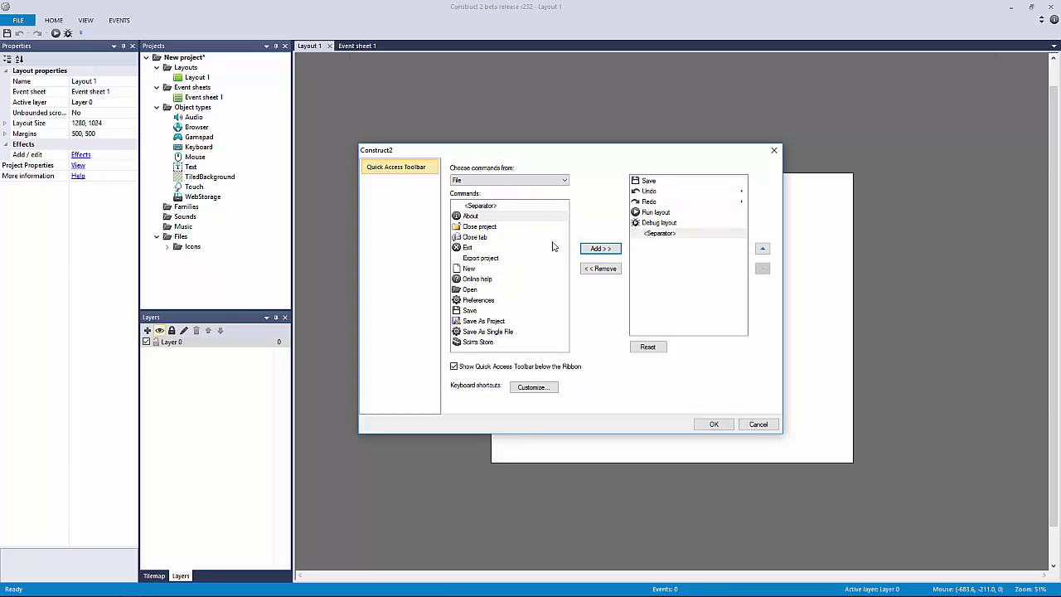
Add the Cell height and Cell width commands from the View category to the Quick Access Toolbar's command list.
{"action": "left_click", "coordinate": [490, 180]}
{"action": "left_click", "coordinate": [496, 204]}
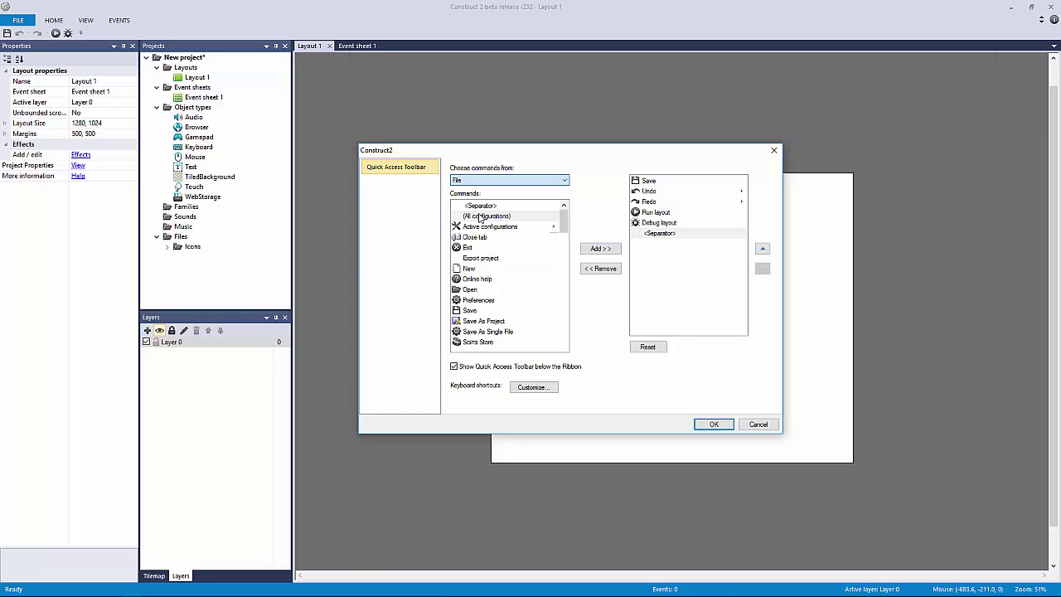
{"action": "scroll", "coordinate": [496, 206], "scroll_direction": "down", "scroll_amount": 8}
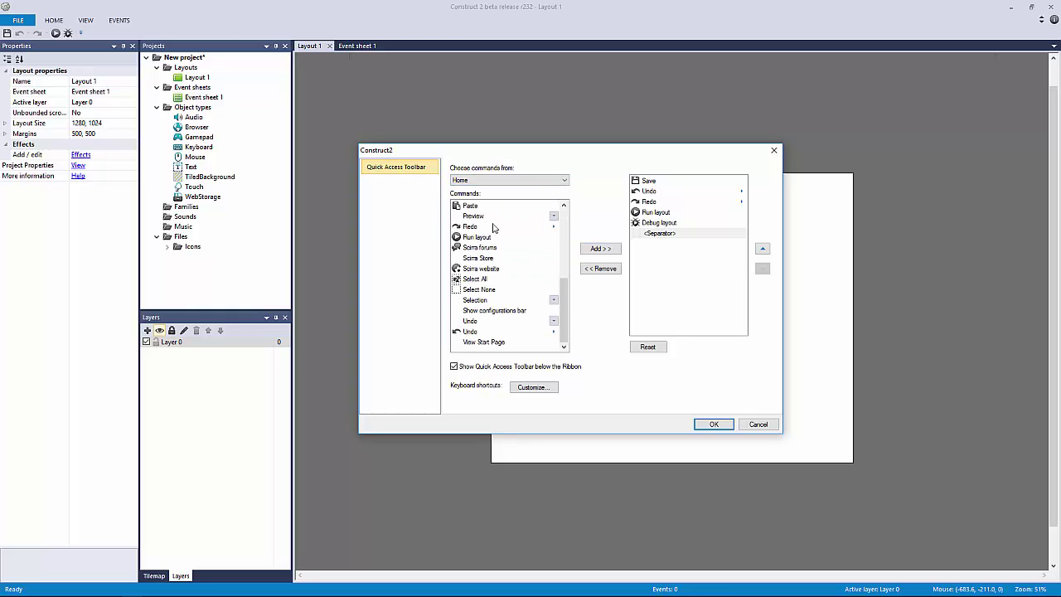
{"action": "left_click", "coordinate": [491, 181]}
{"action": "left_click", "coordinate": [489, 222]}
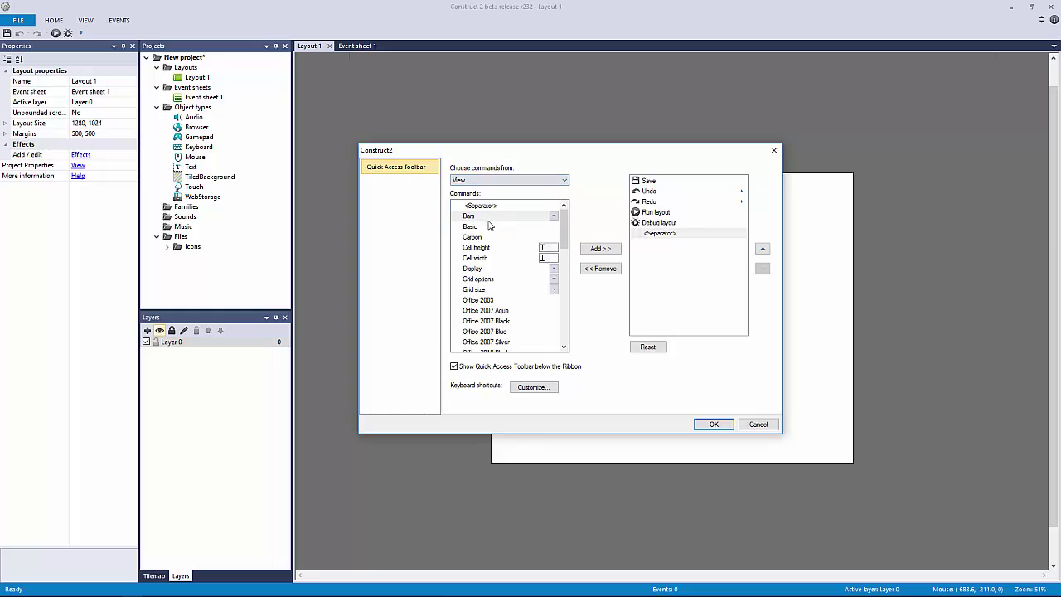
{"action": "left_click", "coordinate": [499, 247]}
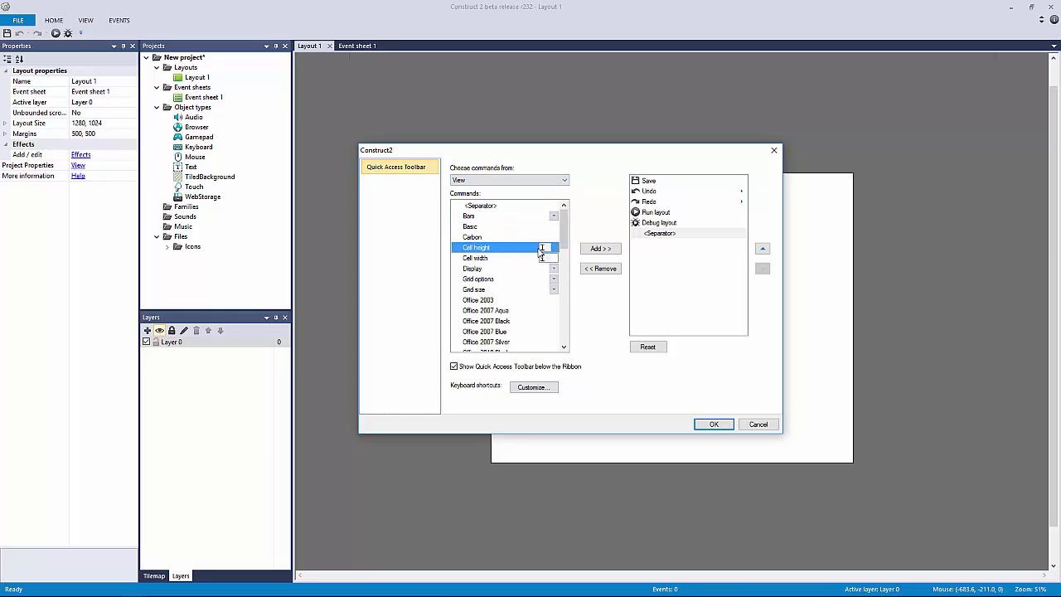
{"action": "left_click", "coordinate": [598, 248]}
{"action": "left_click", "coordinate": [500, 258]}
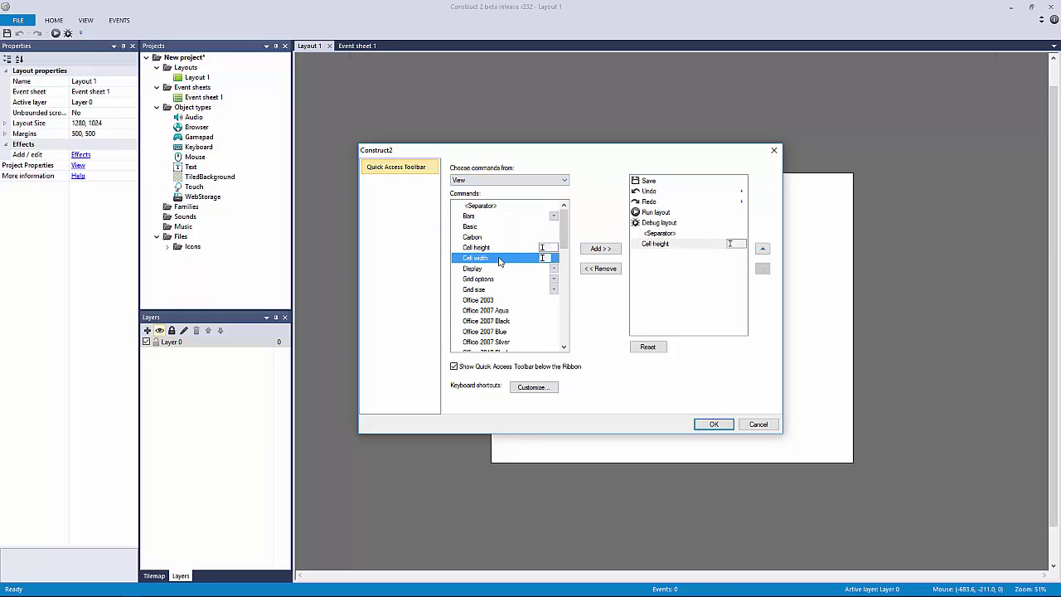
{"action": "left_click", "coordinate": [600, 248]}
Add the Toggle Object Bar command to the Quick Access Toolbar and apply the customization.
{"action": "scroll", "coordinate": [514, 277], "scroll_direction": "down", "scroll_amount": 5}
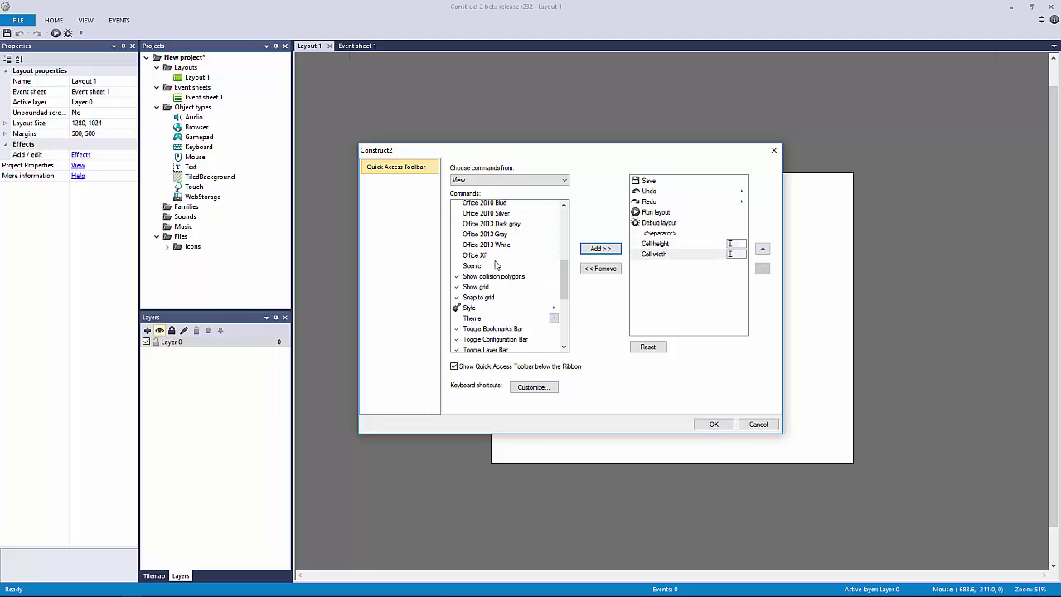
{"action": "scroll", "coordinate": [507, 274], "scroll_direction": "down", "scroll_amount": 3}
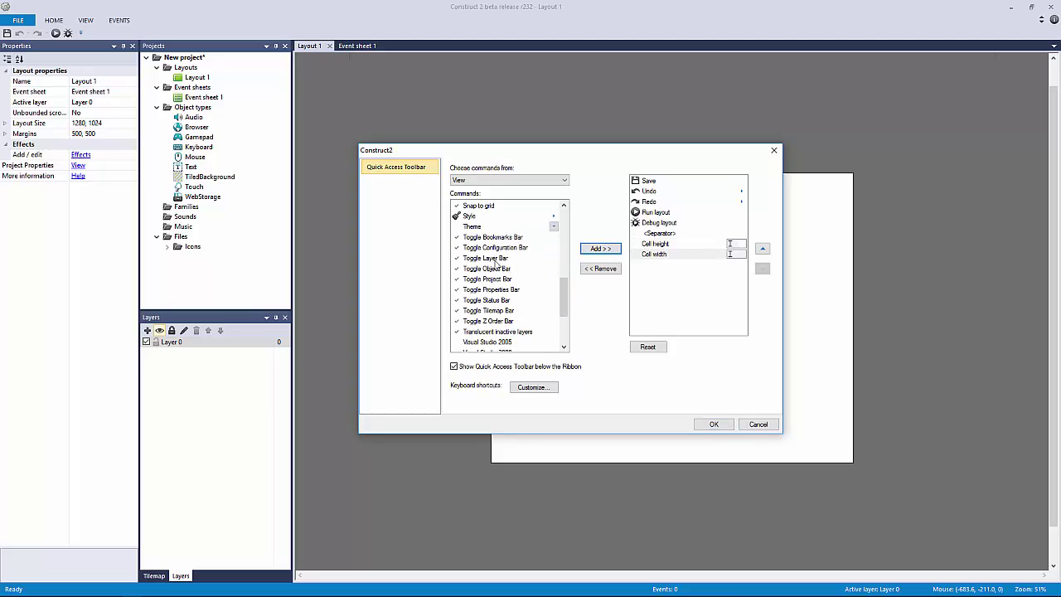
{"action": "left_click", "coordinate": [498, 269]}
{"action": "left_click", "coordinate": [600, 249]}
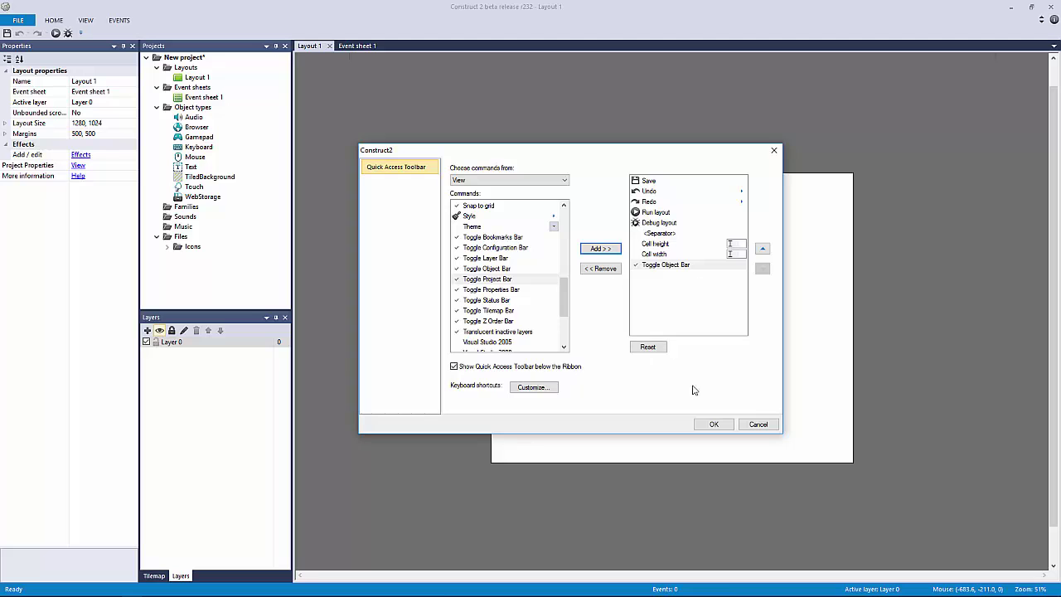
{"action": "left_click", "coordinate": [713, 424]}
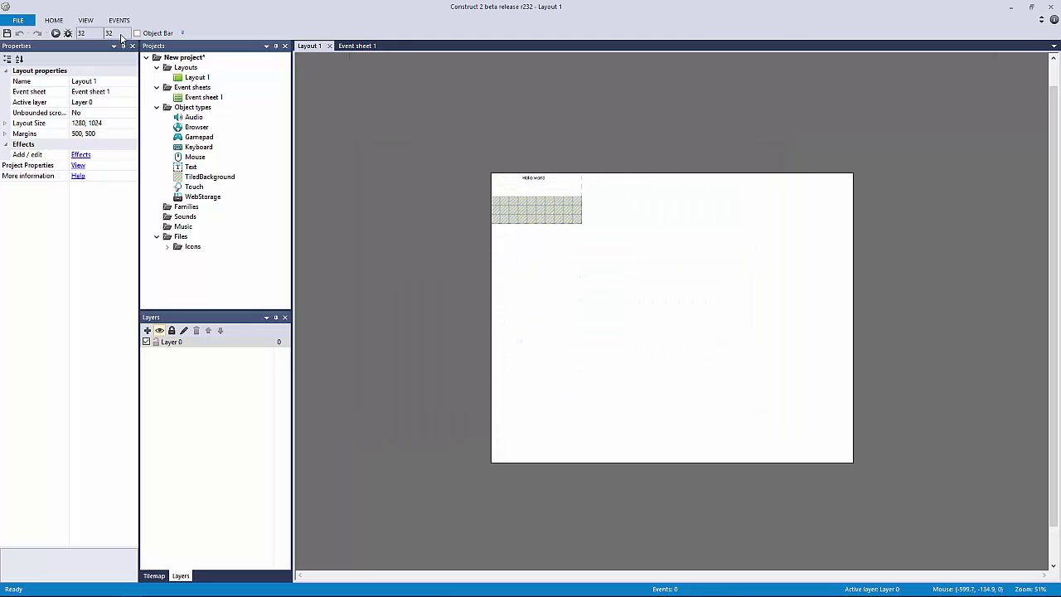
Select and deselect the tiled background in the layout, and try the Object Bar toggle in the Quick Access Toolbar.
{"action": "left_click", "coordinate": [538, 213]}
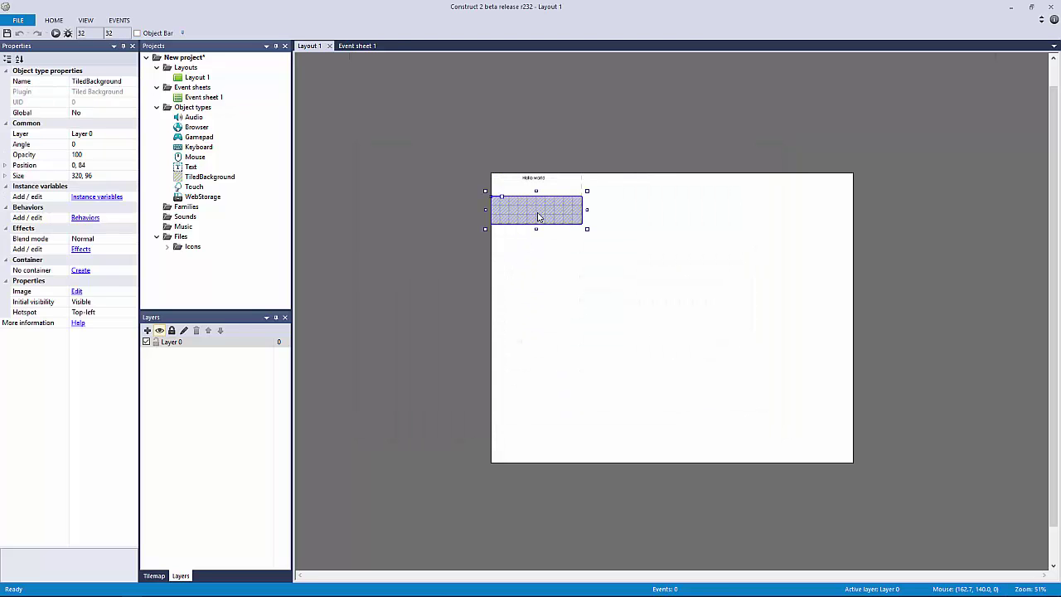
{"action": "left_click", "coordinate": [389, 214]}
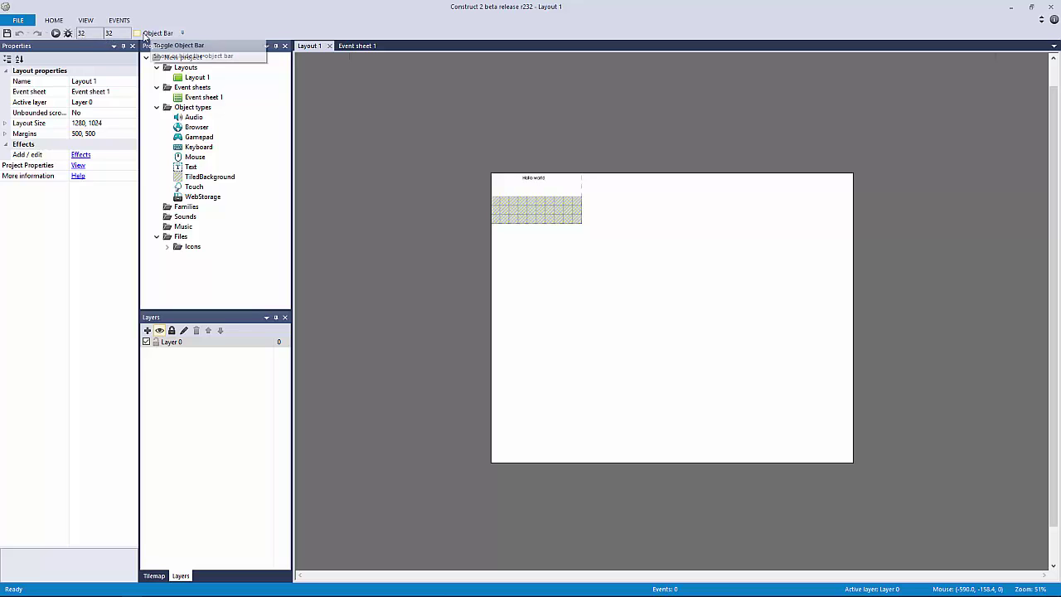
{"action": "left_click", "coordinate": [160, 35]}
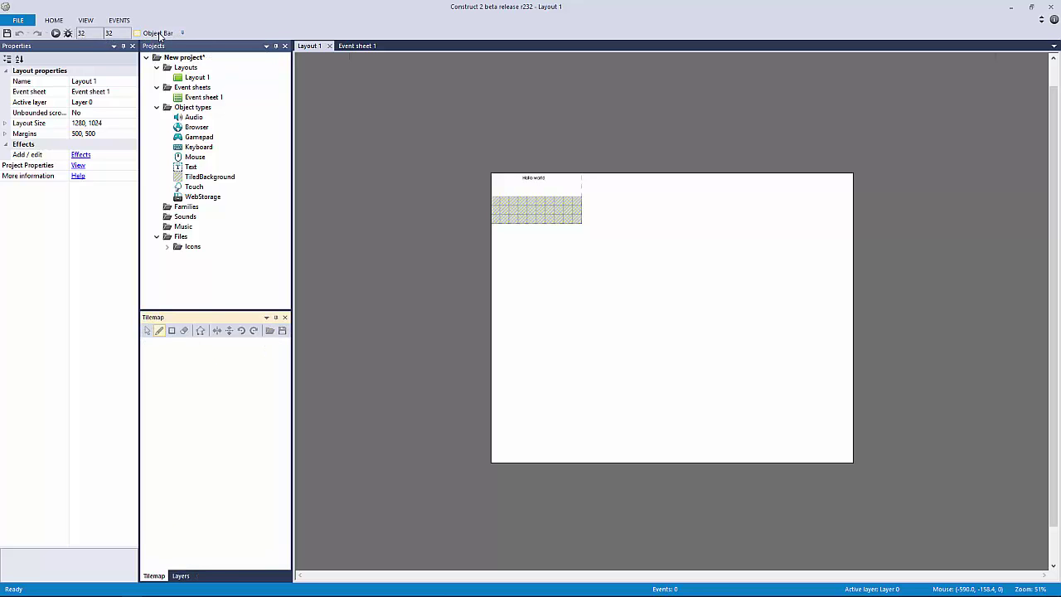
{"action": "left_click", "coordinate": [160, 36]}
{"action": "left_click", "coordinate": [167, 35]}
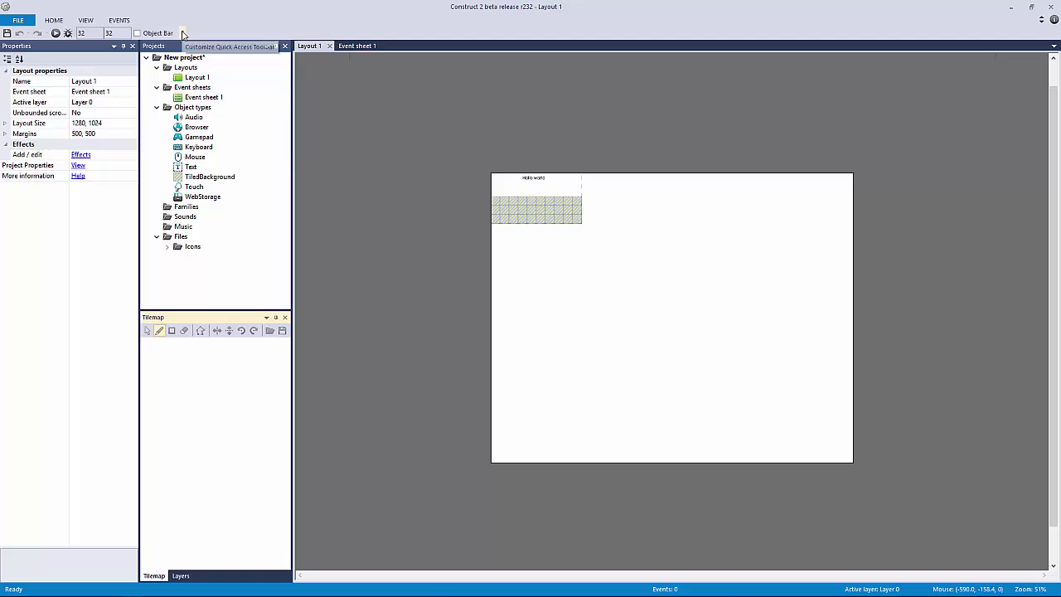
Remove Toggle Object Bar, Cell width and Cell height from the Quick Access Toolbar's command list.
{"action": "left_click", "coordinate": [184, 34]}
{"action": "left_click", "coordinate": [229, 124]}
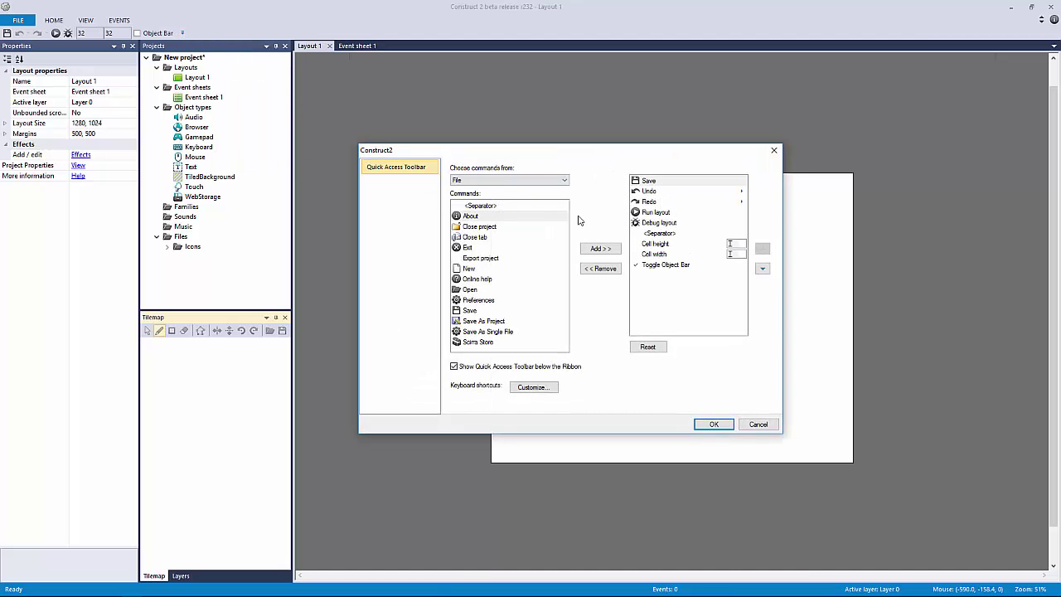
{"action": "left_click", "coordinate": [664, 265]}
{"action": "left_click", "coordinate": [601, 268]}
{"action": "left_click", "coordinate": [656, 255]}
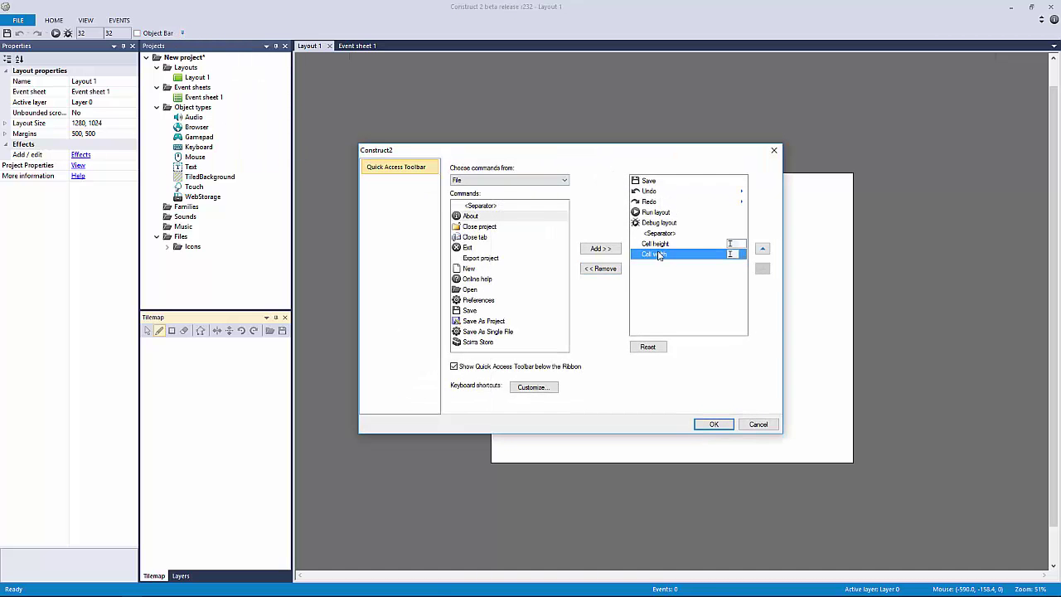
{"action": "left_click", "coordinate": [601, 269]}
{"action": "left_click", "coordinate": [660, 243]}
{"action": "left_click", "coordinate": [601, 269]}
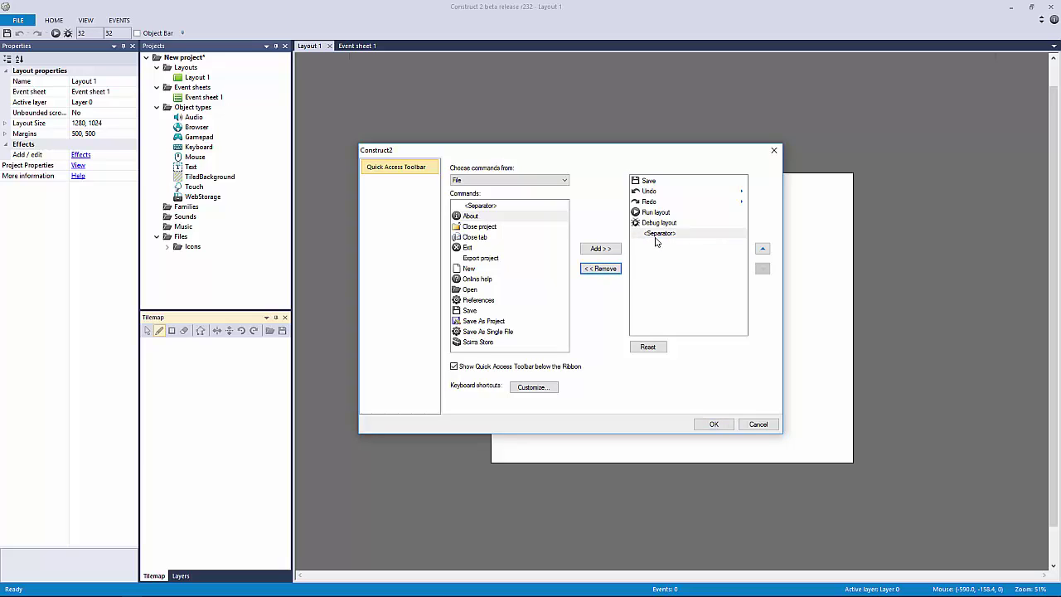
Add the Save As Single File command after the separator in the Quick Access Toolbar and apply the customization.
{"action": "left_click", "coordinate": [498, 331]}
{"action": "left_click", "coordinate": [601, 248]}
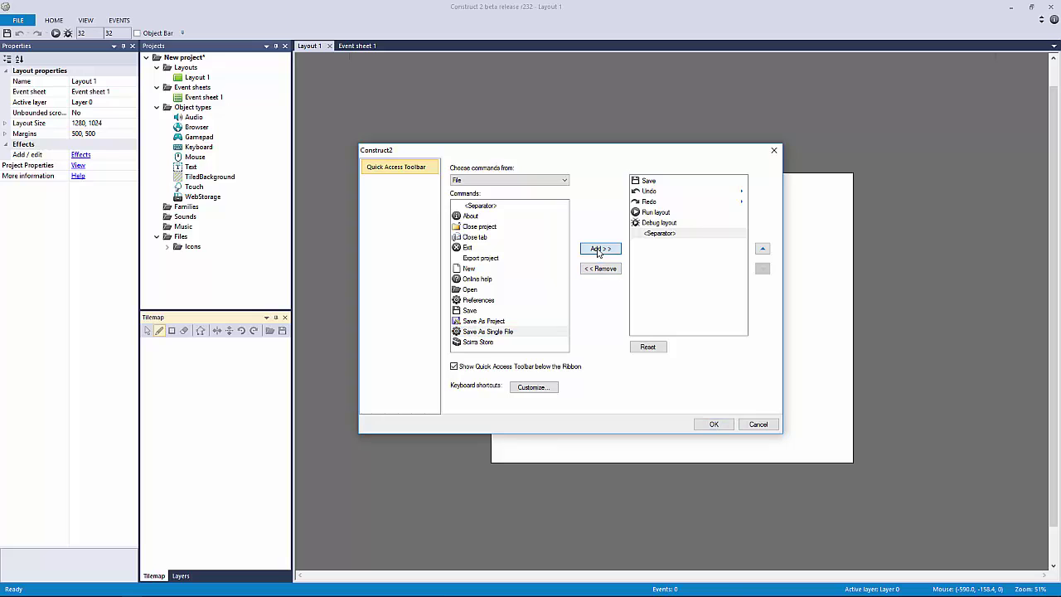
{"action": "left_click", "coordinate": [714, 425]}
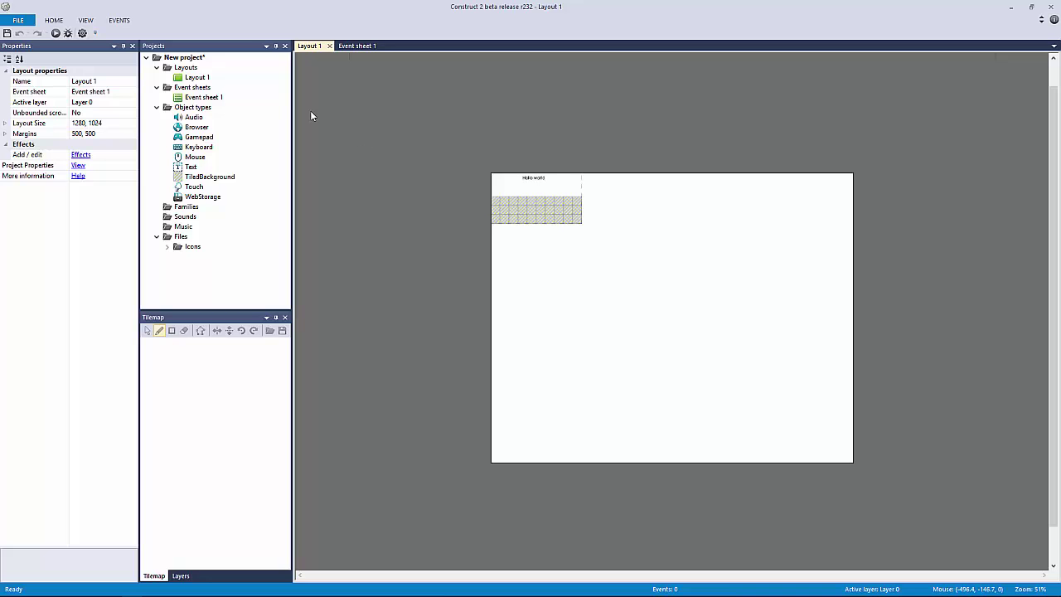
Examine the file commands for saving the project as a project folder or a single file.
{"action": "left_click", "coordinate": [17, 20]}
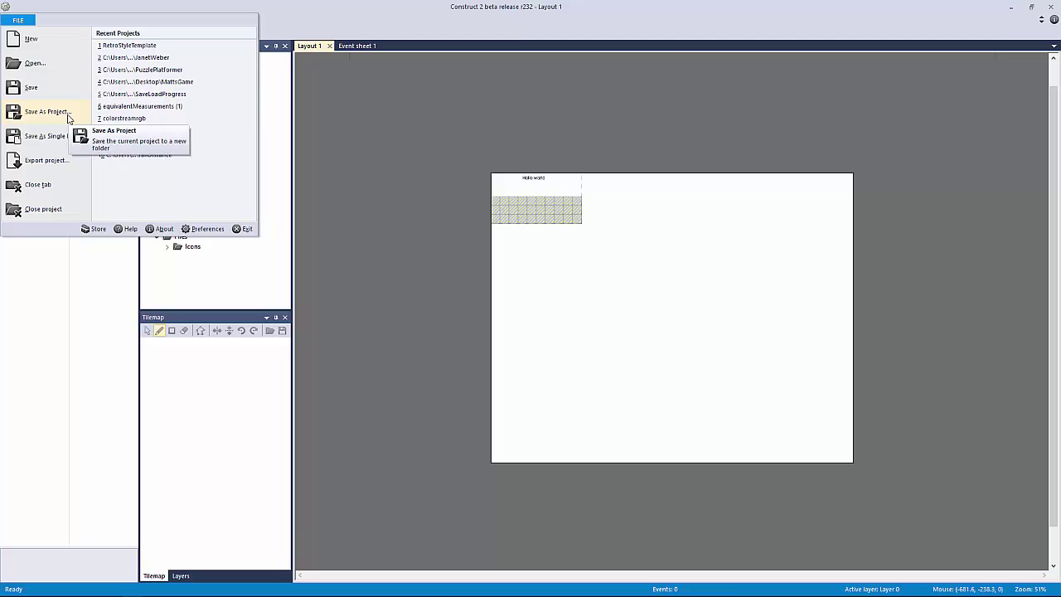
{"action": "left_click", "coordinate": [449, 149]}
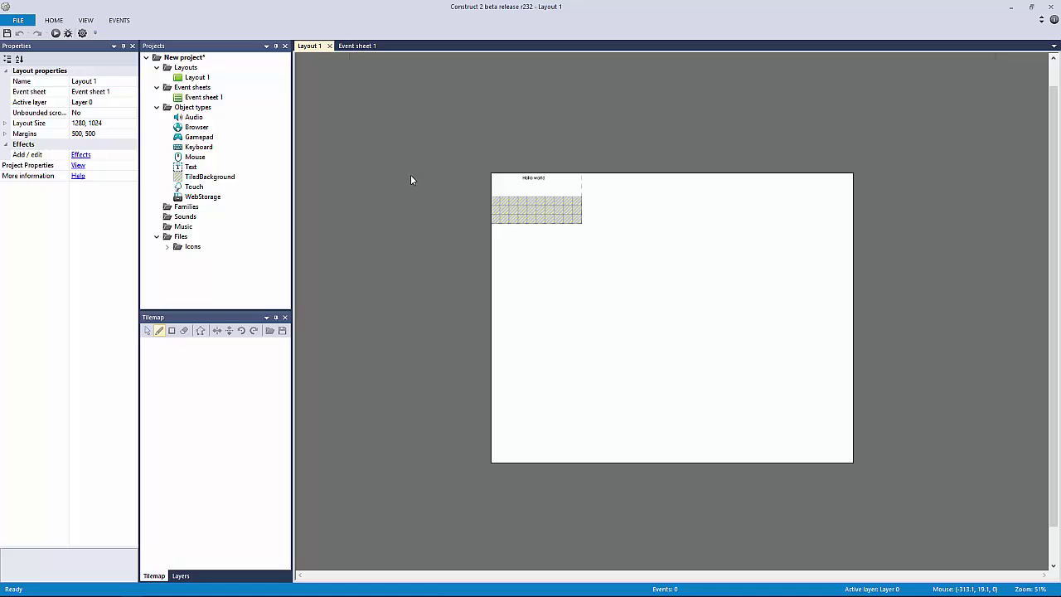
Set the size of Layout 1 to a width of 2500 and a height of 60 pixels.
{"action": "scroll", "coordinate": [428, 126], "scroll_direction": "up", "scroll_amount": 3, "text": "ctrl"}
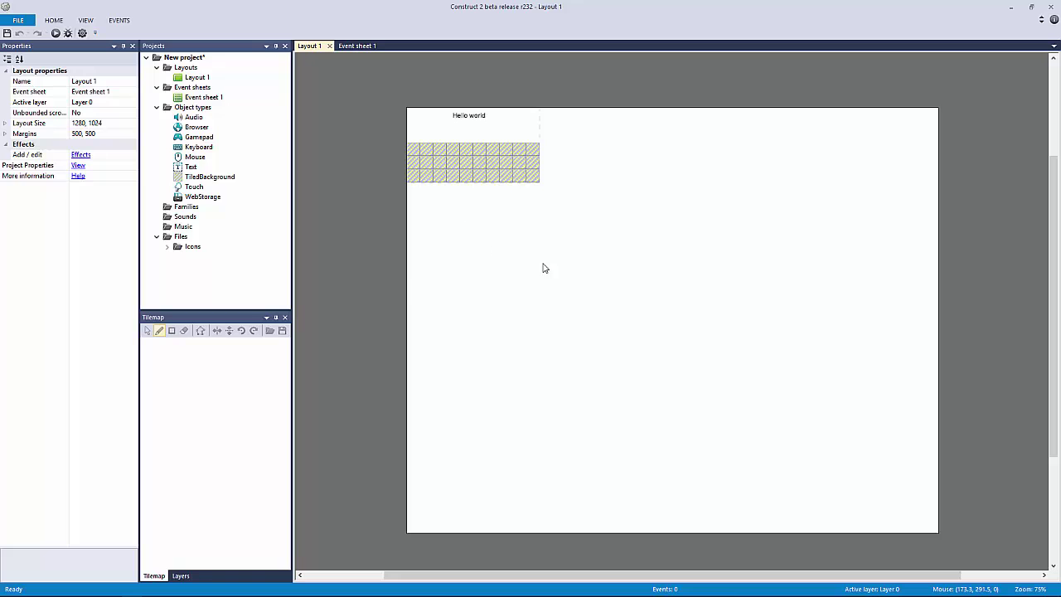
{"action": "left_click", "coordinate": [5, 122]}
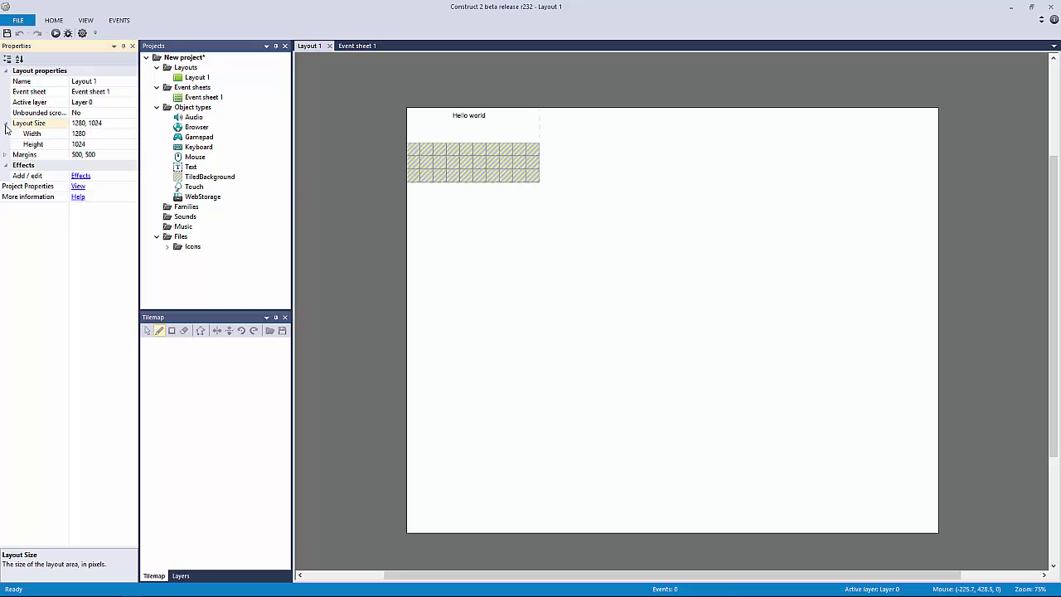
{"action": "left_click", "coordinate": [98, 133]}
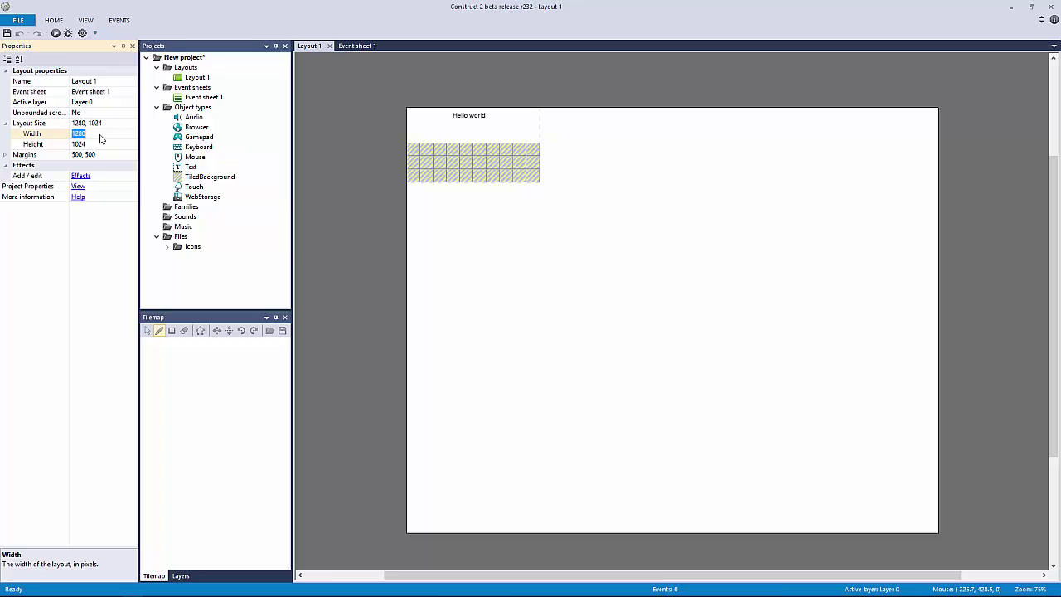
{"action": "type", "text": "2500"}
{"action": "left_click", "coordinate": [99, 142]}
{"action": "type", "text": "60"}
{"action": "key", "text": "Return"}
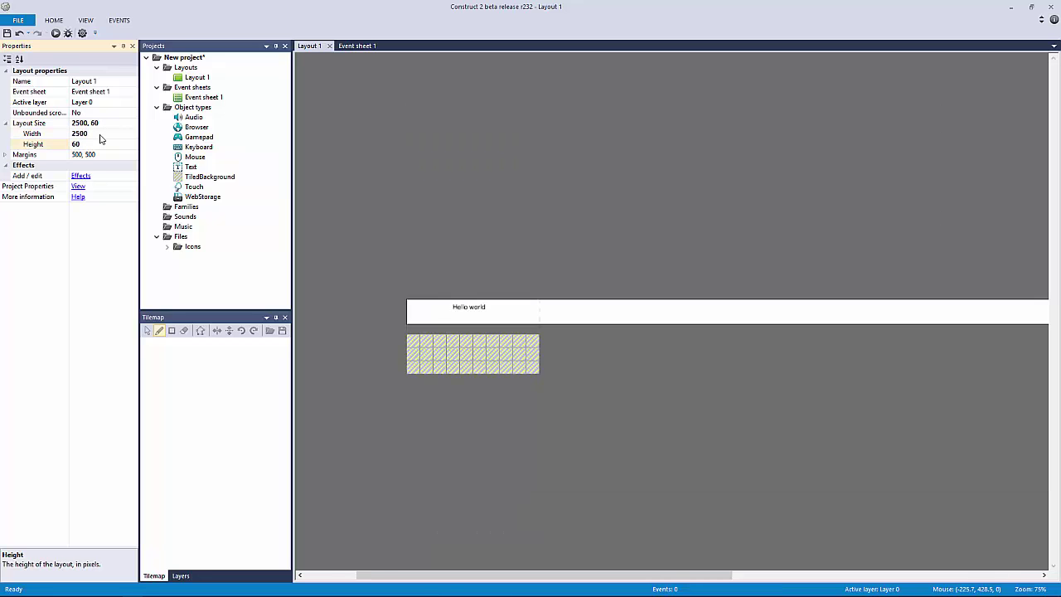
Set the size of Layout 1 to a width of 1920 and a height of 1080 pixels.
{"action": "left_click", "coordinate": [81, 134]}
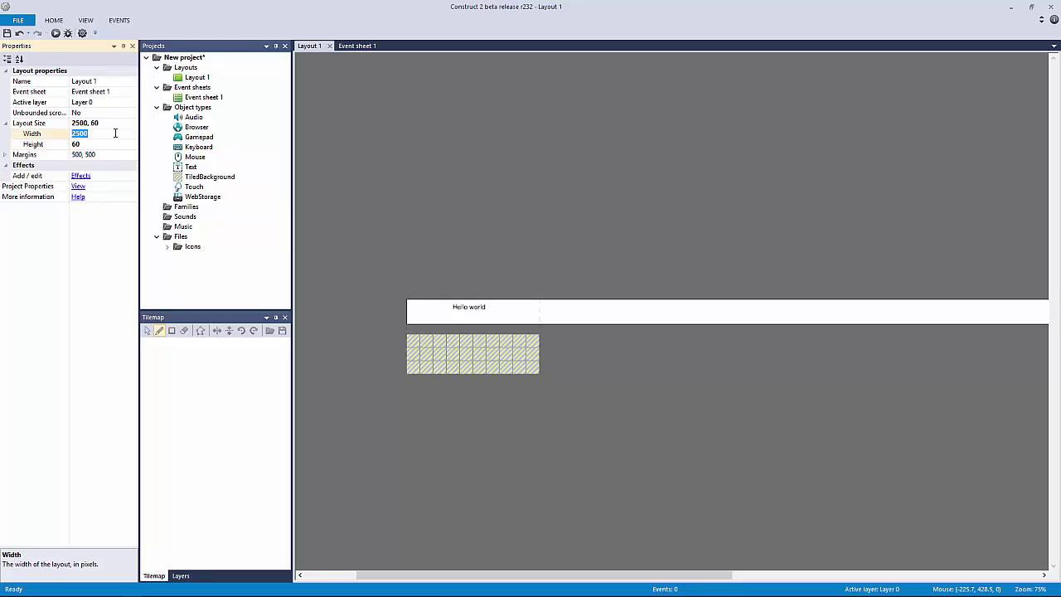
{"action": "type", "text": "1920"}
{"action": "key", "text": "Tab"}
{"action": "type", "text": "1080"}
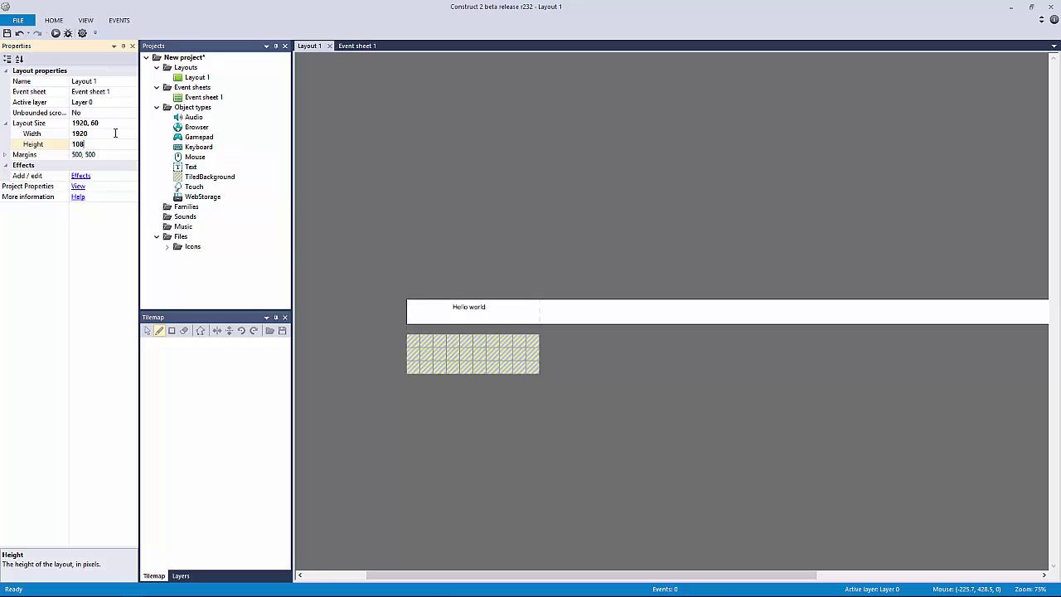
{"action": "key", "text": "Return"}
Set the size of Layout 1 to a width of 640 and a height of 360 pixels.
{"action": "left_click", "coordinate": [115, 138]}
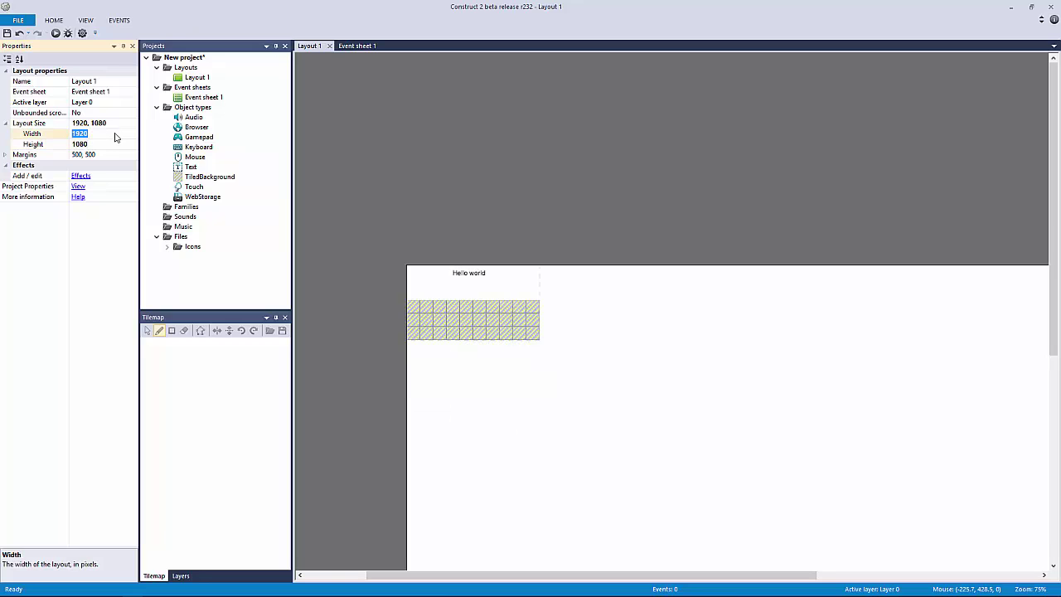
{"action": "type", "text": "640"}
{"action": "key", "text": "Tab"}
{"action": "type", "text": "360"}
{"action": "key", "text": "Return"}
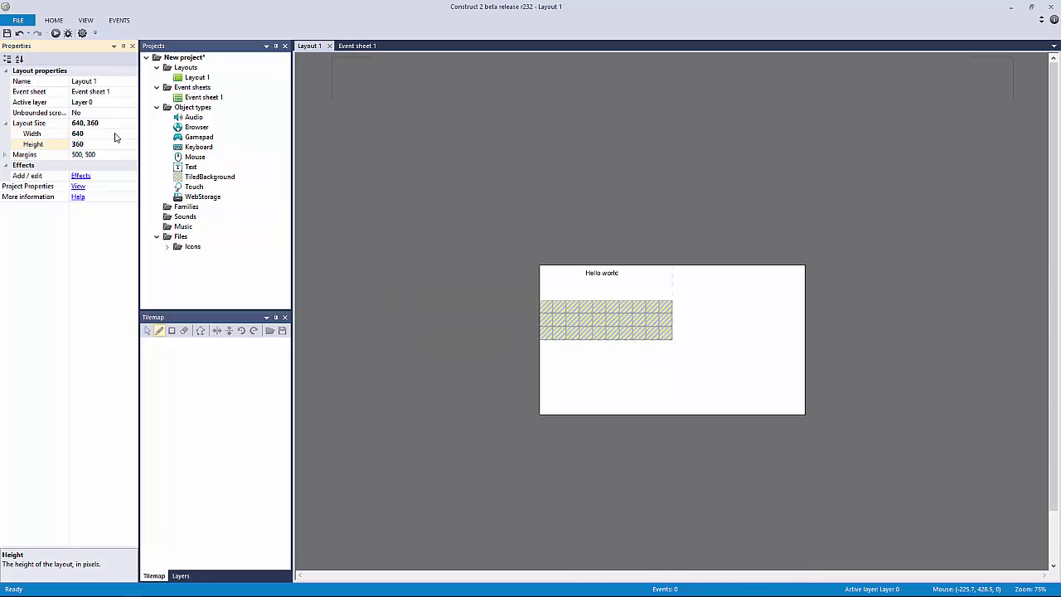
Examine the project properties alongside the layout properties, including the width and height under Window Size.
{"action": "left_click", "coordinate": [31, 189]}
{"action": "left_click", "coordinate": [79, 187]}
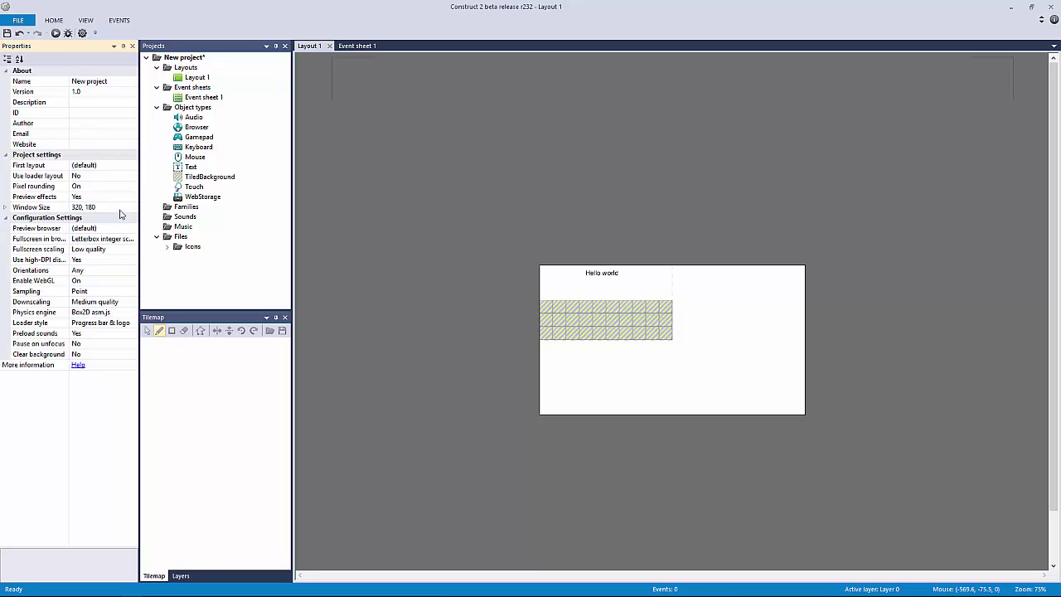
{"action": "scroll", "coordinate": [466, 309], "scroll_direction": "up", "scroll_amount": 4, "text": "ctrl"}
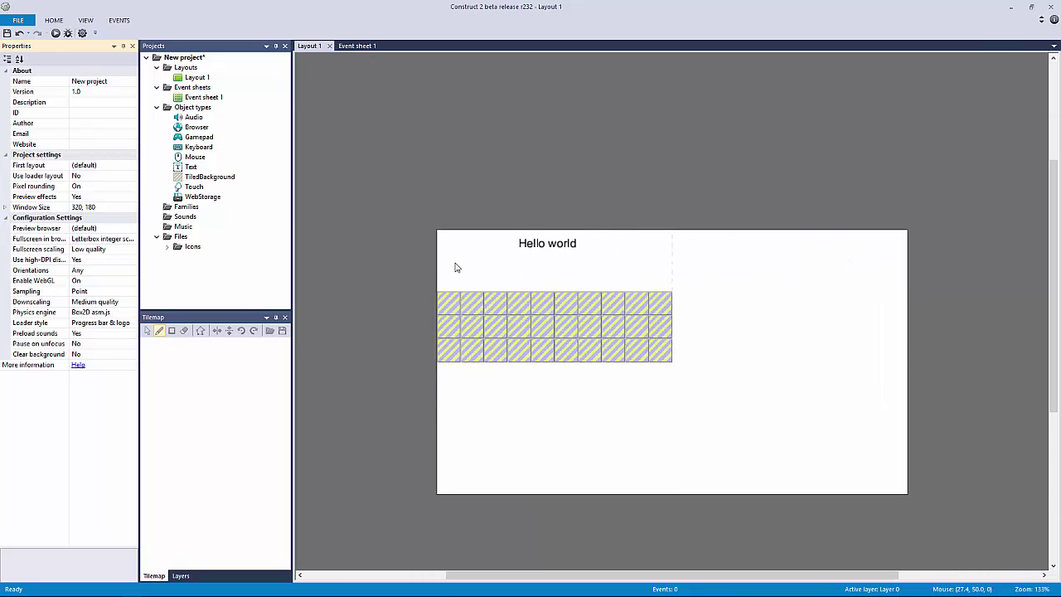
{"action": "left_click", "coordinate": [402, 235]}
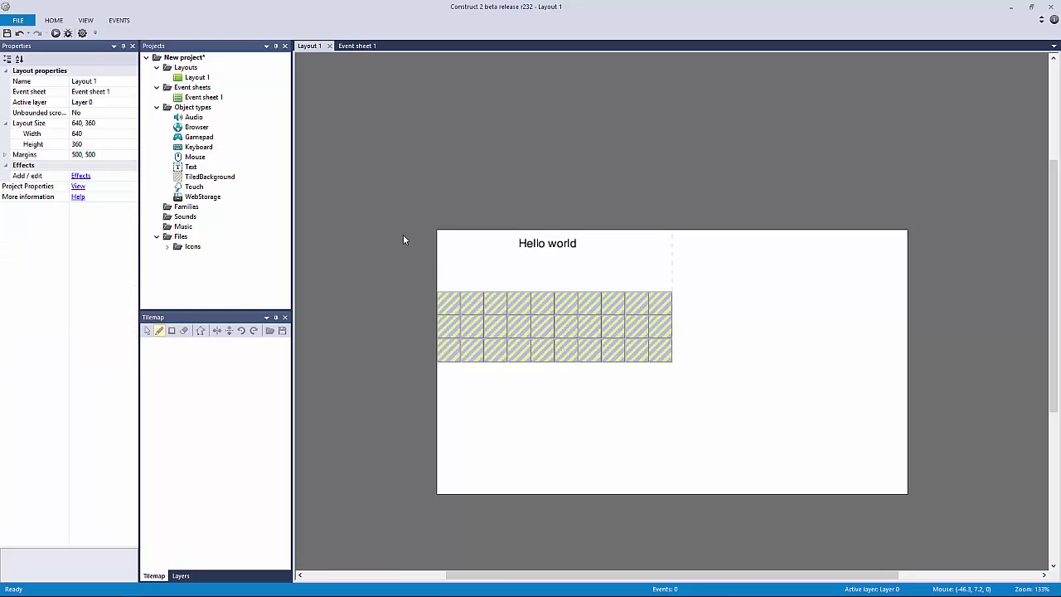
{"action": "left_click", "coordinate": [80, 187]}
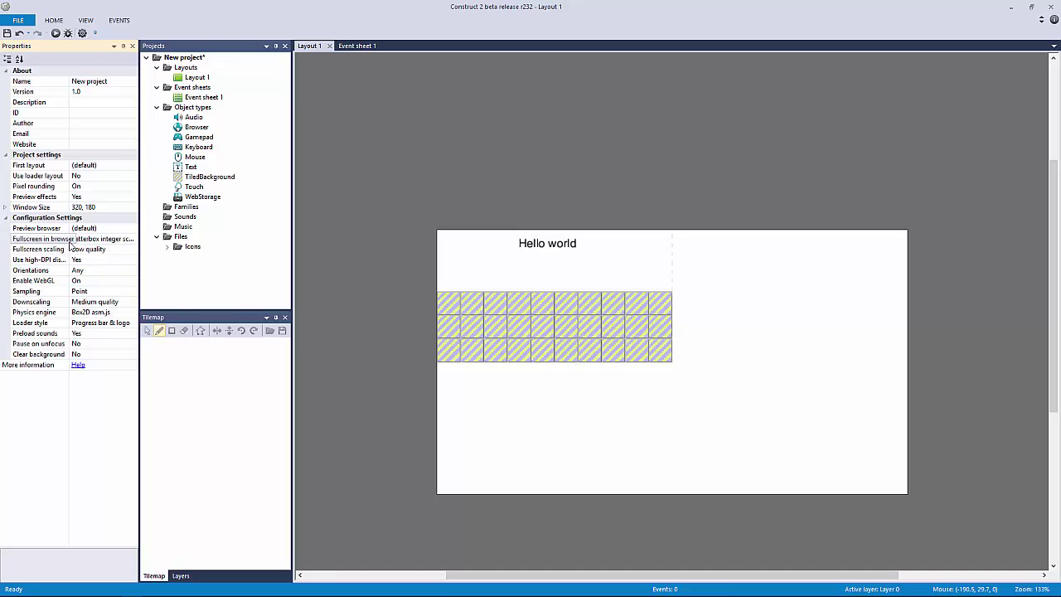
{"action": "left_click", "coordinate": [6, 208]}
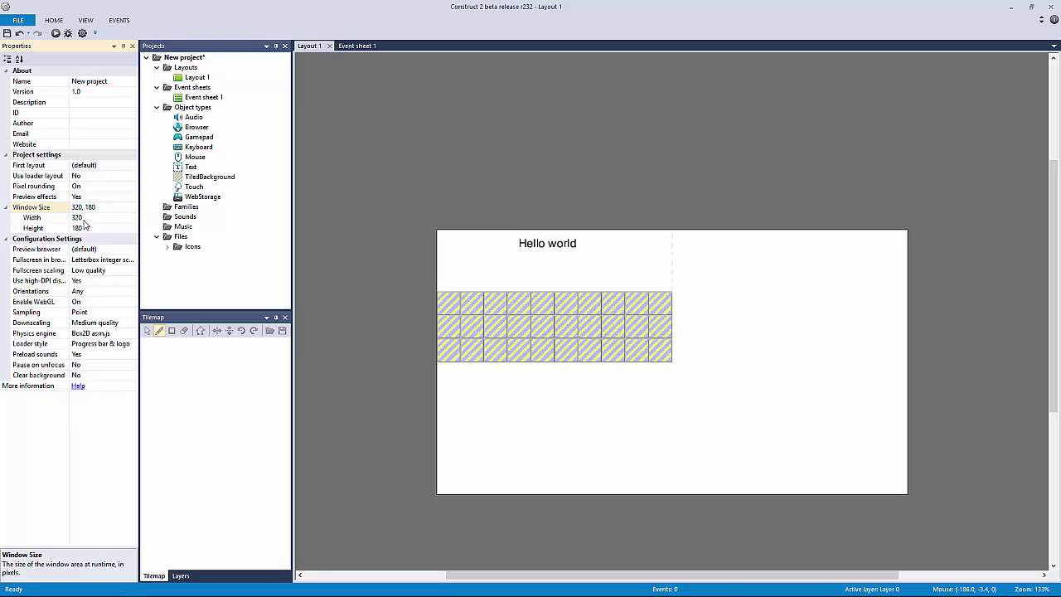
Set the project's preview browser to NW.js.
{"action": "left_click", "coordinate": [53, 251]}
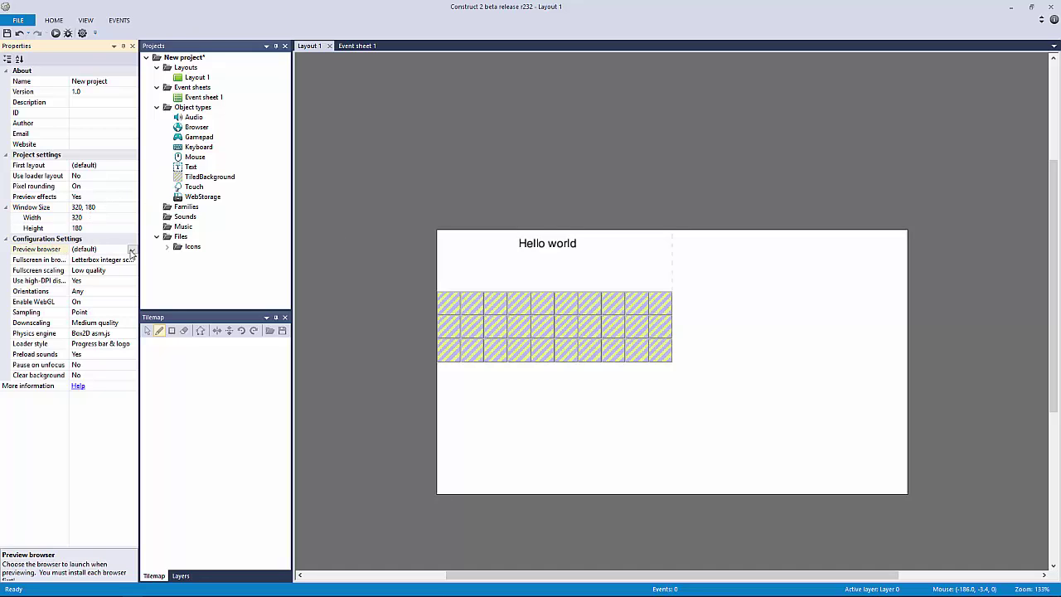
{"action": "left_click", "coordinate": [133, 251]}
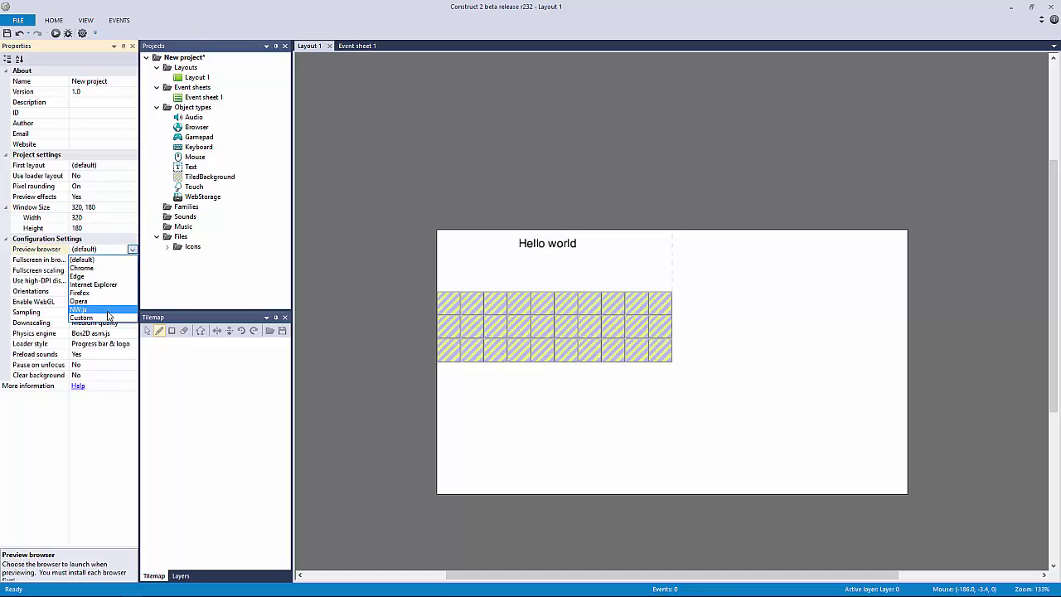
{"action": "left_click", "coordinate": [108, 313]}
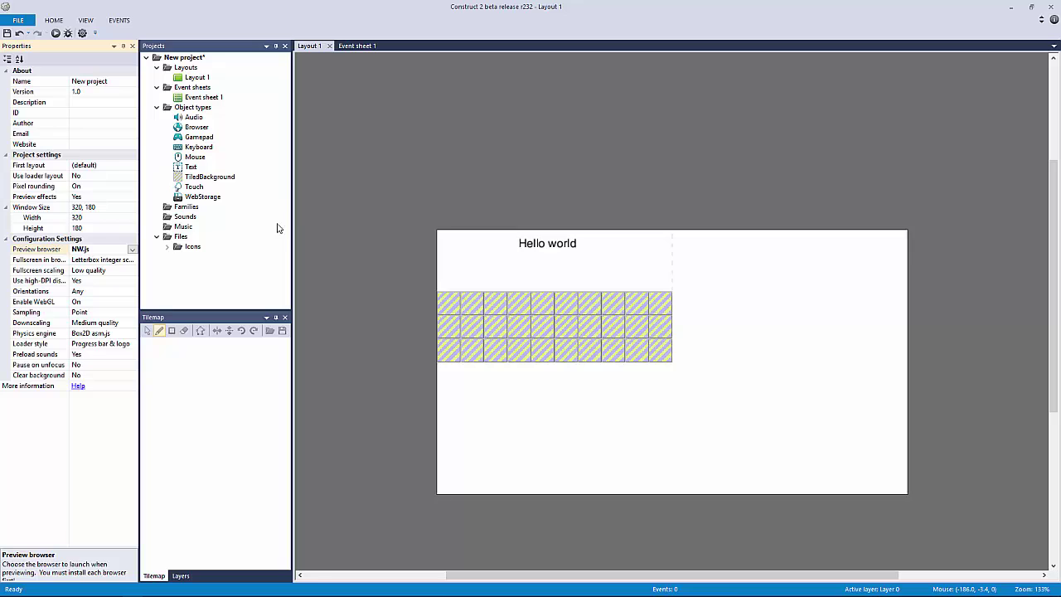
{"action": "left_click", "coordinate": [339, 232]}
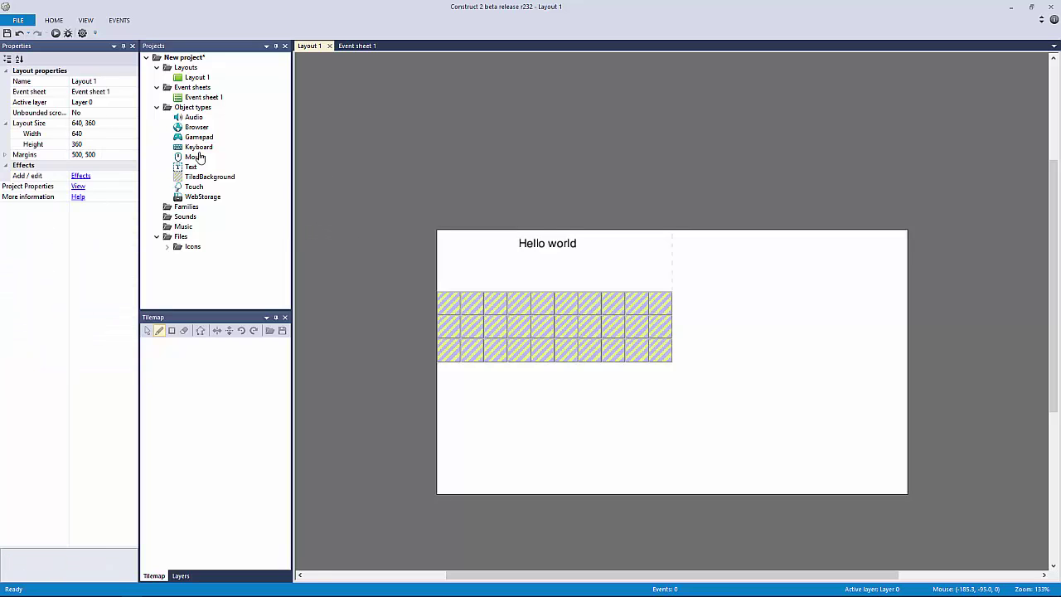
Set the project's window size to a width of 1280 and a height of 720 pixels.
{"action": "left_click", "coordinate": [82, 189]}
{"action": "left_click", "coordinate": [77, 218]}
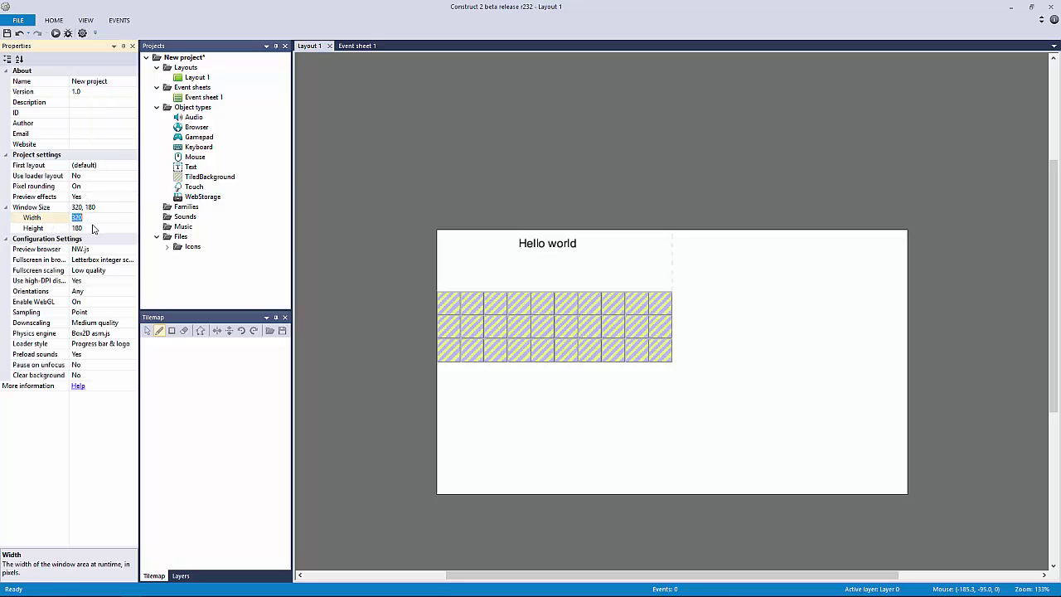
{"action": "left_click", "coordinate": [92, 227]}
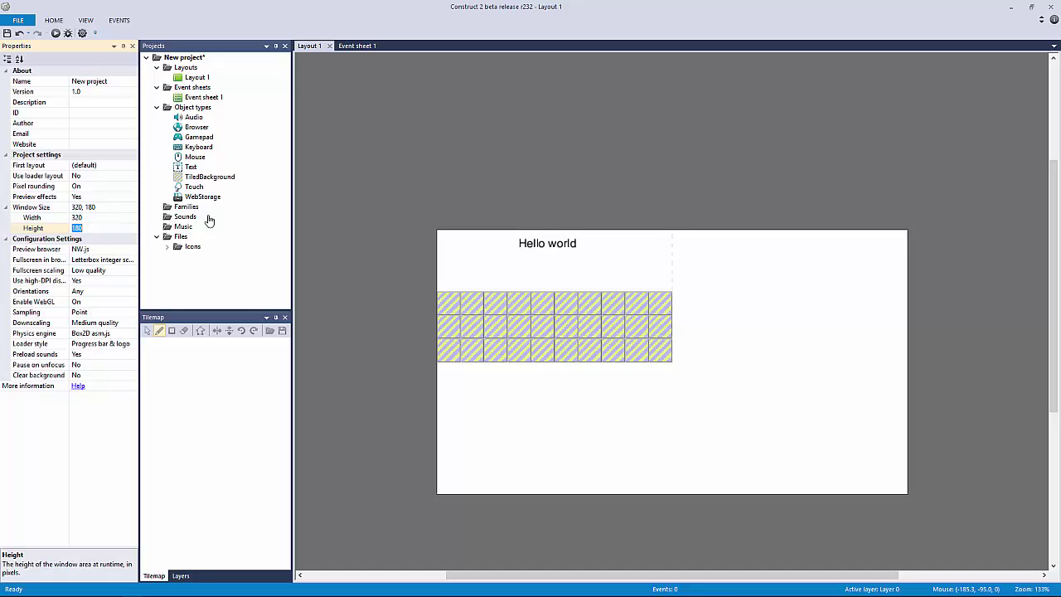
{"action": "left_click", "coordinate": [356, 196]}
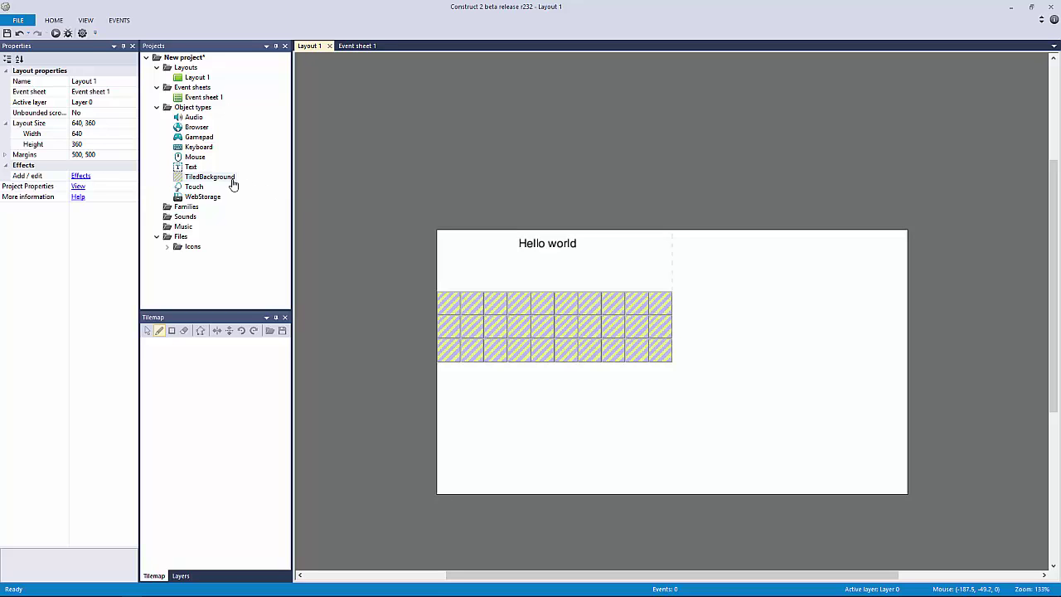
{"action": "left_click", "coordinate": [81, 187]}
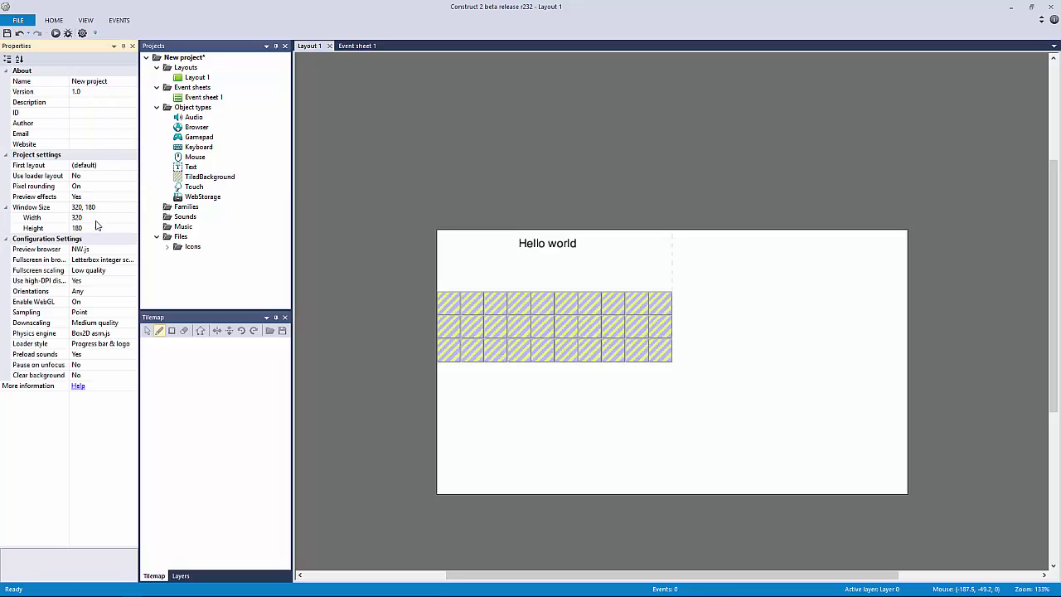
{"action": "left_click", "coordinate": [99, 219]}
{"action": "type", "text": "1280"}
{"action": "key", "text": "Tab"}
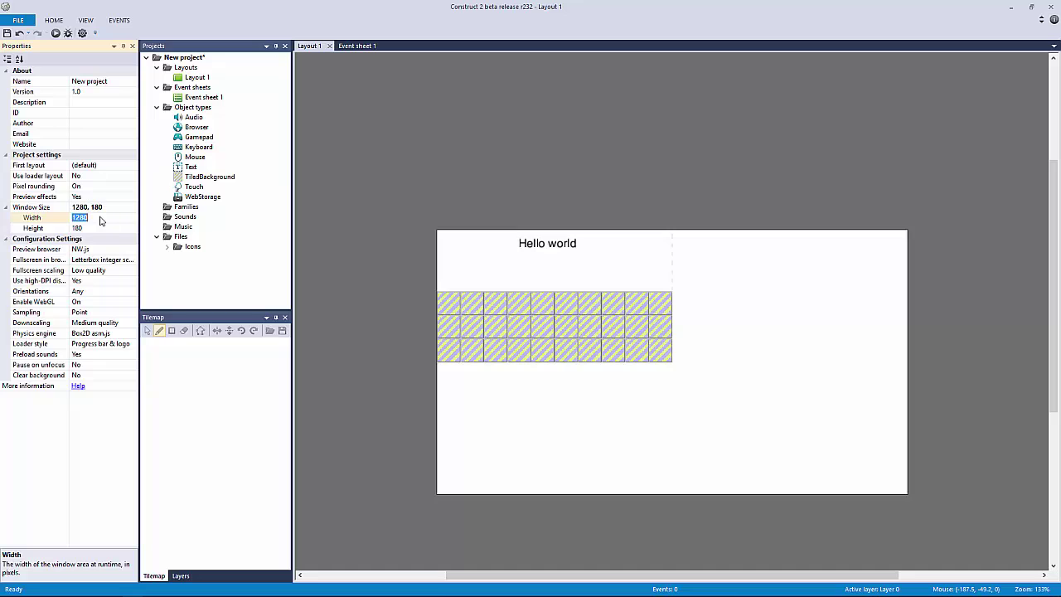
{"action": "type", "text": "720"}
{"action": "key", "text": "Return"}
Set the project's window size to a width of 320 and a height of 180 pixels.
{"action": "left_click", "coordinate": [100, 220]}
{"action": "type", "text": "320"}
{"action": "key", "text": "Tab"}
{"action": "type", "text": "180"}
{"action": "key", "text": "Return"}
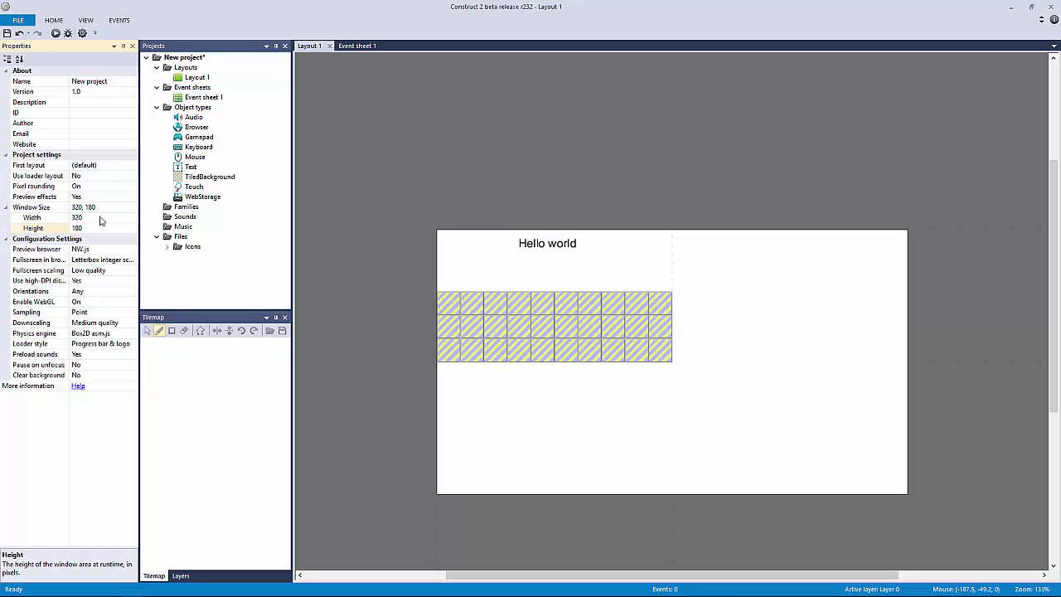
{"action": "left_click", "coordinate": [366, 172]}
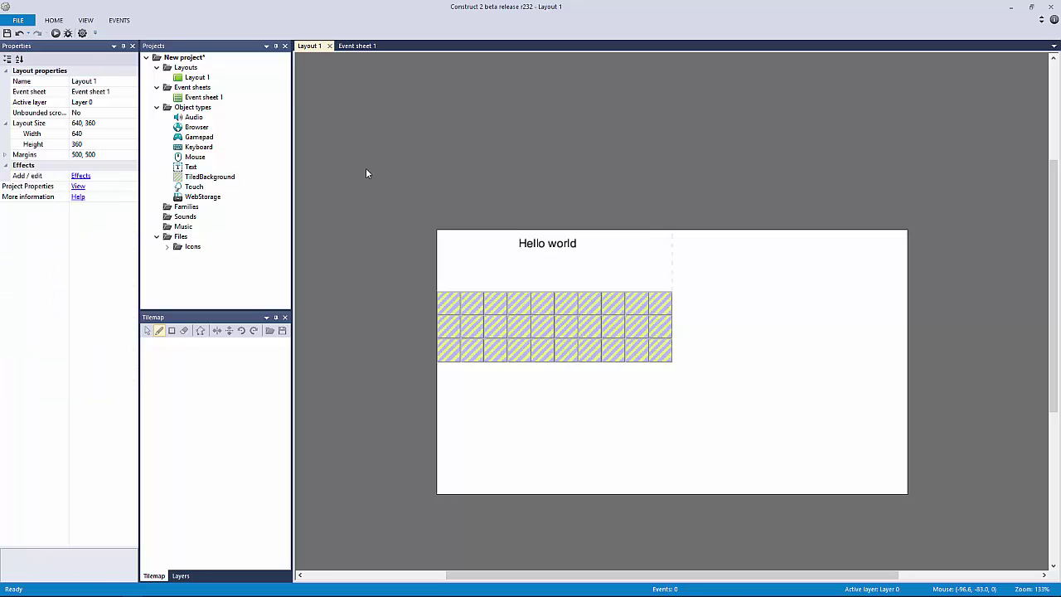
Move the tiled background down slightly and stretch it to about 639 by 246 pixels, reaching the layout's bottom-right corner.
{"action": "left_click", "coordinate": [450, 300]}
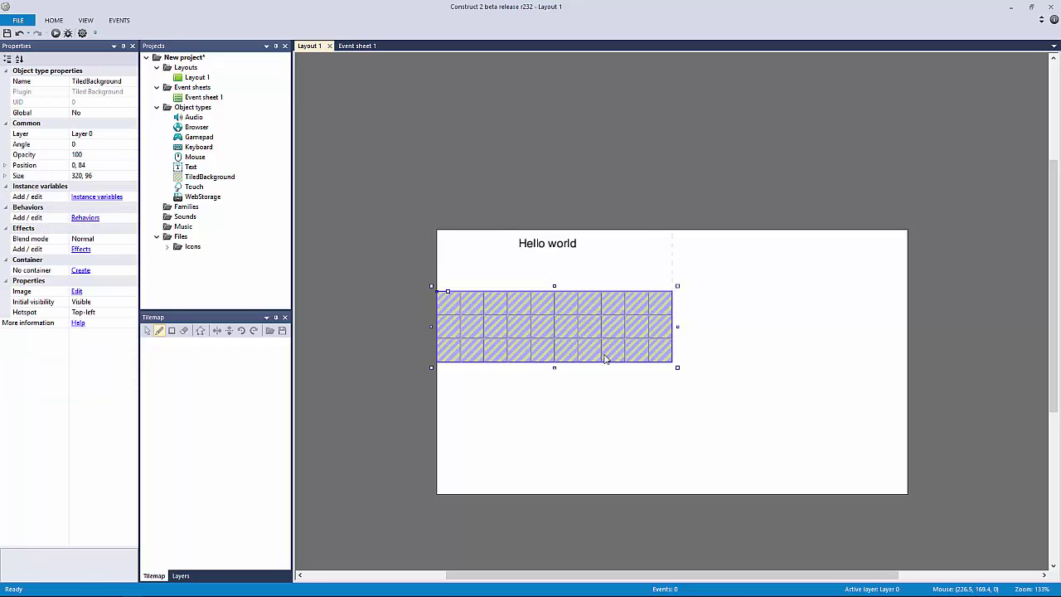
{"action": "left_click_drag", "start_coordinate": [592, 331], "coordinate": [593, 353]}
{"action": "left_click", "coordinate": [685, 396]}
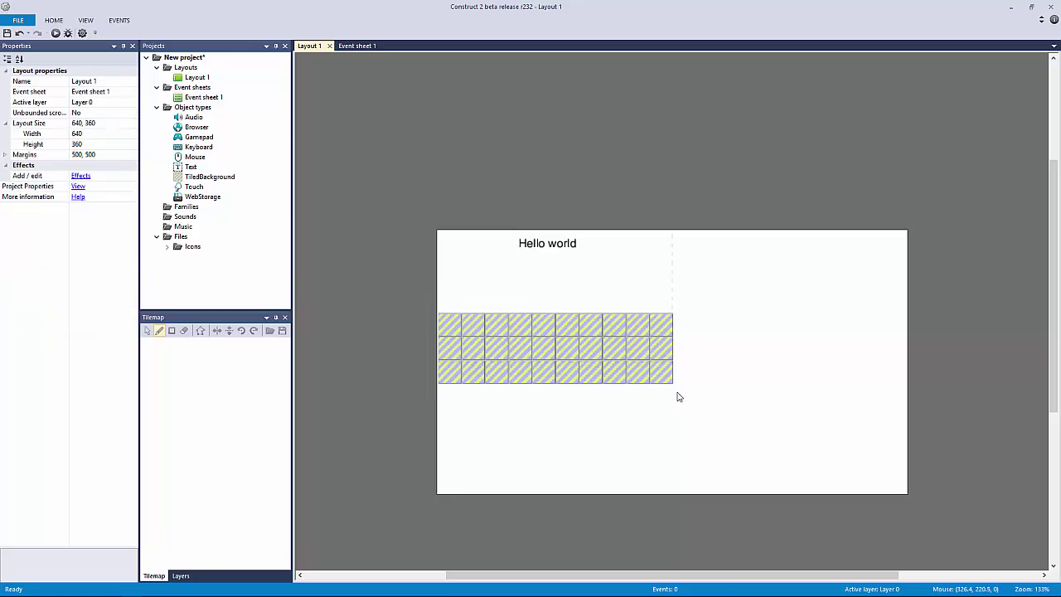
{"action": "left_click", "coordinate": [669, 378]}
{"action": "left_click_drag", "start_coordinate": [679, 389], "coordinate": [916, 503]}
{"action": "left_click", "coordinate": [929, 493]}
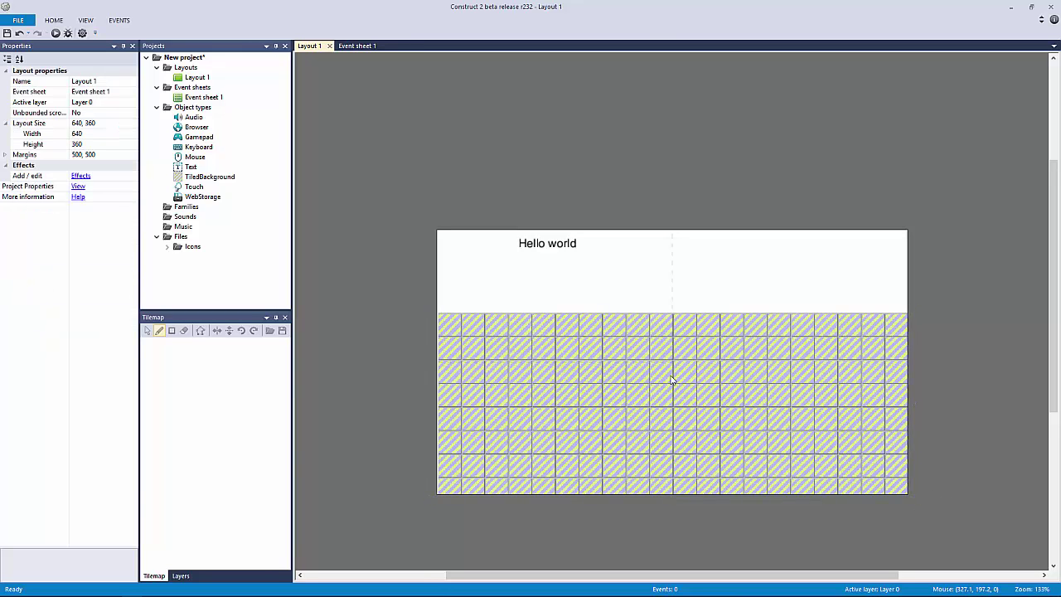
Place the tiled background over the layout's lower part at about -5, 189 and resize it to about 659 by 181 pixels.
{"action": "mouse_move", "coordinate": [673, 380]}
{"action": "left_mouse_down"}
{"action": "mouse_move", "coordinate": [678, 405]}
{"action": "mouse_move", "coordinate": [669, 399]}
{"action": "left_mouse_up"}
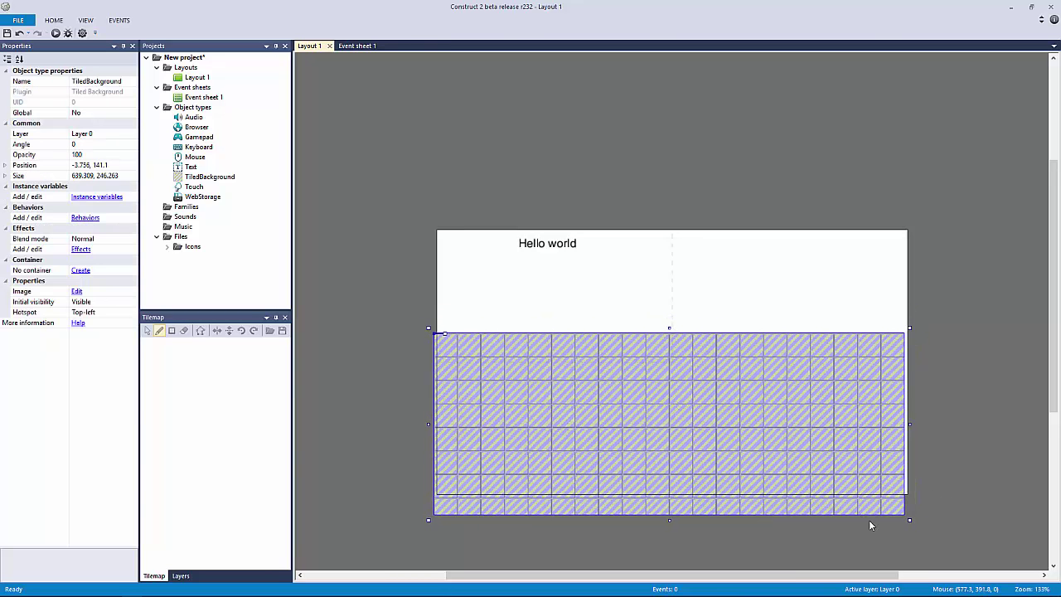
{"action": "left_click_drag", "start_coordinate": [908, 521], "coordinate": [922, 473]}
{"action": "left_click_drag", "start_coordinate": [834, 446], "coordinate": [834, 481]}
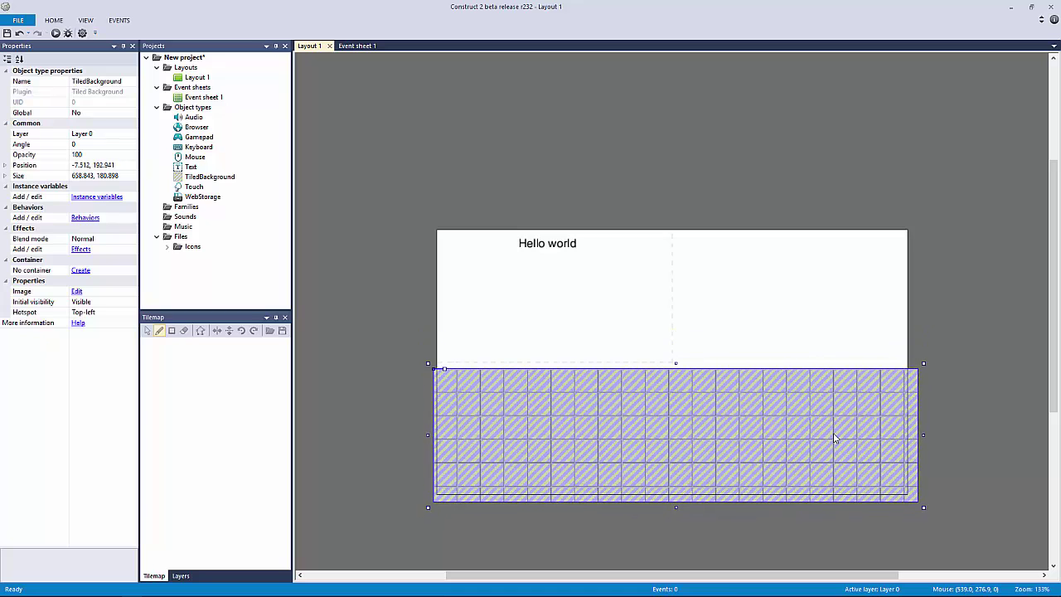
Delete the Hello world text object from the layout.
{"action": "left_click", "coordinate": [545, 248]}
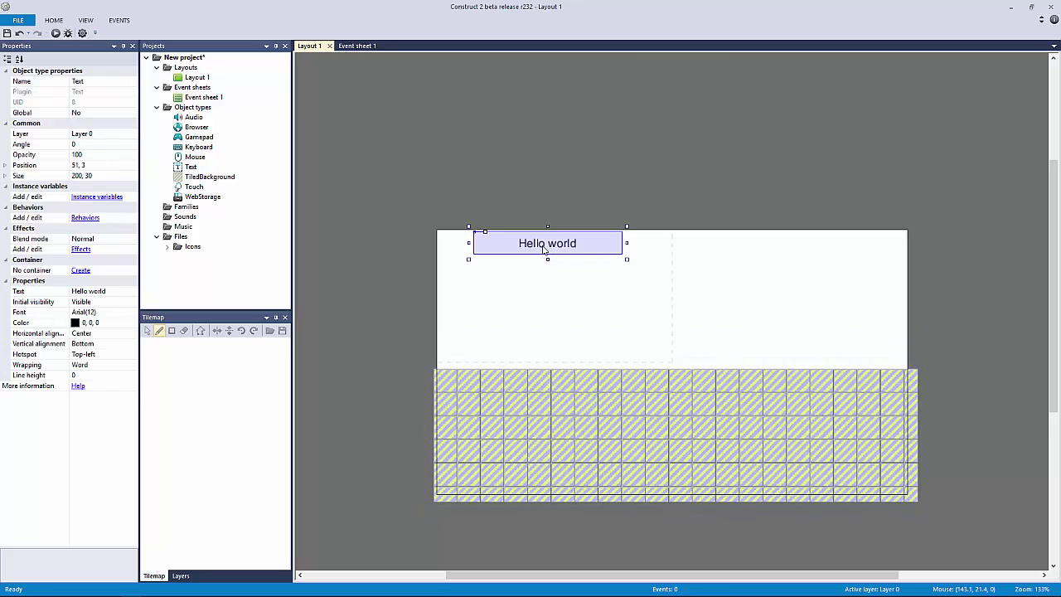
{"action": "key", "text": "Delete"}
{"action": "left_click", "coordinate": [572, 401]}
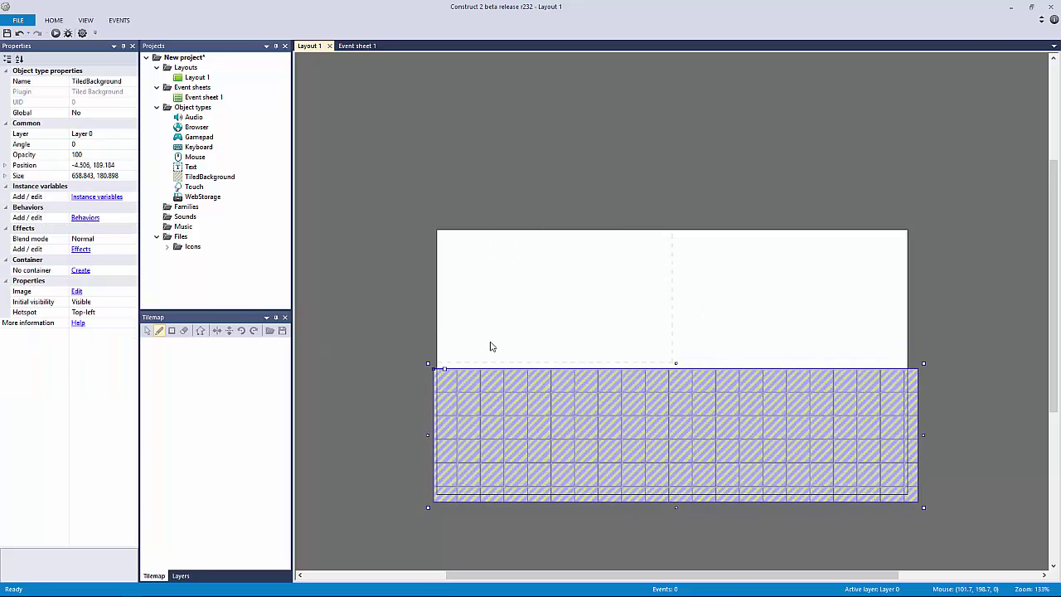
{"action": "left_click", "coordinate": [415, 290]}
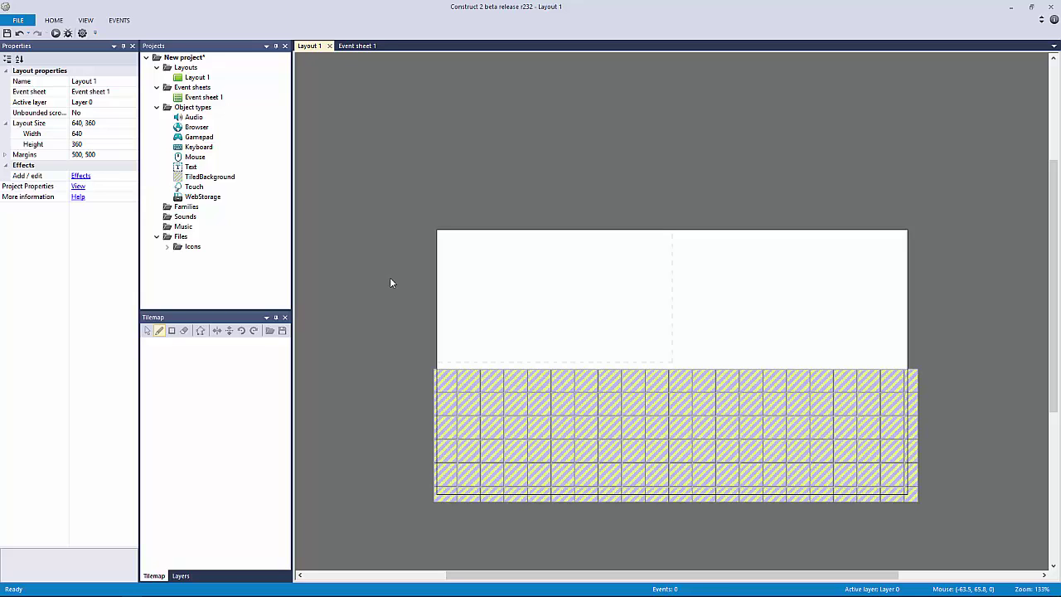
Open the behaviors list of the tiled background and stretch its window to nearly the full height of the layout view.
{"action": "left_click", "coordinate": [527, 383]}
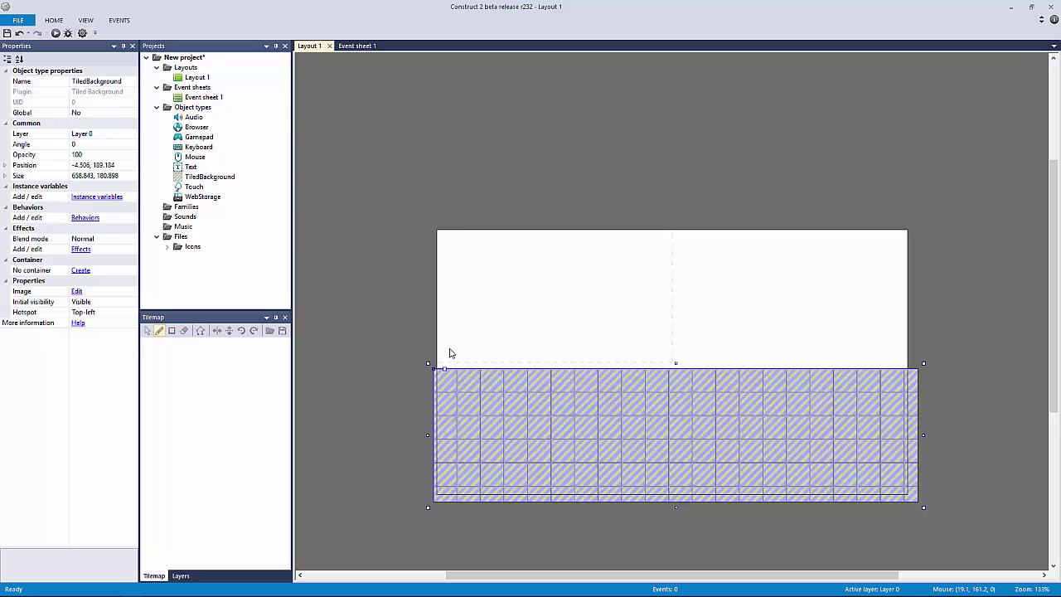
{"action": "left_click", "coordinate": [85, 217]}
{"action": "left_click_drag", "start_coordinate": [101, 229], "coordinate": [397, 64]}
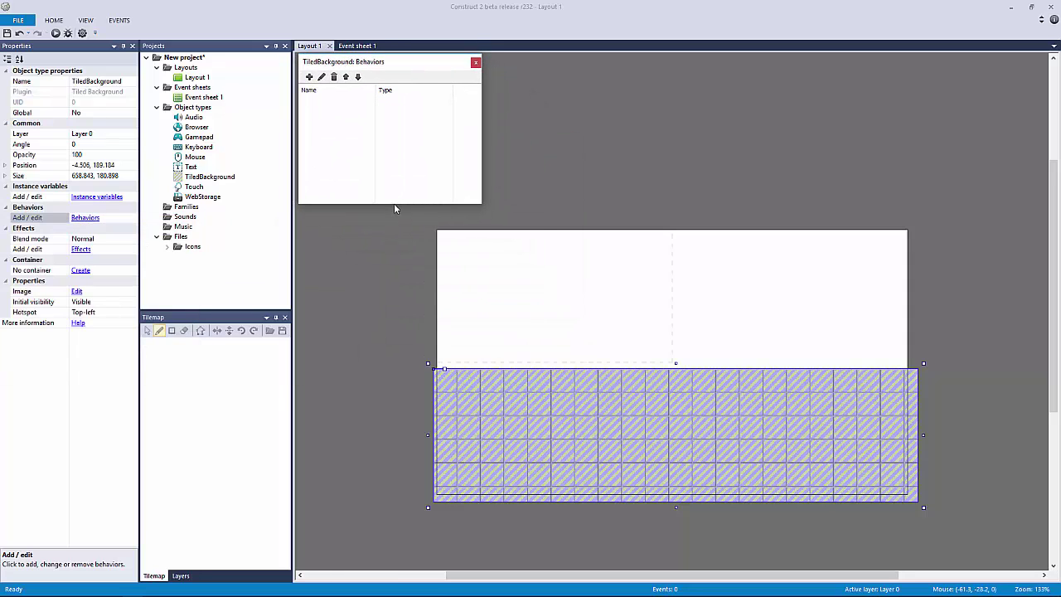
{"action": "left_click_drag", "start_coordinate": [399, 205], "coordinate": [389, 564]}
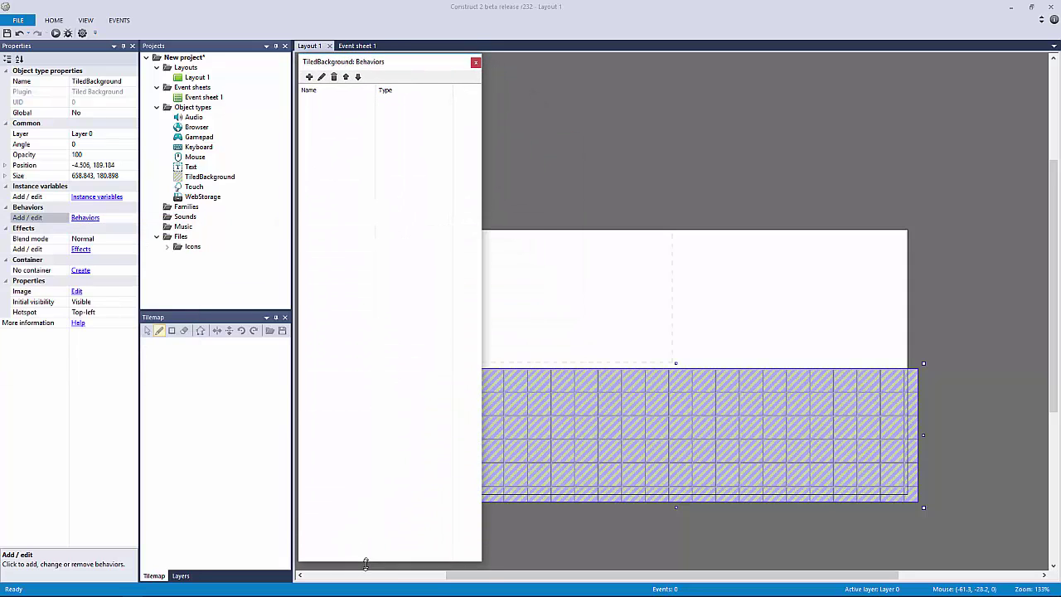
Enlarge the Add behavior window so all behaviors fit, then leave it and the behaviors list without adding anything.
{"action": "left_click", "coordinate": [310, 77]}
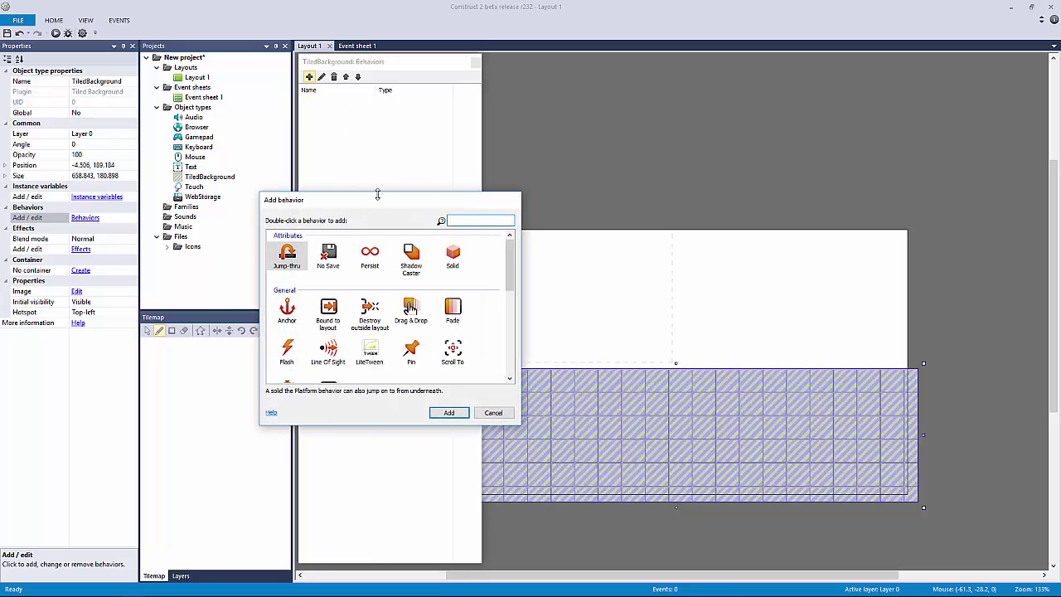
{"action": "left_click_drag", "start_coordinate": [463, 209], "coordinate": [692, 66]}
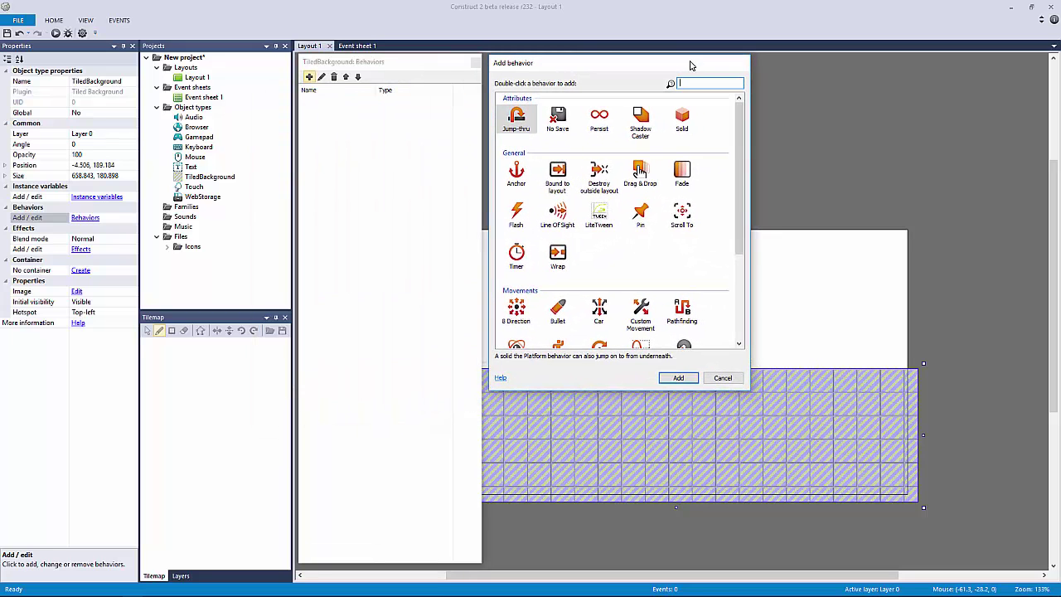
{"action": "left_click_drag", "start_coordinate": [752, 394], "coordinate": [999, 567]}
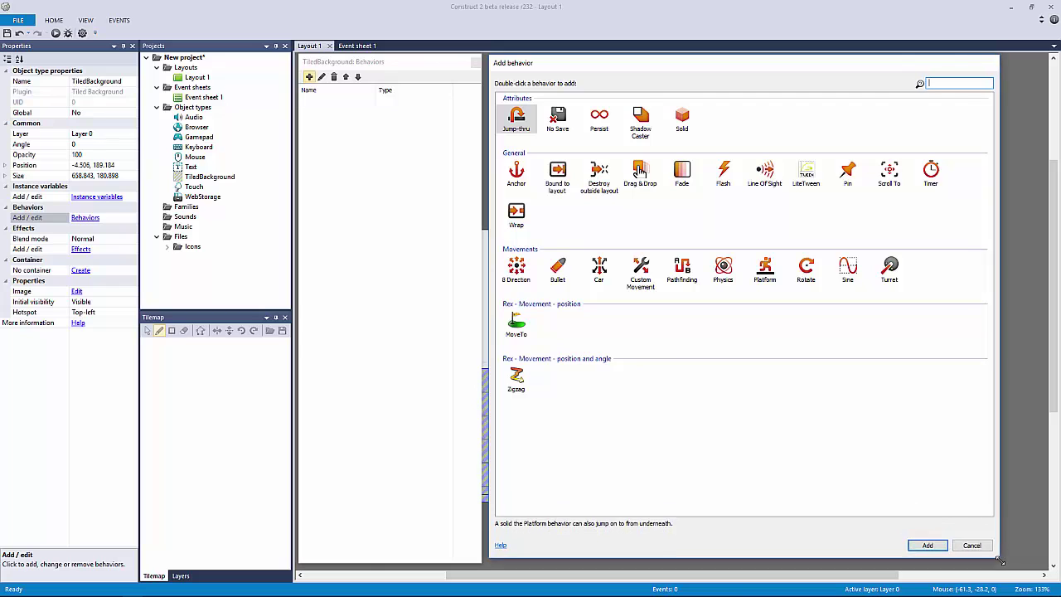
{"action": "left_click", "coordinate": [970, 554]}
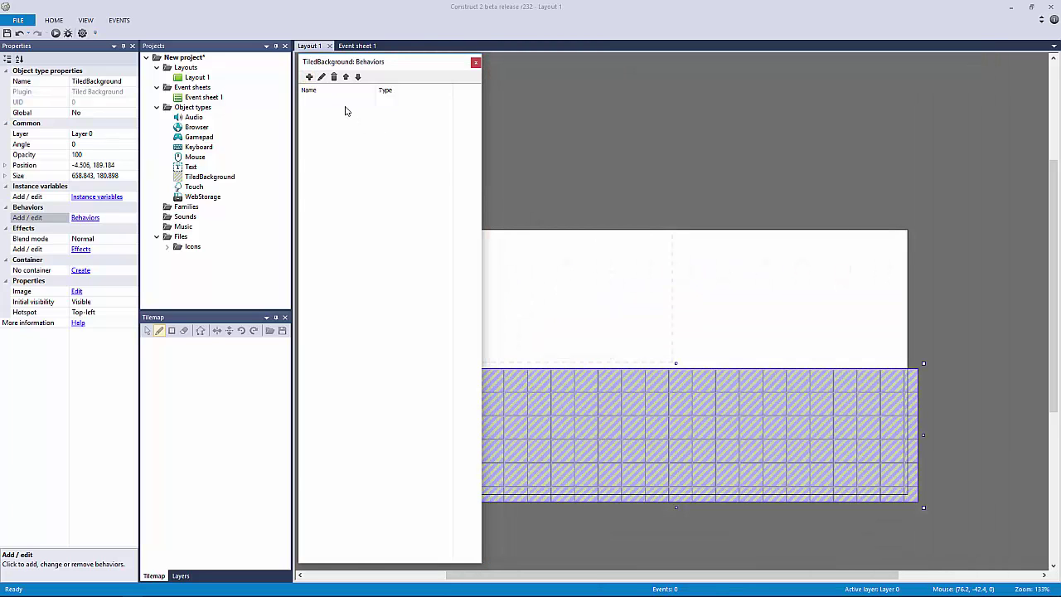
{"action": "left_click", "coordinate": [476, 63]}
Add the Solid behavior to the tiled background and close its behaviors list.
{"action": "left_click", "coordinate": [79, 218]}
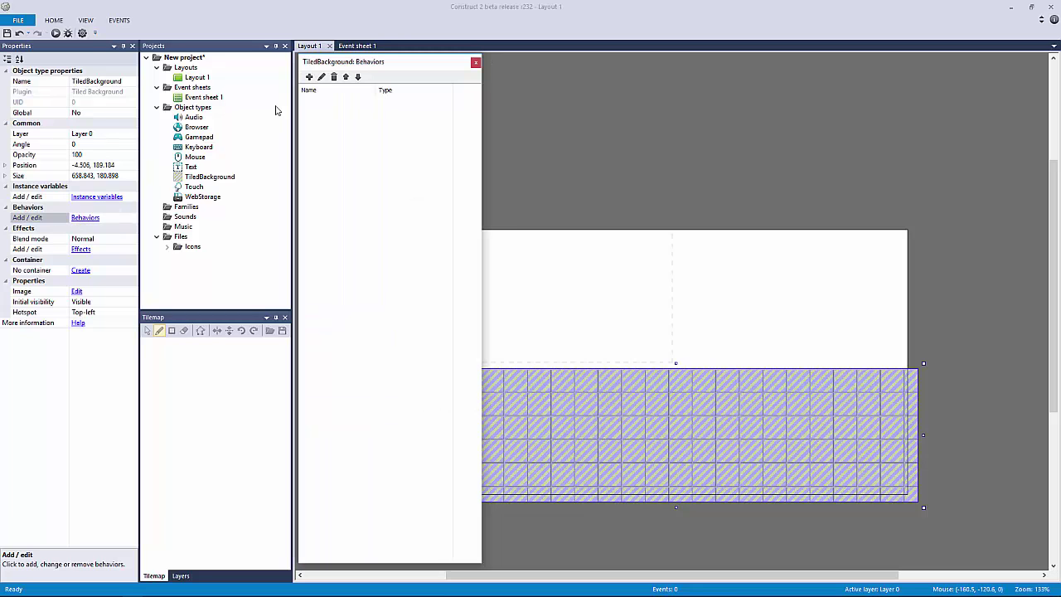
{"action": "left_click", "coordinate": [309, 76]}
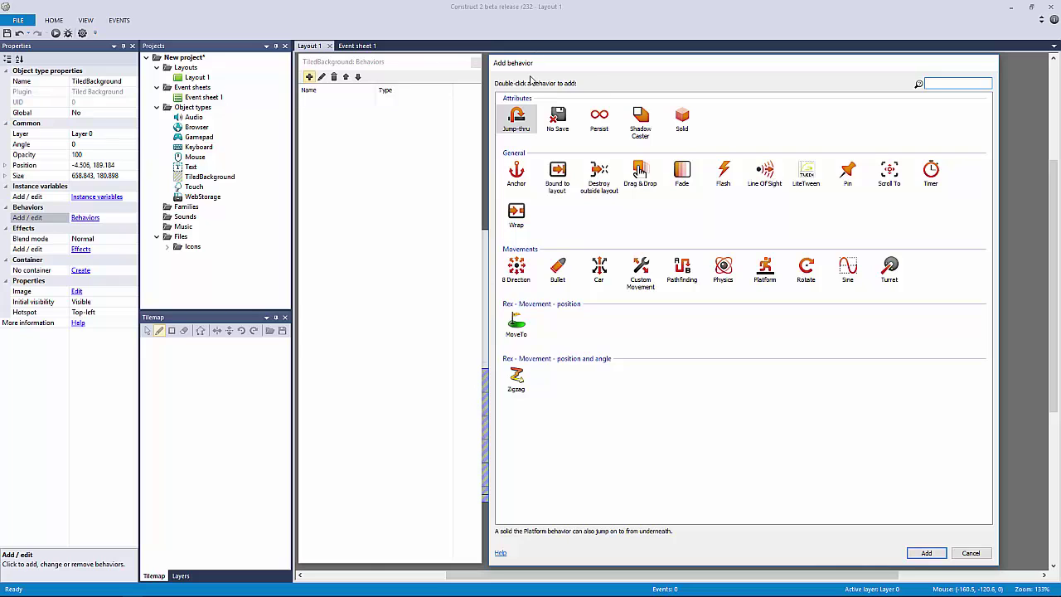
{"action": "left_click_drag", "start_coordinate": [532, 70], "coordinate": [535, 68]}
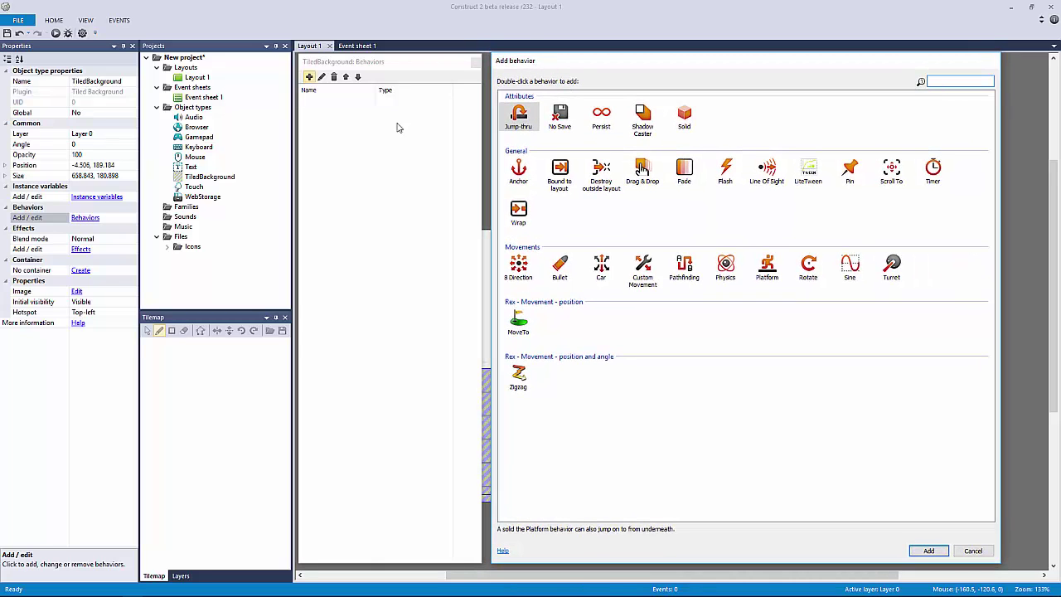
{"action": "left_click", "coordinate": [445, 158]}
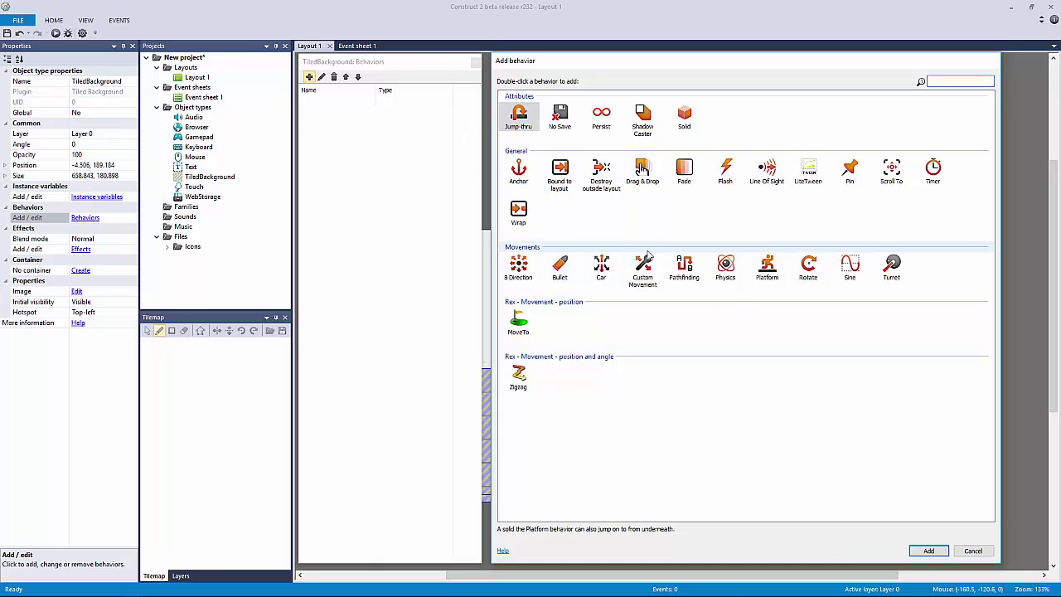
{"action": "left_click", "coordinate": [688, 123]}
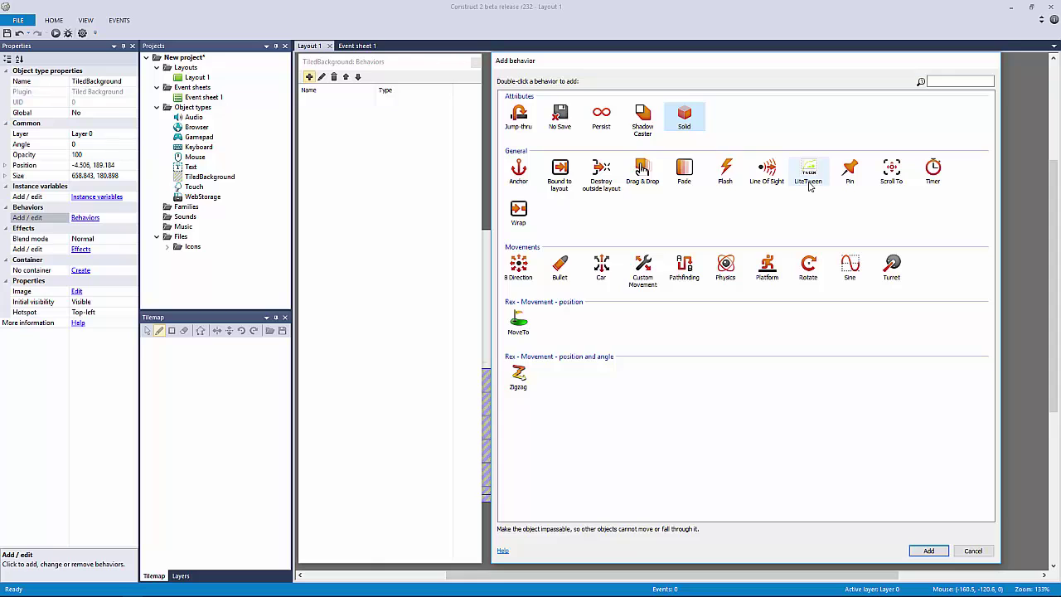
{"action": "double_click", "coordinate": [684, 120]}
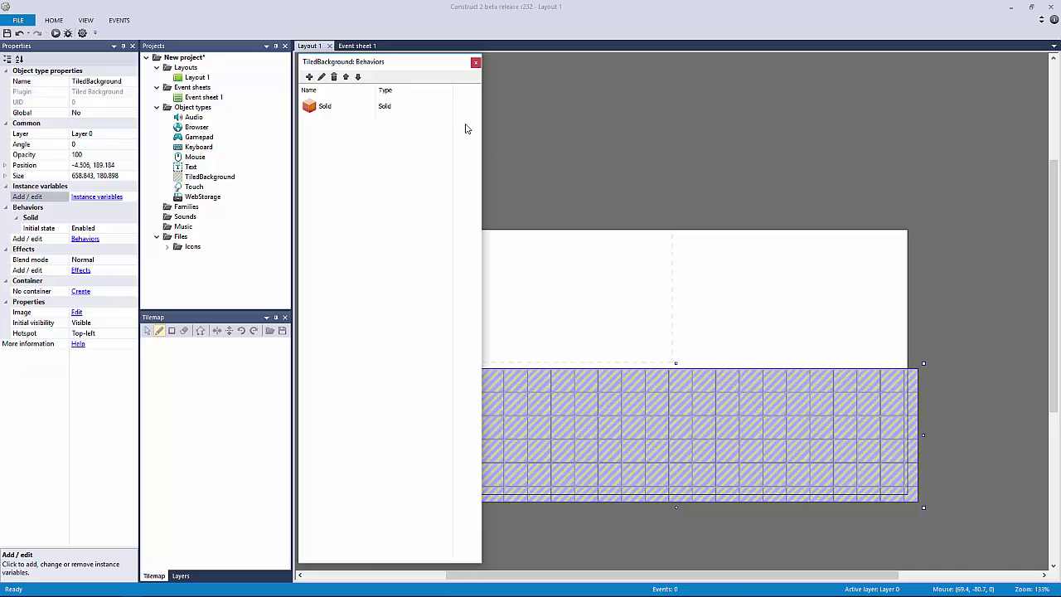
{"action": "left_click", "coordinate": [476, 63]}
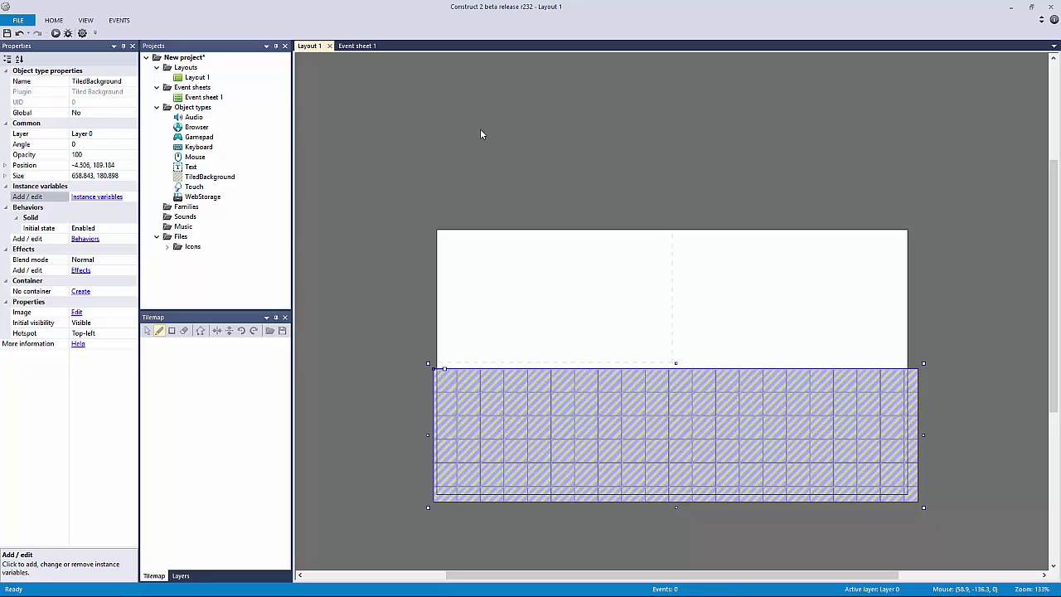
Insert a new Sprite object in the empty area of the layout above the tiled ground.
{"action": "left_click", "coordinate": [480, 134]}
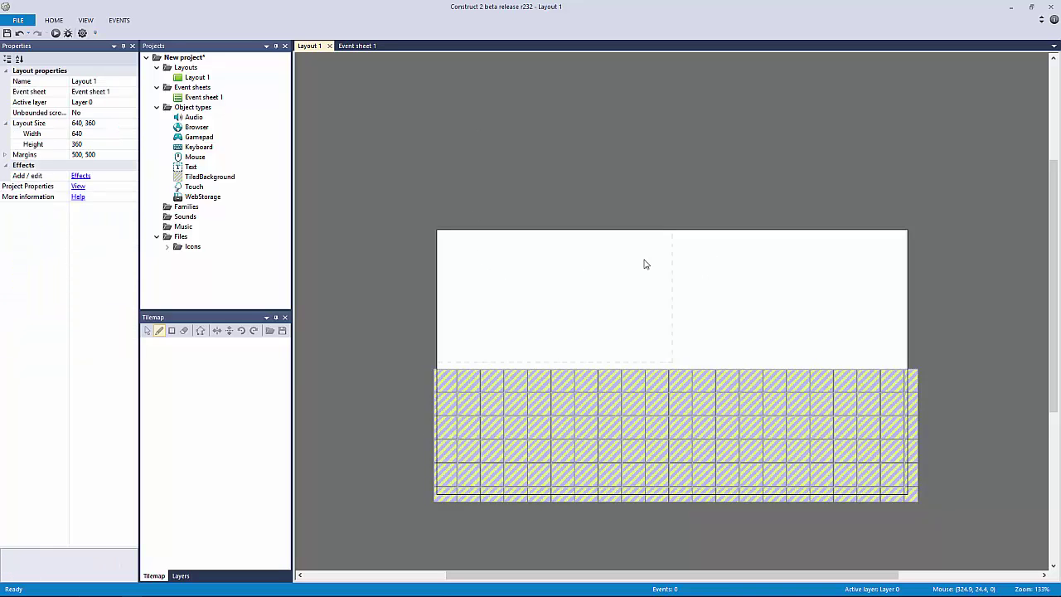
{"action": "double_click", "coordinate": [624, 286]}
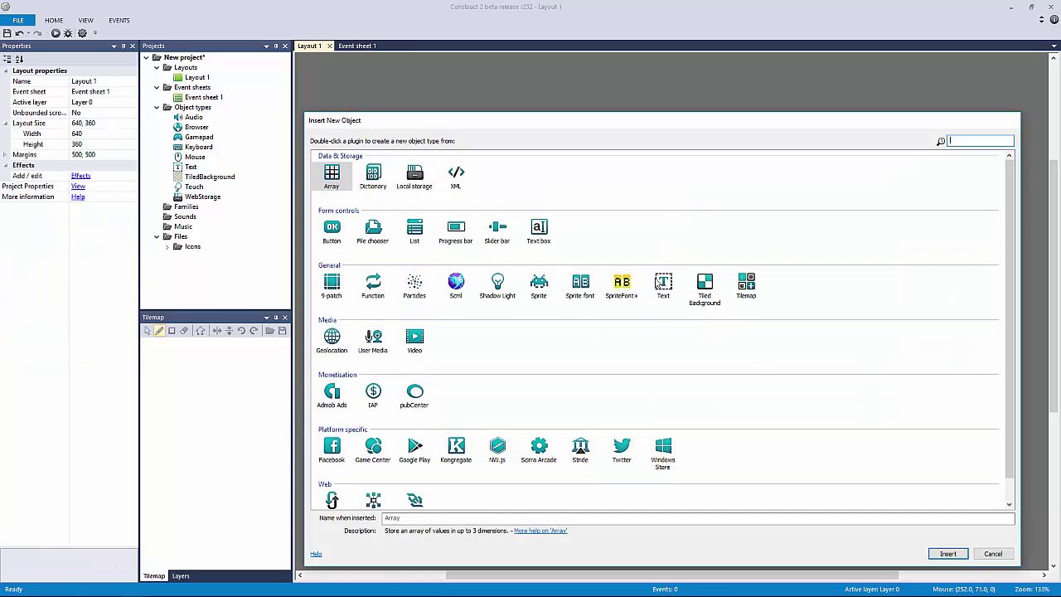
{"action": "left_click_drag", "start_coordinate": [428, 116], "coordinate": [431, 61]}
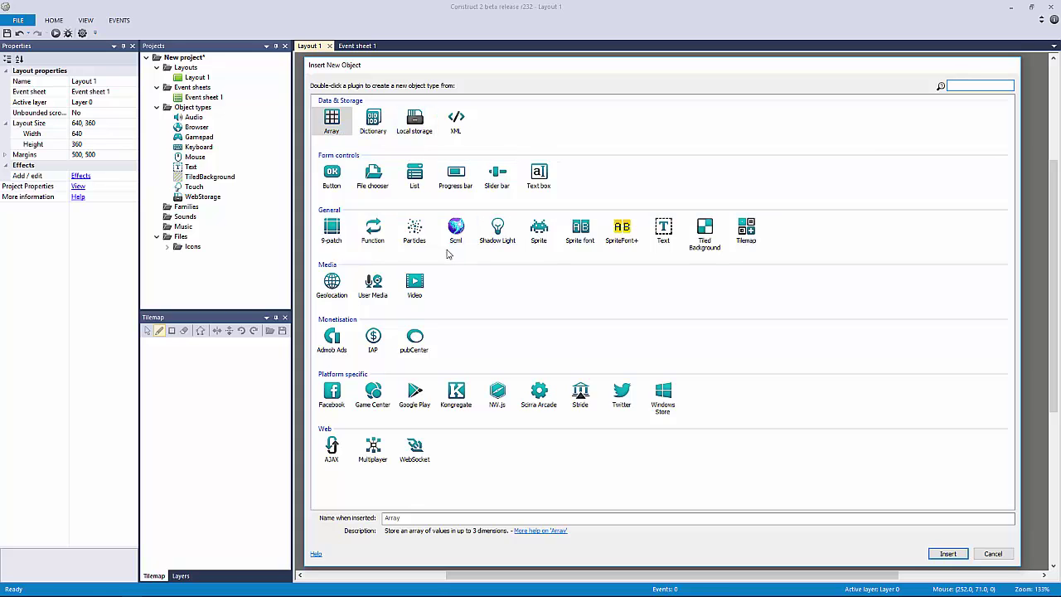
{"action": "double_click", "coordinate": [537, 237]}
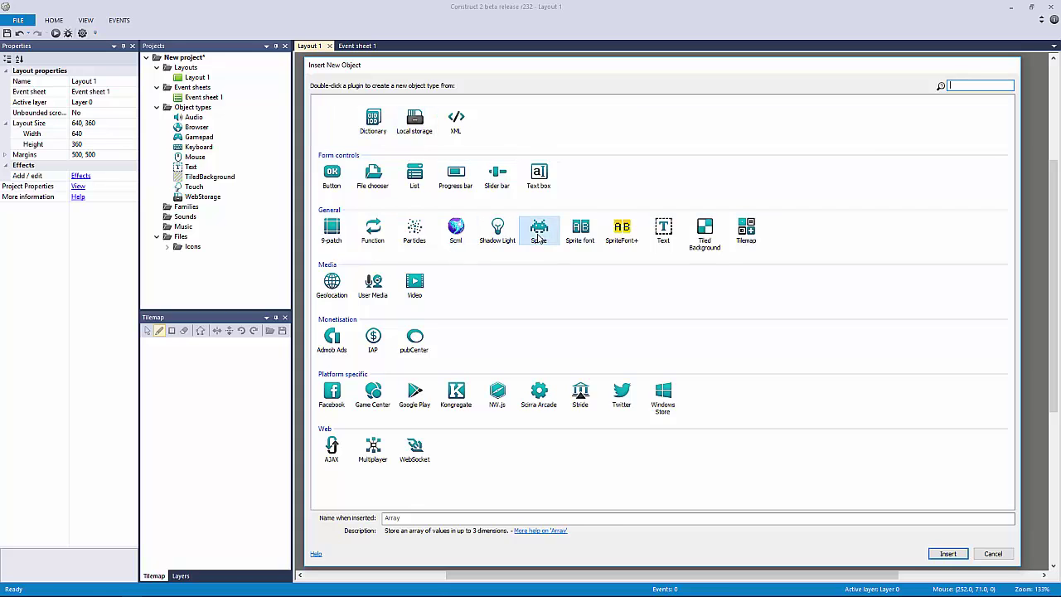
{"action": "left_click", "coordinate": [532, 296]}
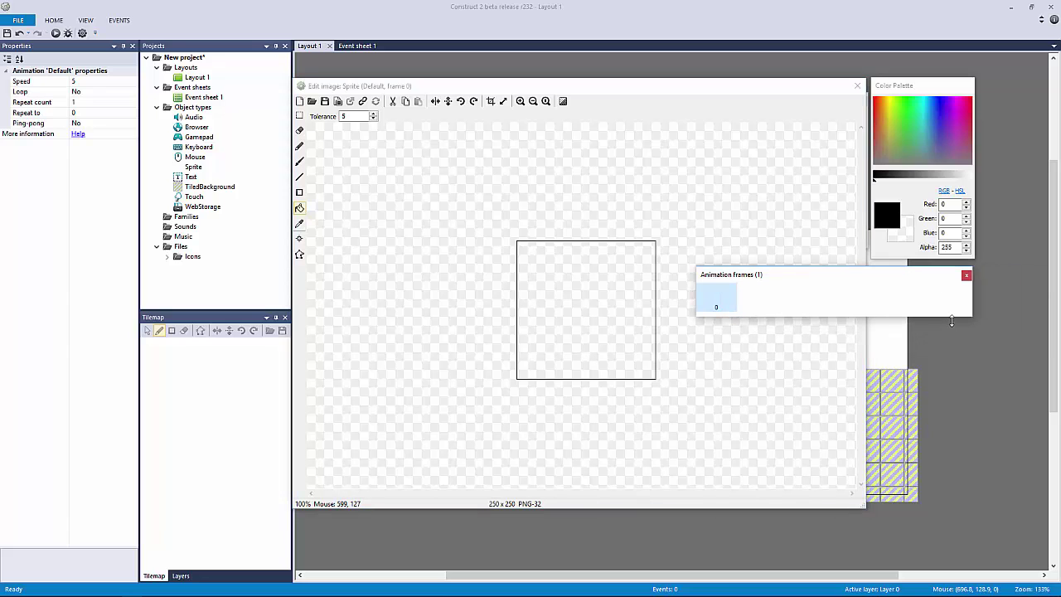
Reshape the Animation frames window into a narrow column below the color palette and shrink the image editor so the windows sit side by side.
{"action": "left_click_drag", "start_coordinate": [945, 318], "coordinate": [965, 494]}
{"action": "left_click_drag", "start_coordinate": [981, 436], "coordinate": [880, 437]}
{"action": "left_click", "coordinate": [905, 424]}
{"action": "left_click_drag", "start_coordinate": [973, 377], "coordinate": [813, 369]}
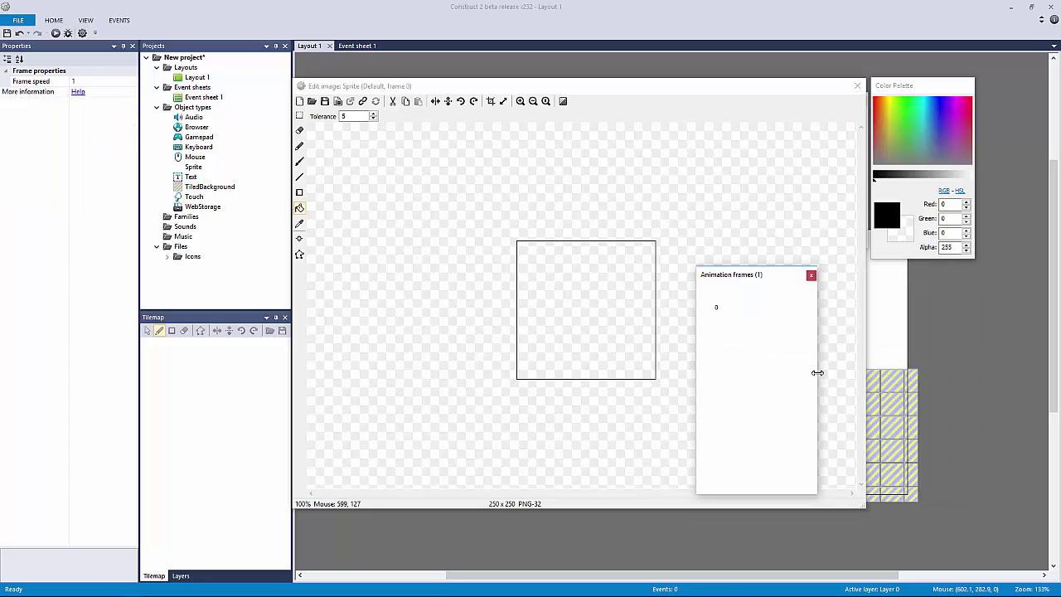
{"action": "left_click_drag", "start_coordinate": [773, 280], "coordinate": [928, 275]}
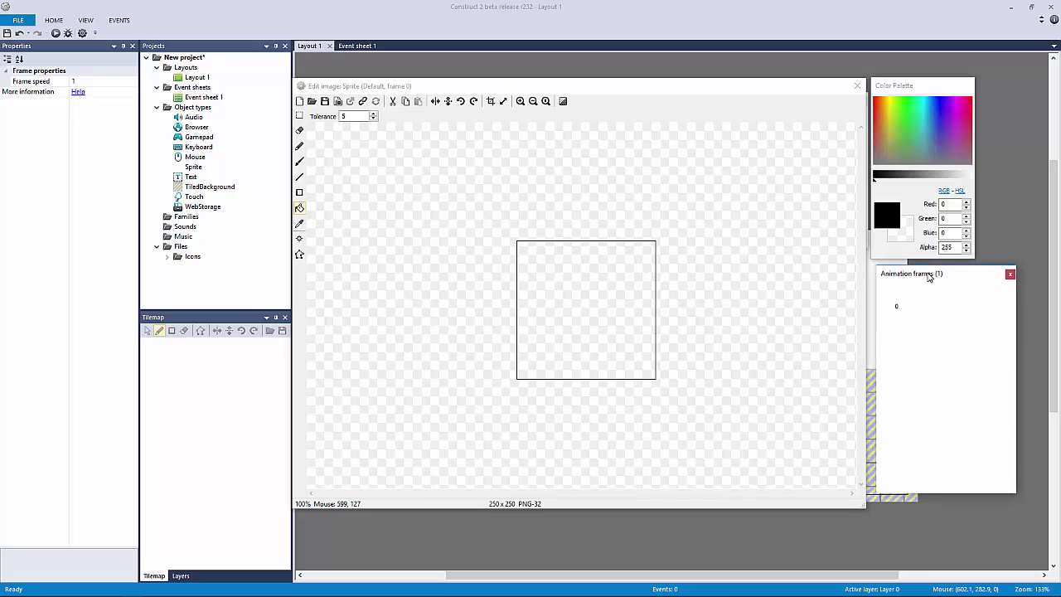
{"action": "left_click", "coordinate": [582, 87]}
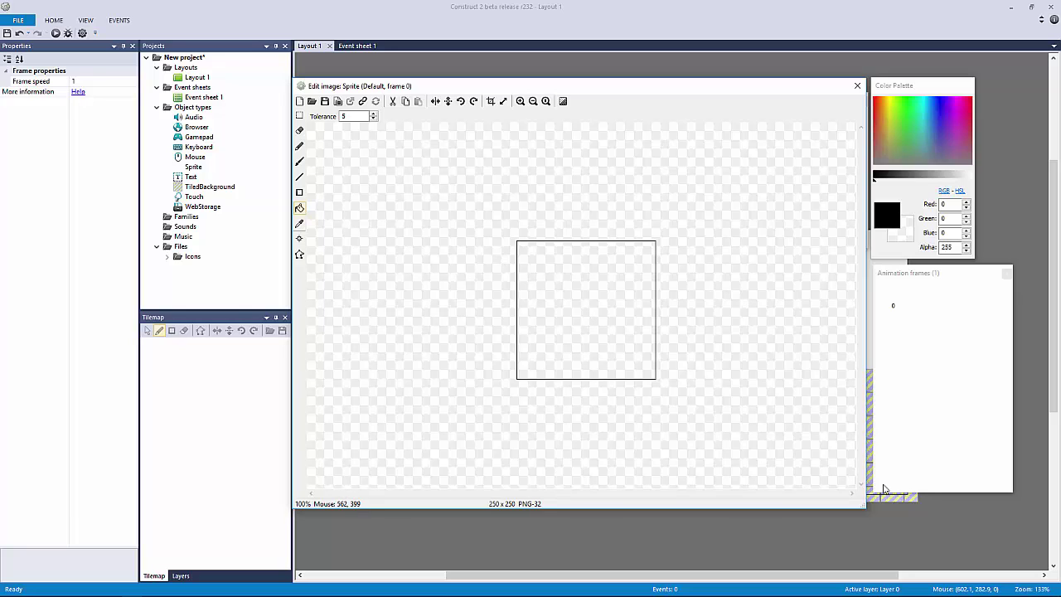
{"action": "left_click_drag", "start_coordinate": [865, 507], "coordinate": [861, 489]}
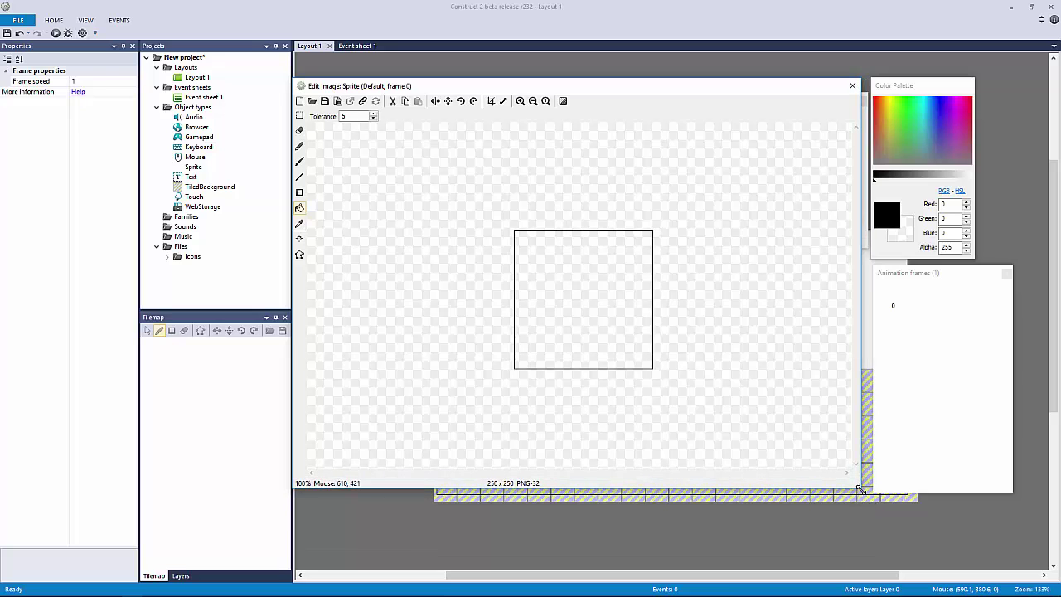
{"action": "left_click", "coordinate": [928, 273]}
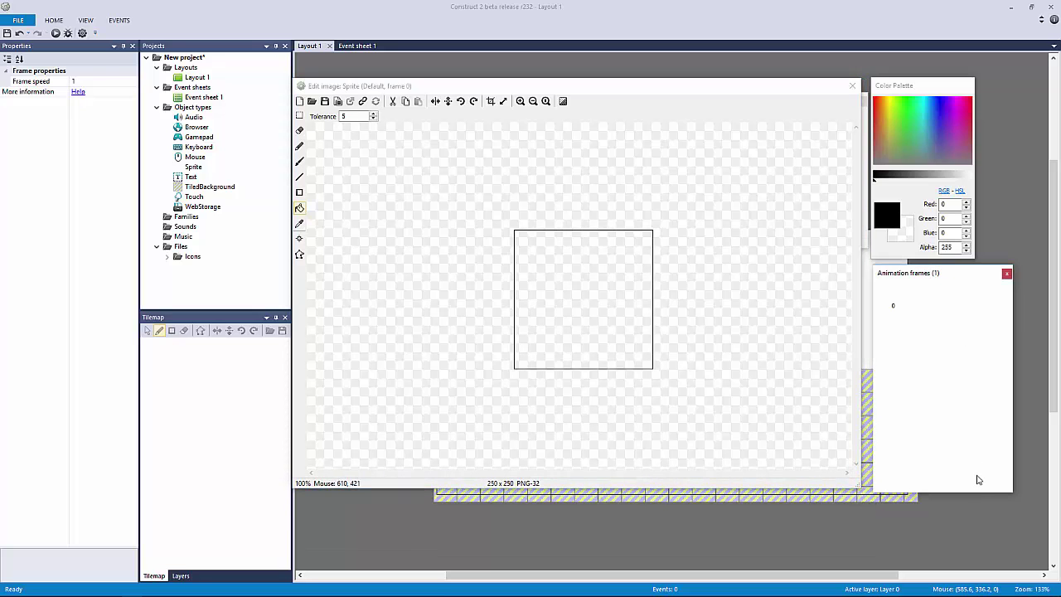
{"action": "mouse_move", "coordinate": [977, 492]}
{"action": "left_mouse_down"}
{"action": "mouse_move", "coordinate": [971, 473]}
{"action": "mouse_move", "coordinate": [972, 489]}
{"action": "left_mouse_up"}
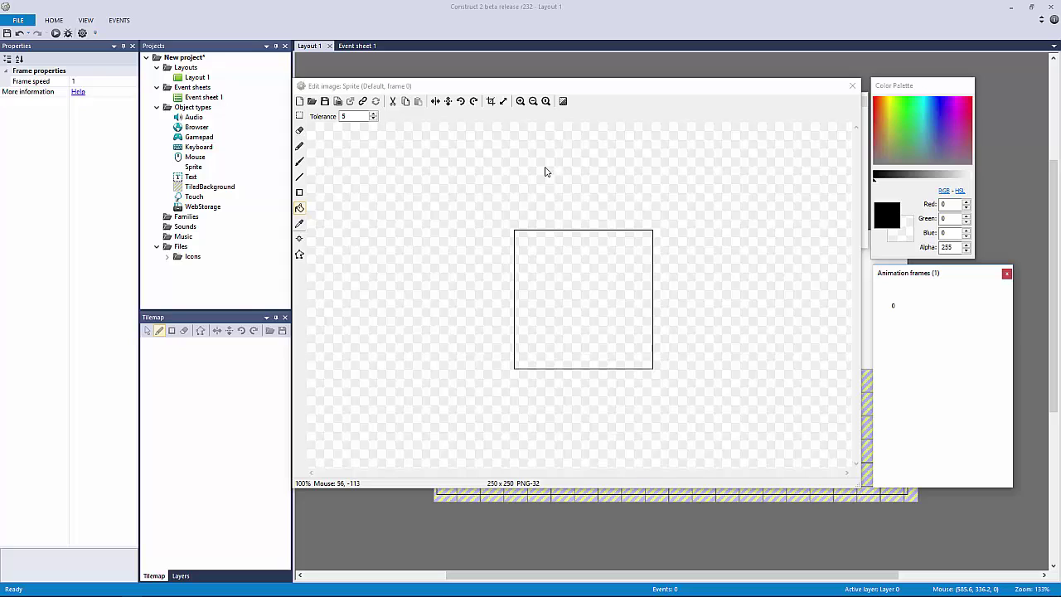
Resize the sprite's image canvas to 32 by 32 pixels.
{"action": "left_click", "coordinate": [503, 100]}
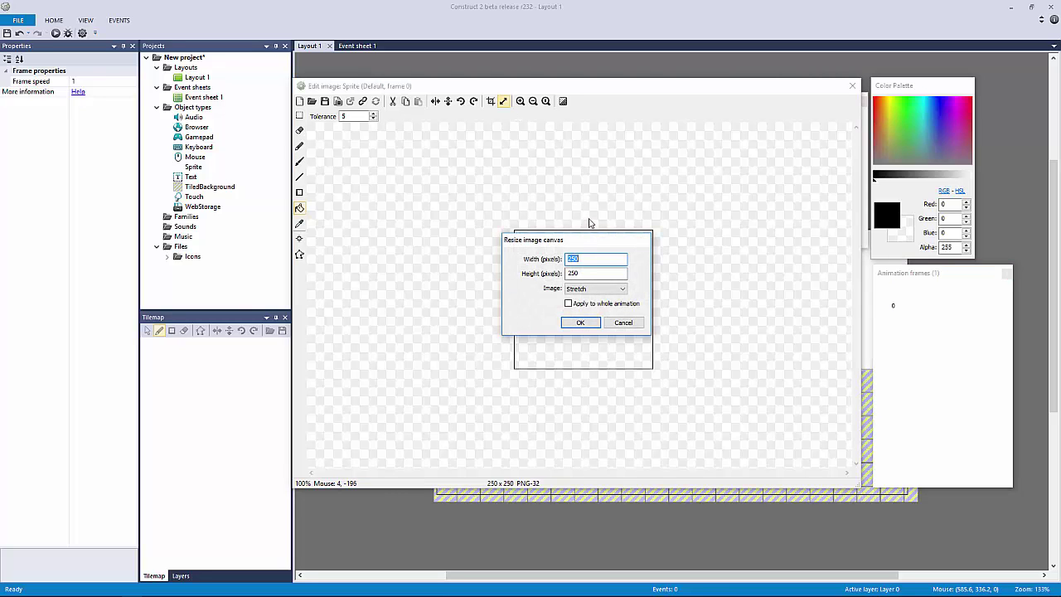
{"action": "type", "text": "32"}
{"action": "key", "text": "Tab"}
{"action": "type", "text": "32"}
{"action": "key", "text": "Return"}
Fill the sprite's canvas with black, close the image editor and place the sprite just above the tiled ground.
{"action": "scroll", "coordinate": [607, 233], "scroll_direction": "up", "scroll_amount": 4, "text": "ctrl"}
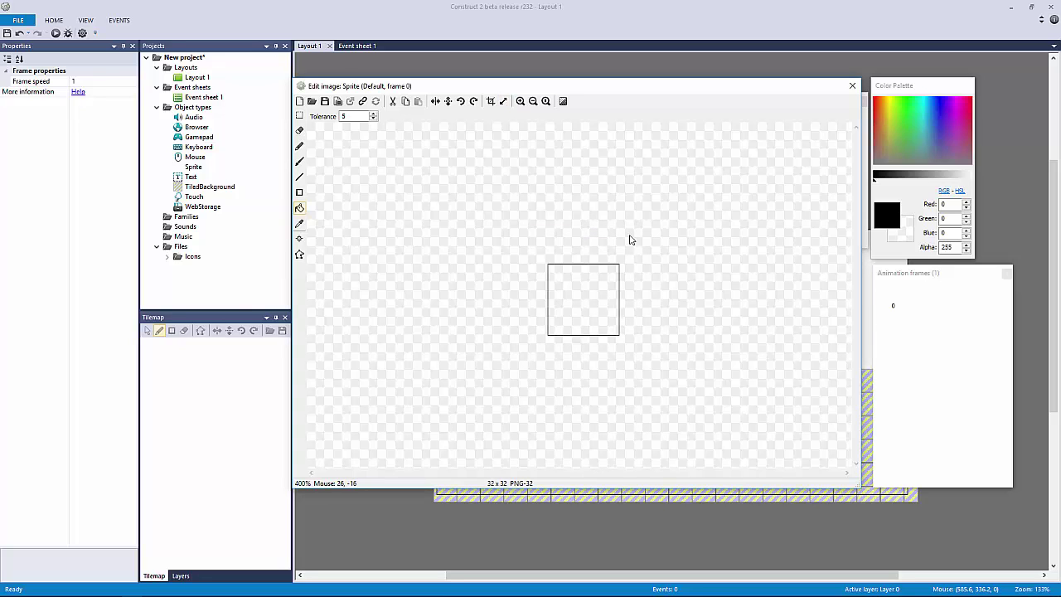
{"action": "left_click", "coordinate": [624, 262]}
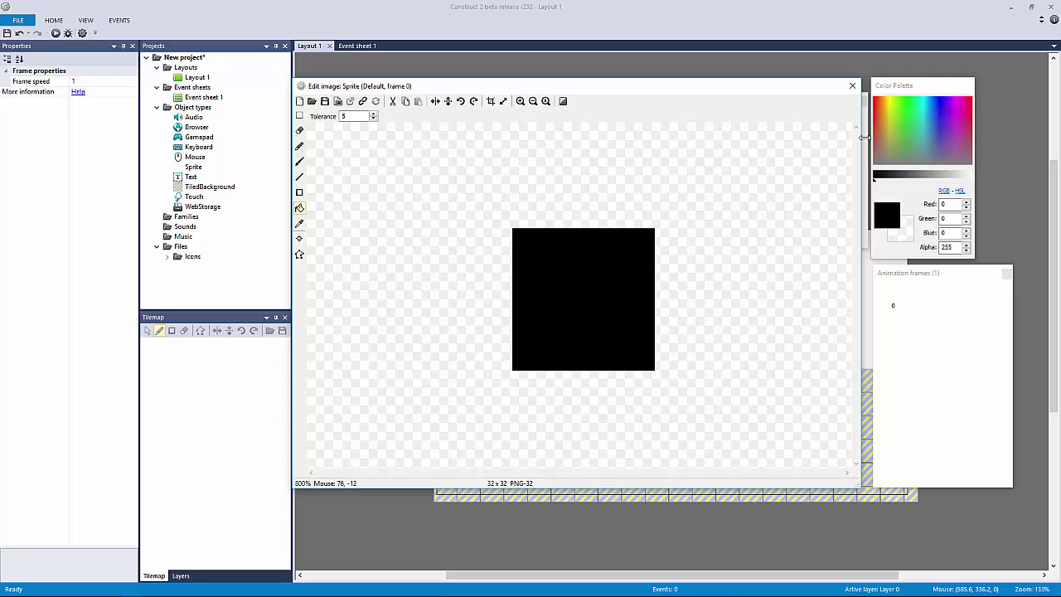
{"action": "left_click", "coordinate": [852, 86]}
{"action": "left_click_drag", "start_coordinate": [527, 299], "coordinate": [594, 355]}
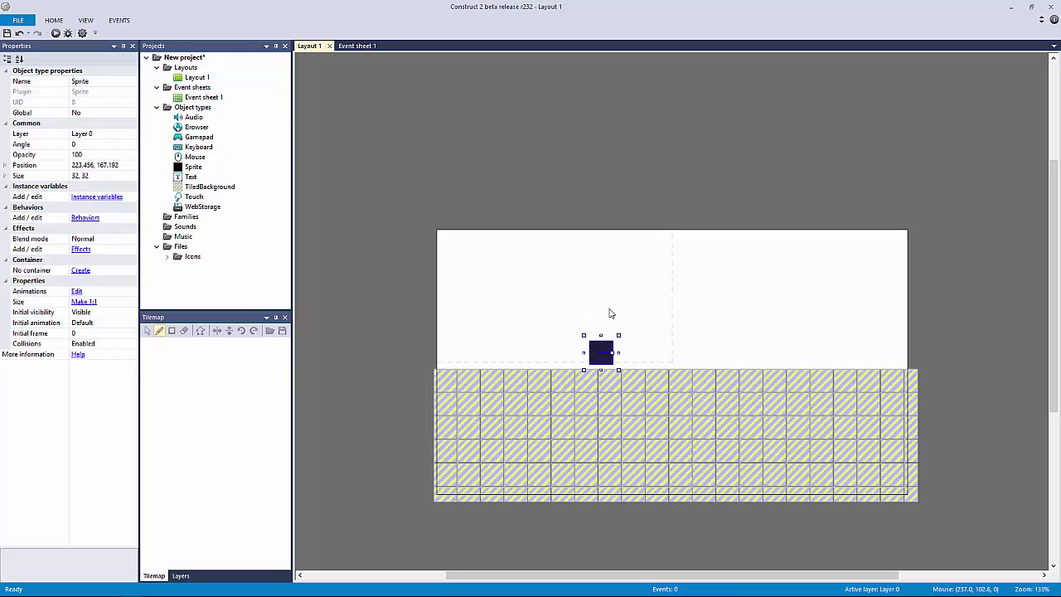
Narrow the tiled background slightly from its right edge to a width of about 654.
{"action": "left_click", "coordinate": [597, 417]}
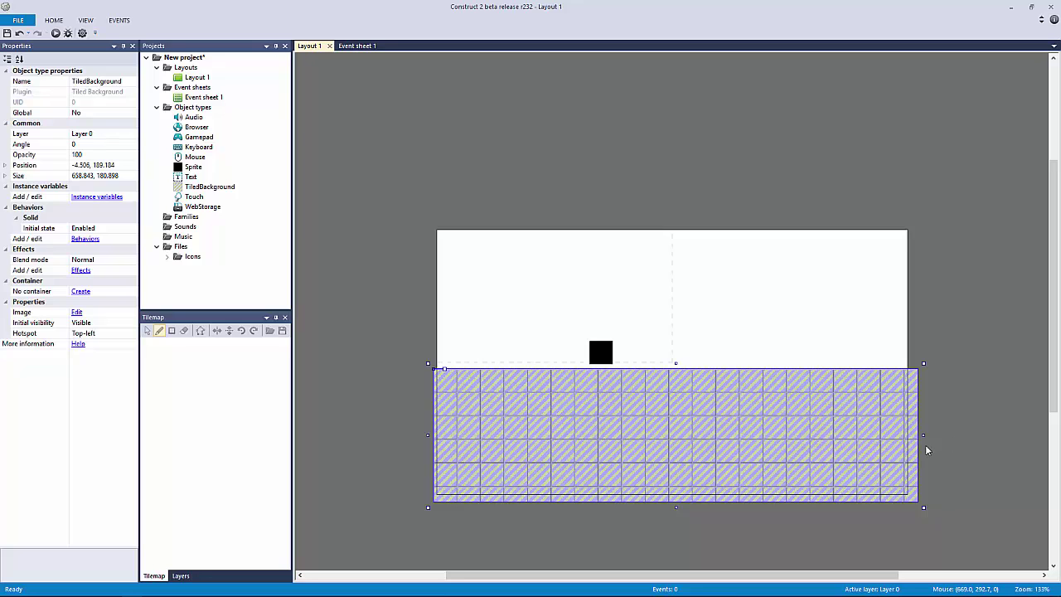
{"action": "mouse_move", "coordinate": [924, 434]}
{"action": "left_mouse_down"}
{"action": "mouse_move", "coordinate": [573, 434]}
{"action": "mouse_move", "coordinate": [940, 434]}
{"action": "mouse_move", "coordinate": [919, 441]}
{"action": "left_mouse_up"}
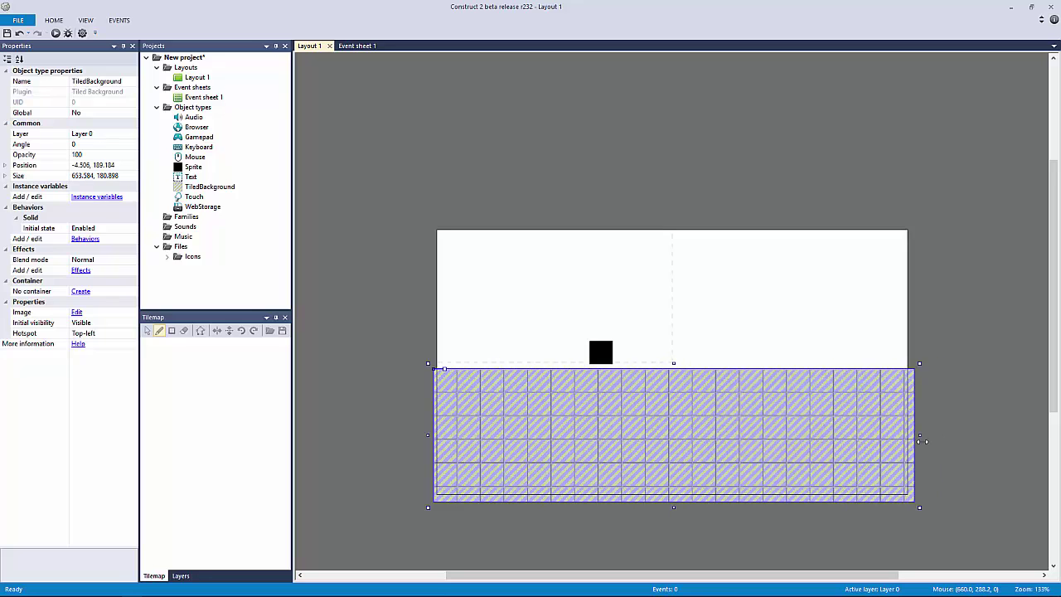
{"action": "left_click", "coordinate": [821, 312]}
Rename the black square sprite as obj_player.
{"action": "left_click", "coordinate": [608, 355]}
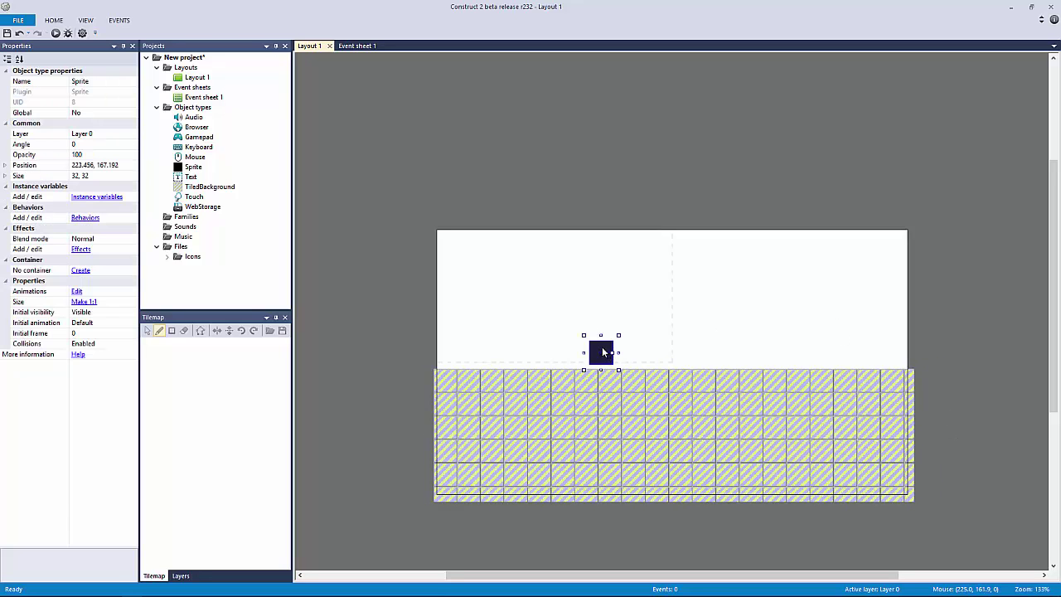
{"action": "left_click", "coordinate": [116, 84]}
{"action": "type", "text": "obj"}
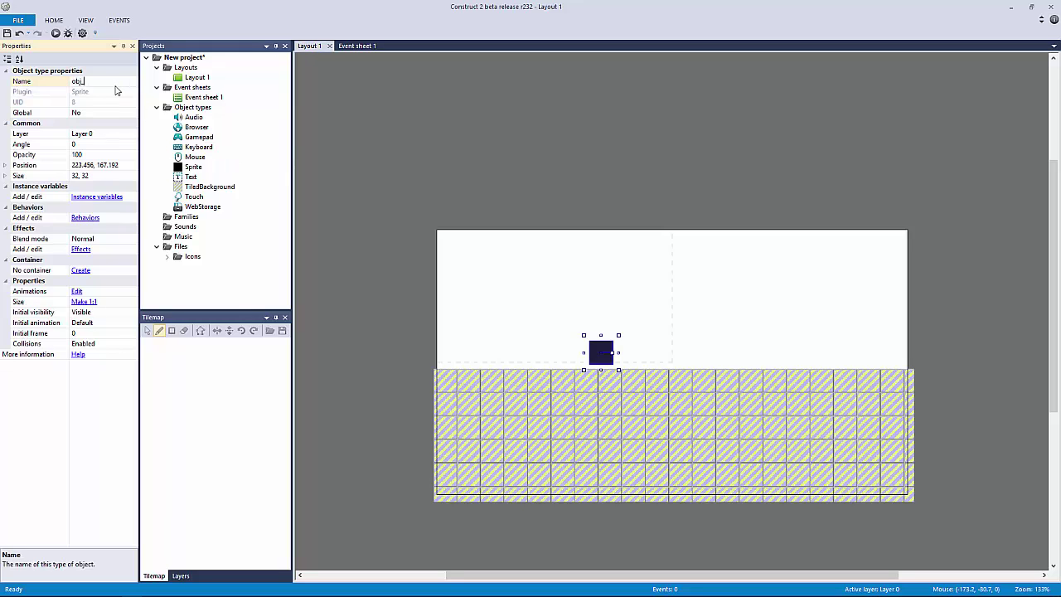
{"action": "type", "text": "_player"}
{"action": "key", "text": "Return"}
{"action": "left_click", "coordinate": [545, 235]}
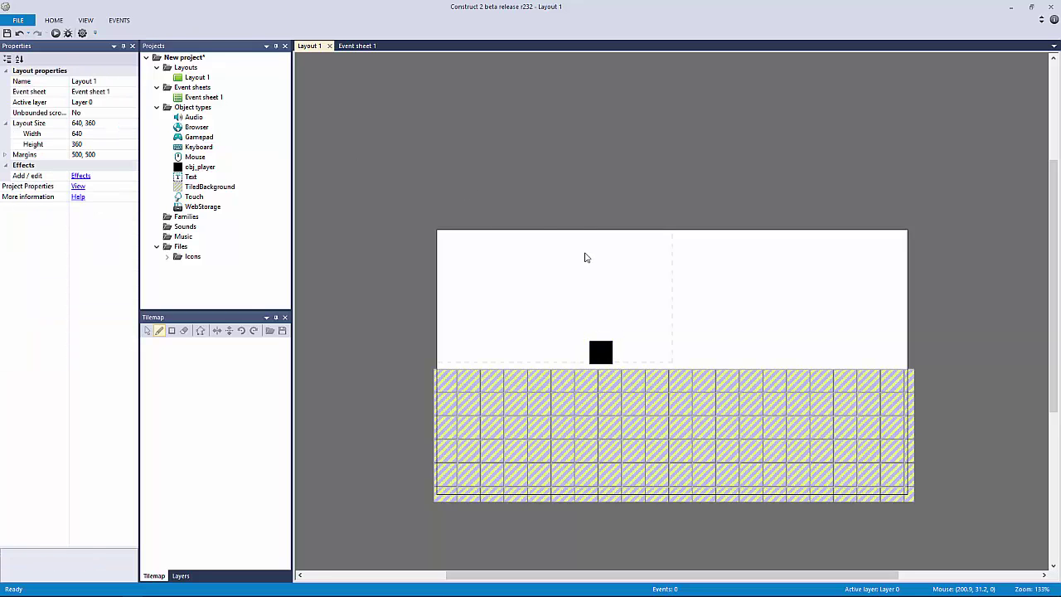
Add the Platform behavior to obj_player, enlarging its behaviors list in the layout view and closing it when done.
{"action": "left_click", "coordinate": [600, 351]}
{"action": "left_click", "coordinate": [476, 329]}
{"action": "left_click", "coordinate": [592, 351]}
{"action": "left_click", "coordinate": [85, 218]}
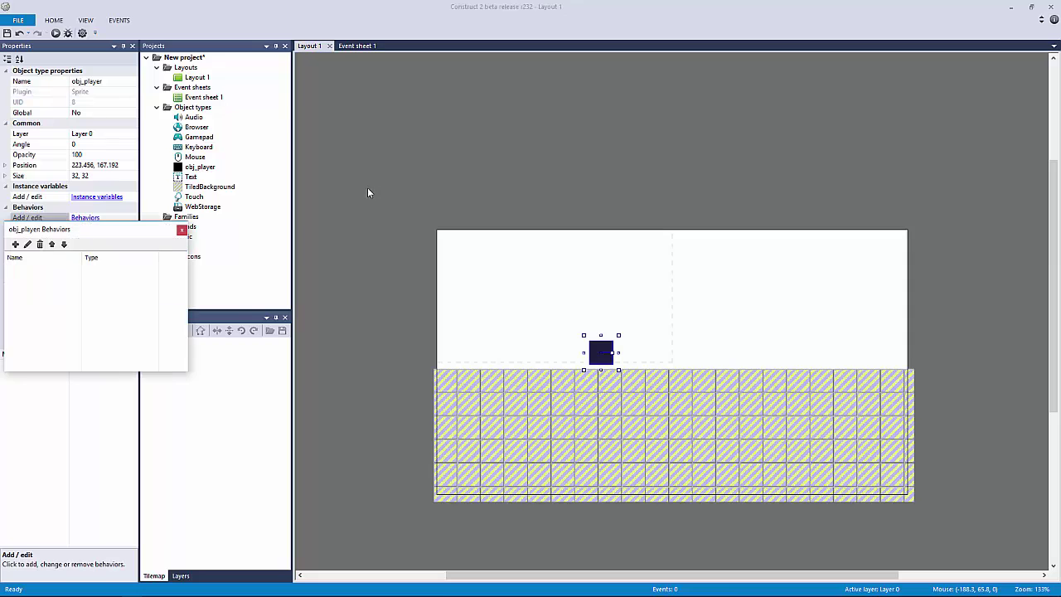
{"action": "left_click_drag", "start_coordinate": [132, 238], "coordinate": [423, 72]}
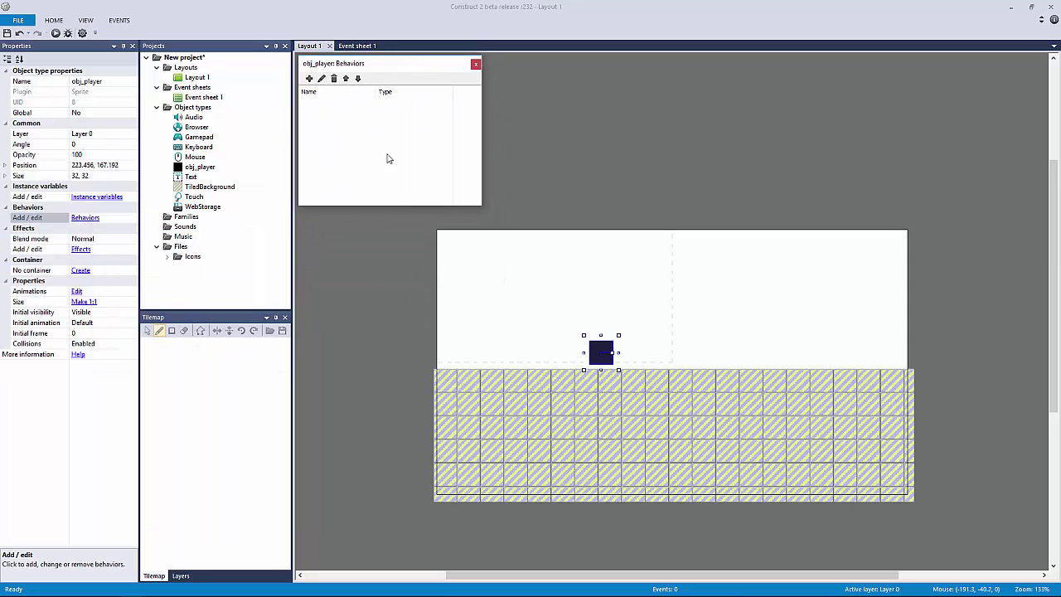
{"action": "left_click_drag", "start_coordinate": [391, 204], "coordinate": [368, 560]}
{"action": "left_click", "coordinate": [309, 78]}
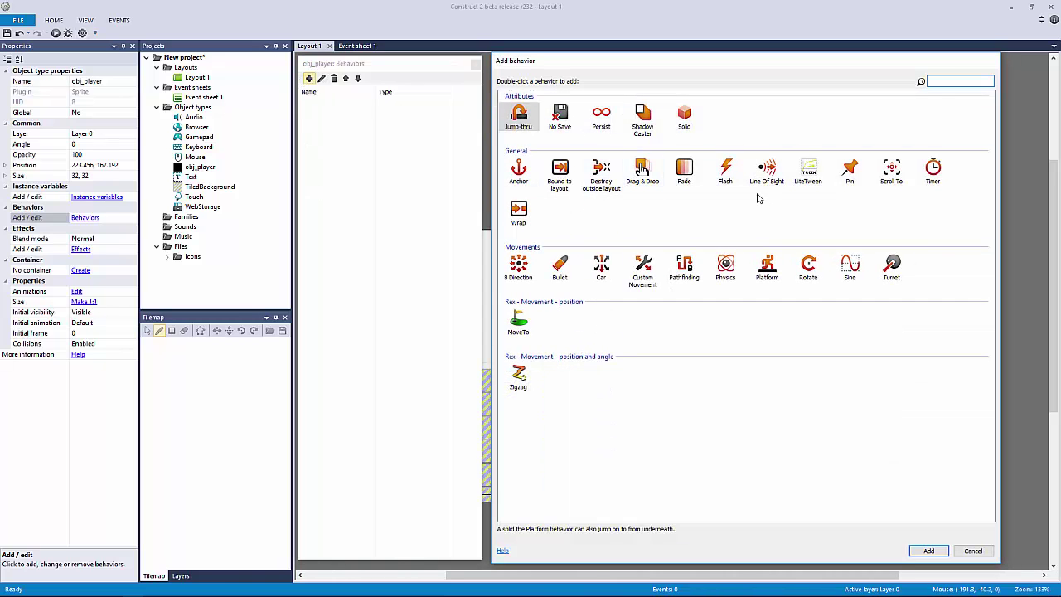
{"action": "double_click", "coordinate": [766, 267]}
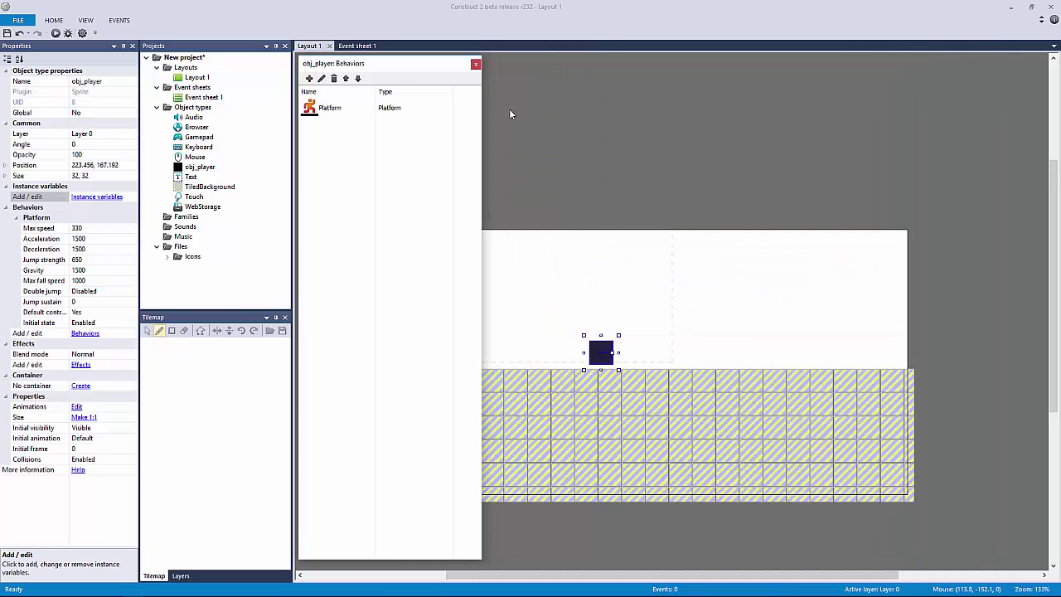
{"action": "left_click", "coordinate": [476, 64]}
{"action": "left_click", "coordinate": [461, 100]}
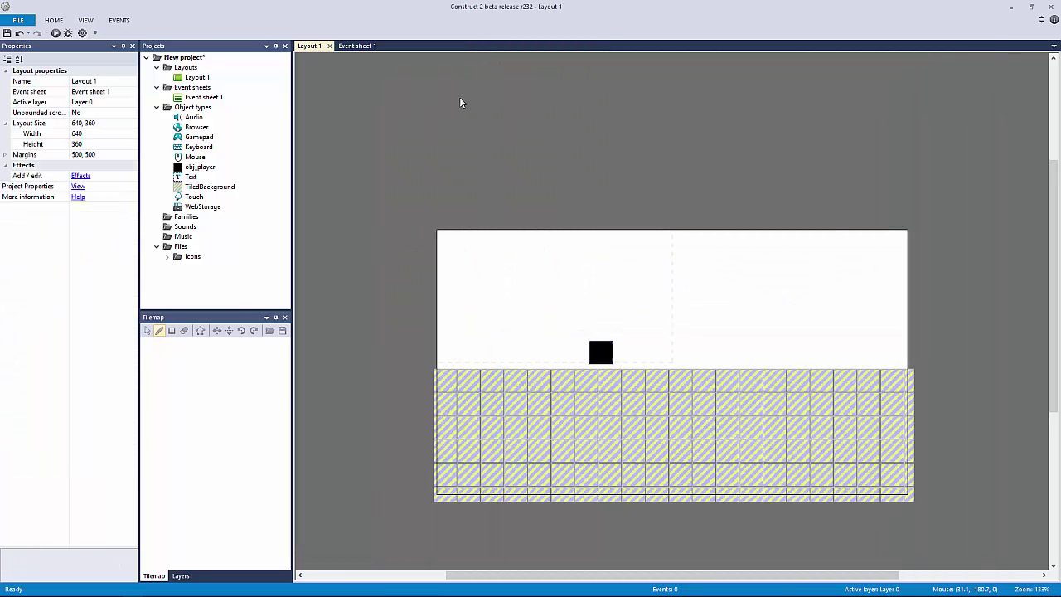
Review obj_player's Platform settings and the project properties without changing anything.
{"action": "left_click", "coordinate": [601, 352]}
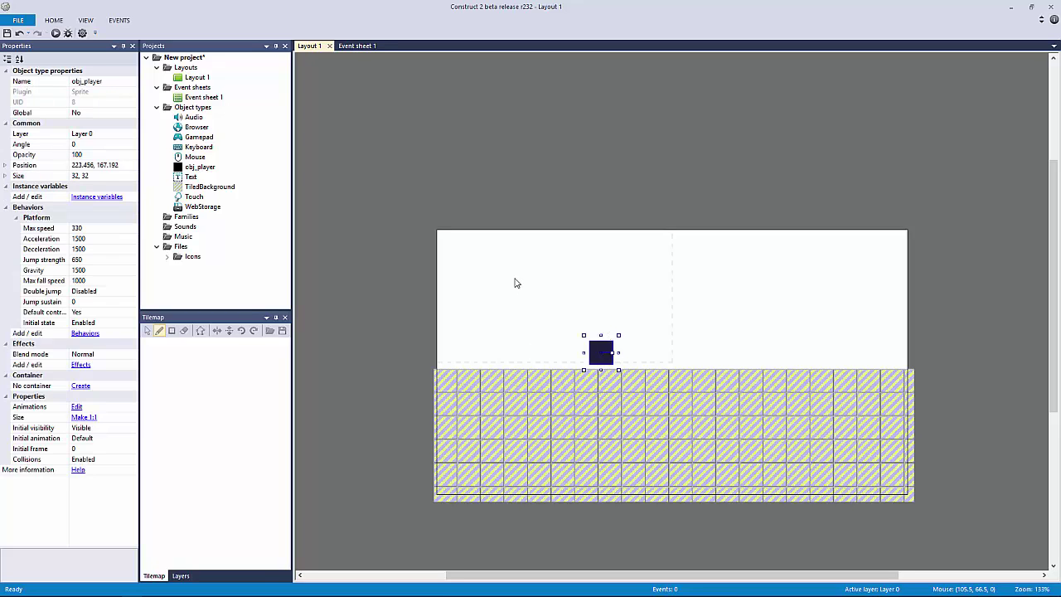
{"action": "left_click", "coordinate": [406, 330]}
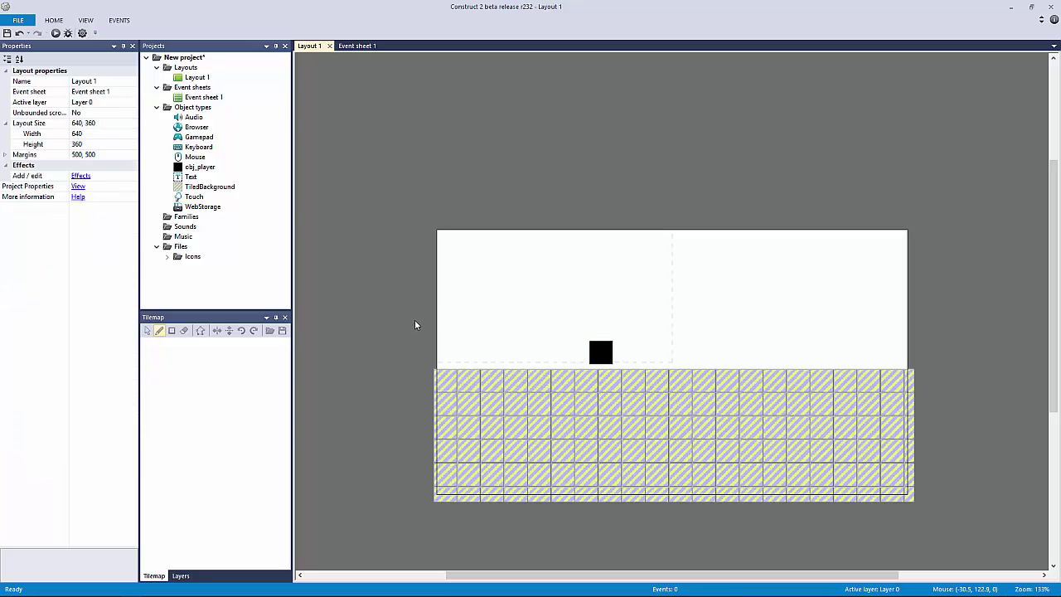
{"action": "left_click", "coordinate": [79, 187]}
{"action": "left_click", "coordinate": [431, 234]}
Run a preview of the layout and enlarge the preview window over the layout view.
{"action": "left_click", "coordinate": [56, 36]}
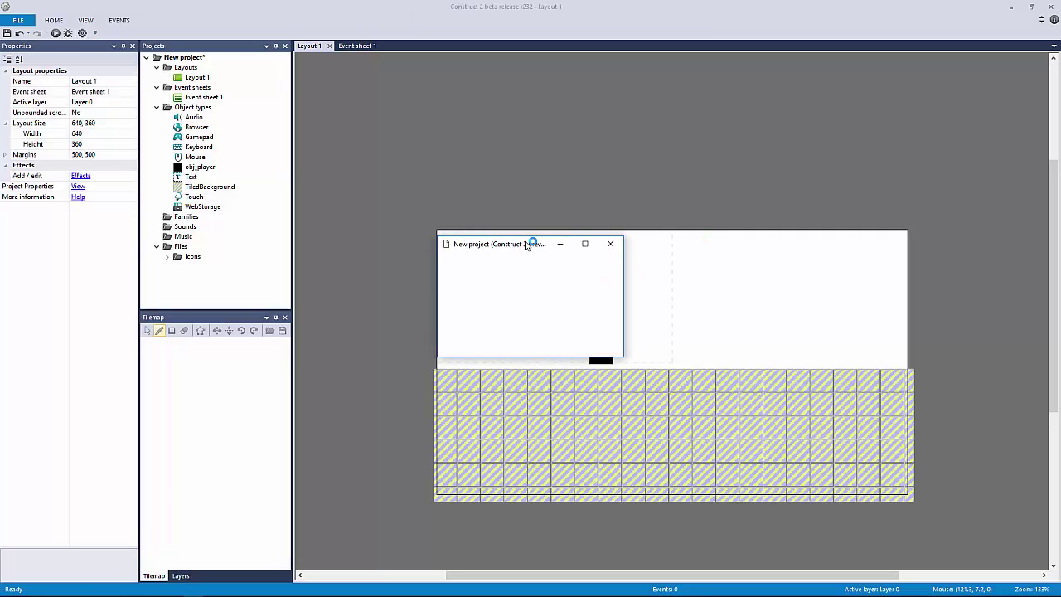
{"action": "left_click_drag", "start_coordinate": [509, 248], "coordinate": [438, 152]}
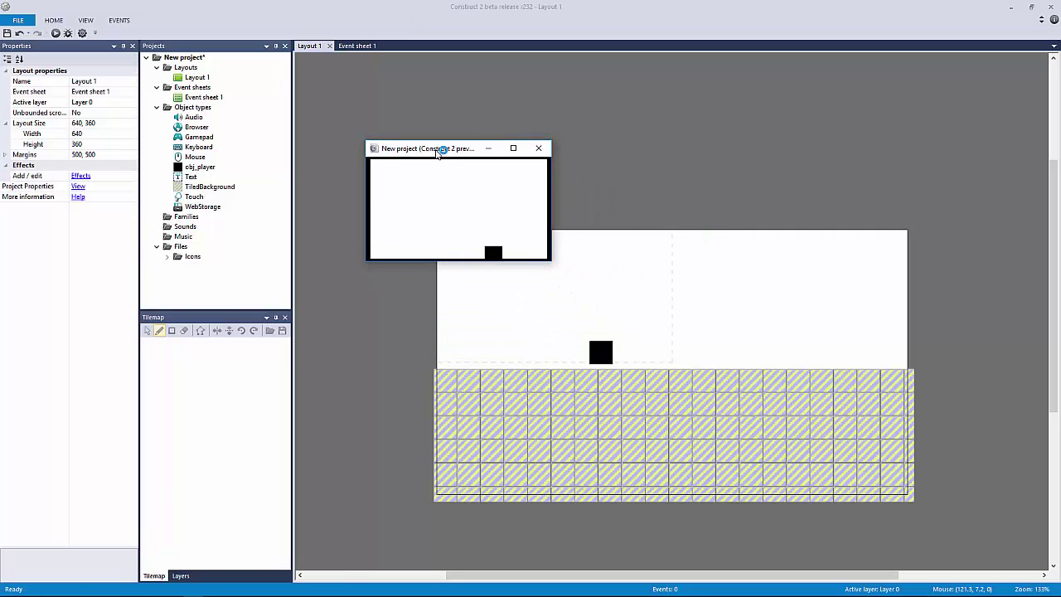
{"action": "left_click_drag", "start_coordinate": [550, 260], "coordinate": [773, 460]}
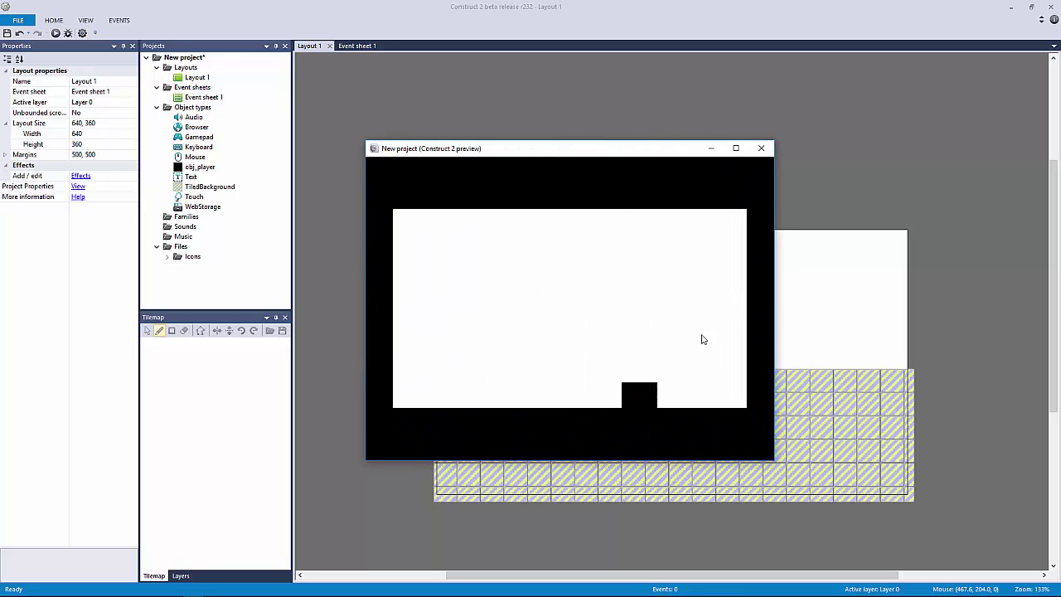
Test the player's left and right movement and jumping in the preview, and close the preview window.
{"action": "key", "text": "Left"}
{"action": "key", "text": "Right"}
{"action": "key", "text": "Left"}
{"action": "key", "text": "Right"}
{"action": "key", "text": "Left"}
{"action": "key", "text": "Up"}
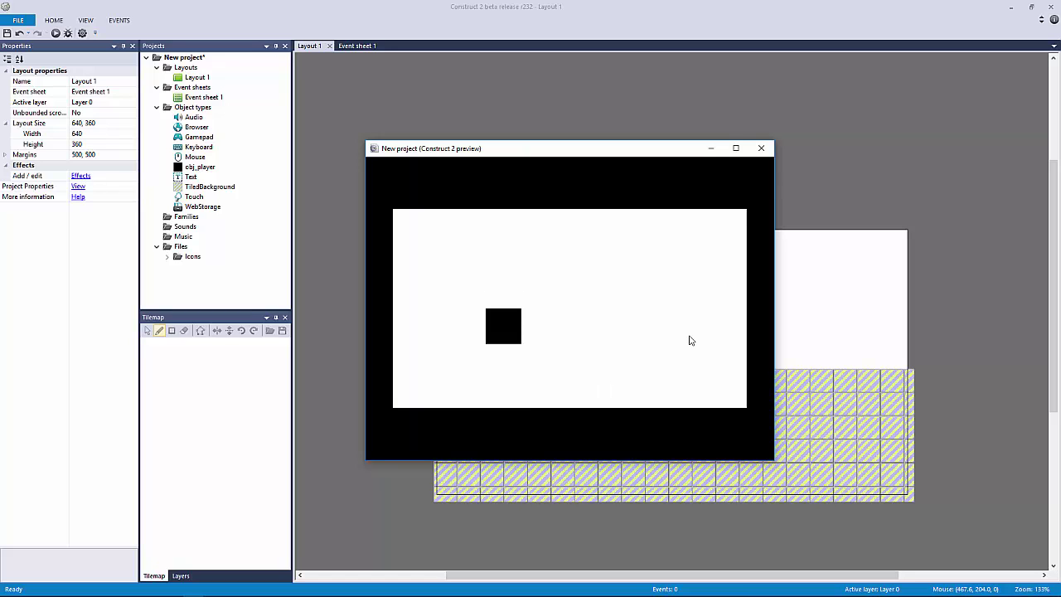
{"action": "key", "text": "Right"}
{"action": "key", "text": "Up"}
{"action": "key", "text": "Left"}
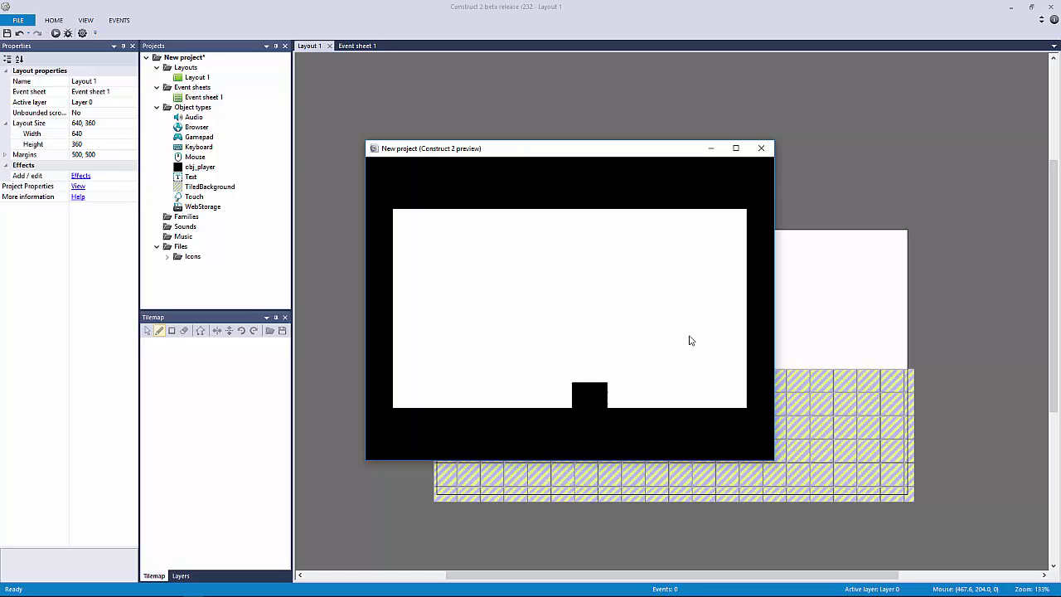
{"action": "key", "text": "Up"}
{"action": "key", "text": "Right"}
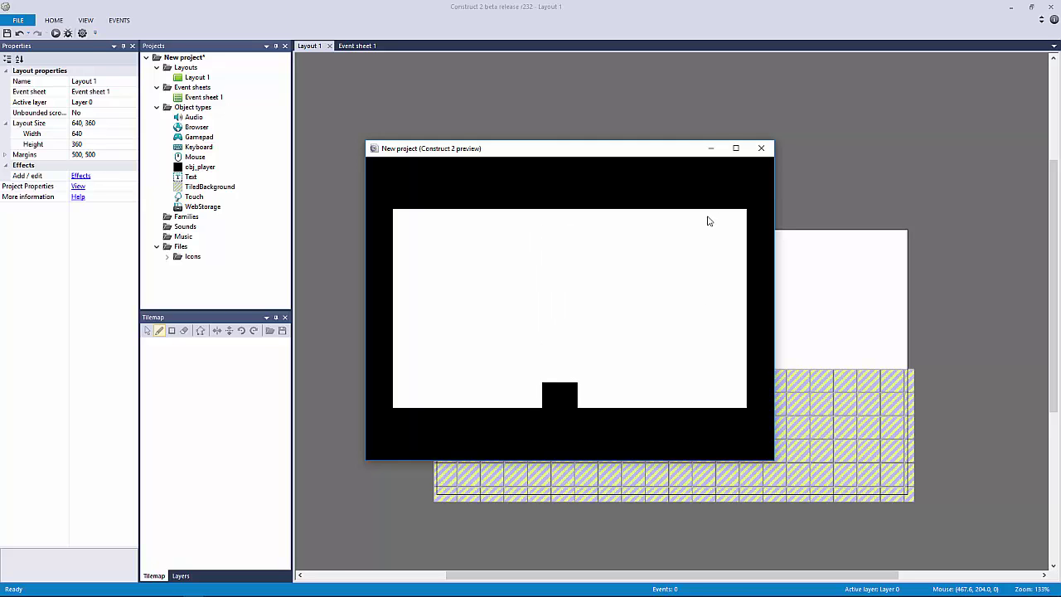
{"action": "left_click", "coordinate": [761, 147]}
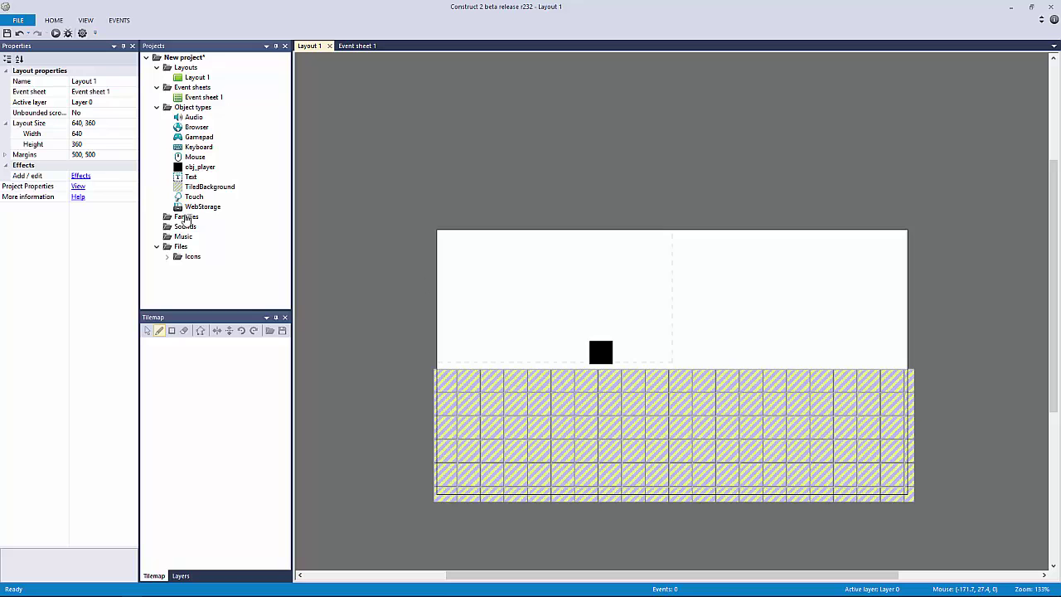
Move the tiled background above the layout area and obj_player outside its upper-left corner, leaving the layout empty.
{"action": "left_click_drag", "start_coordinate": [488, 422], "coordinate": [514, 113]}
{"action": "left_click_drag", "start_coordinate": [599, 344], "coordinate": [412, 156]}
{"action": "left_click", "coordinate": [445, 253]}
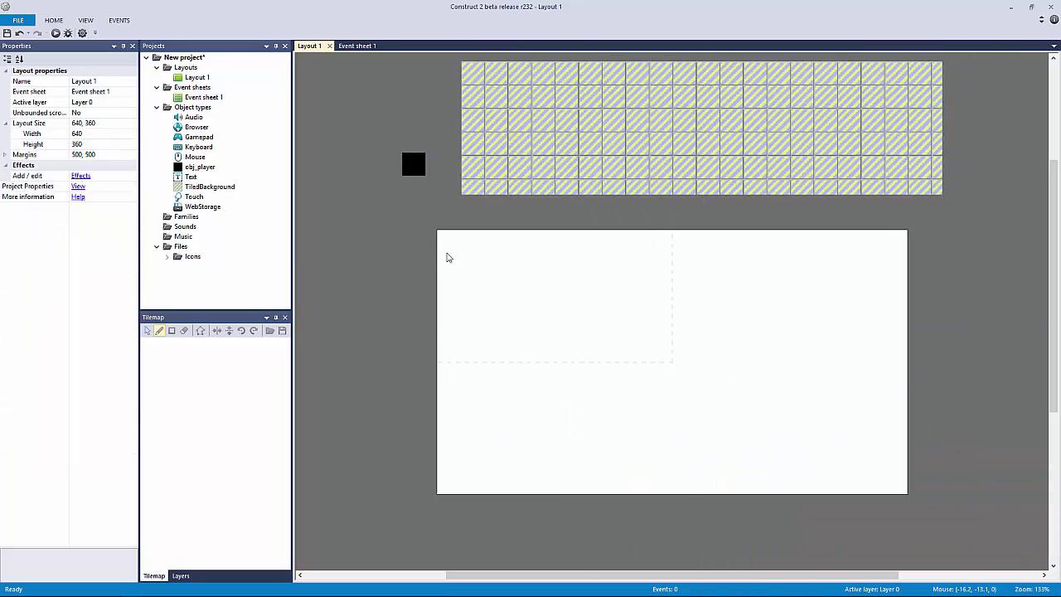
{"action": "mouse_move", "coordinate": [425, 220]}
{"action": "left_mouse_down"}
{"action": "mouse_move", "coordinate": [920, 521]}
{"action": "mouse_move", "coordinate": [922, 470]}
{"action": "left_mouse_up"}
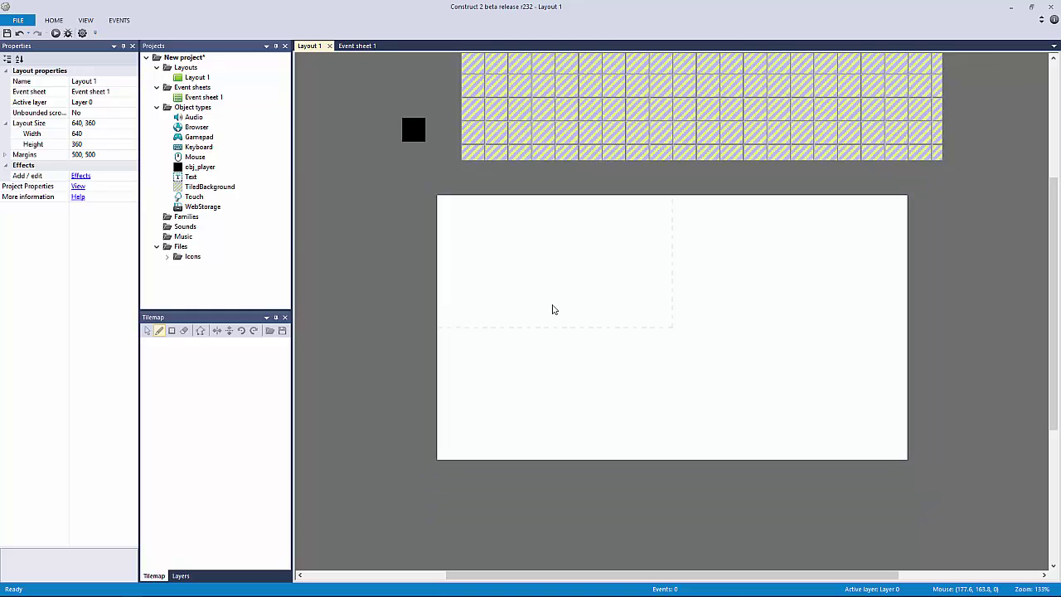
{"action": "left_click_drag", "start_coordinate": [437, 197], "coordinate": [678, 334]}
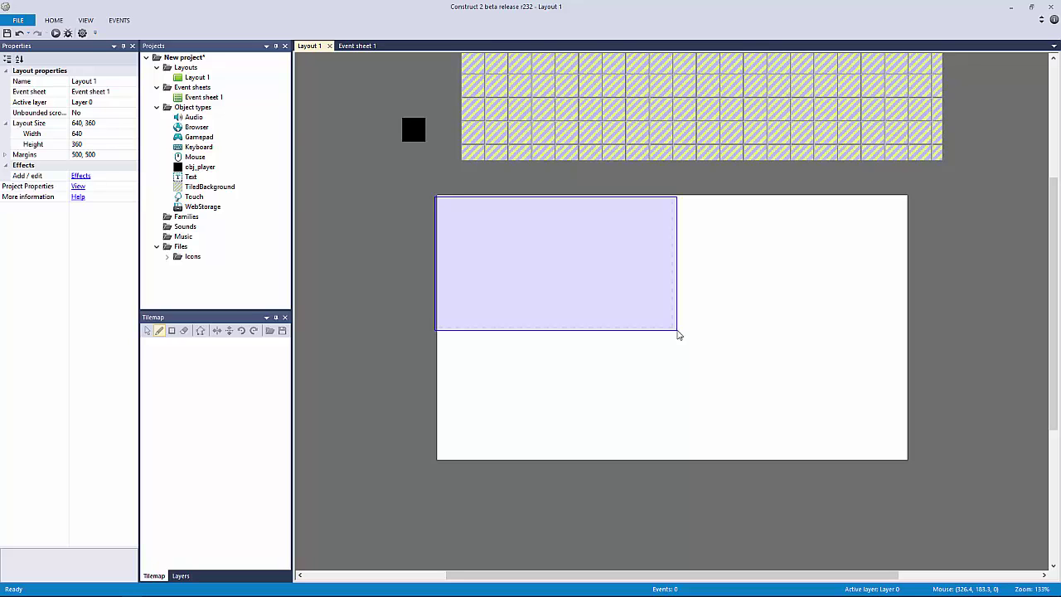
{"action": "left_click_drag", "start_coordinate": [678, 330], "coordinate": [435, 199]}
Move the tiled background over the lower half of the layout and place obj_player on top of it.
{"action": "left_click_drag", "start_coordinate": [512, 123], "coordinate": [489, 422]}
{"action": "left_click", "coordinate": [456, 315]}
{"action": "left_click_drag", "start_coordinate": [504, 342], "coordinate": [502, 349]}
{"action": "left_click", "coordinate": [436, 311]}
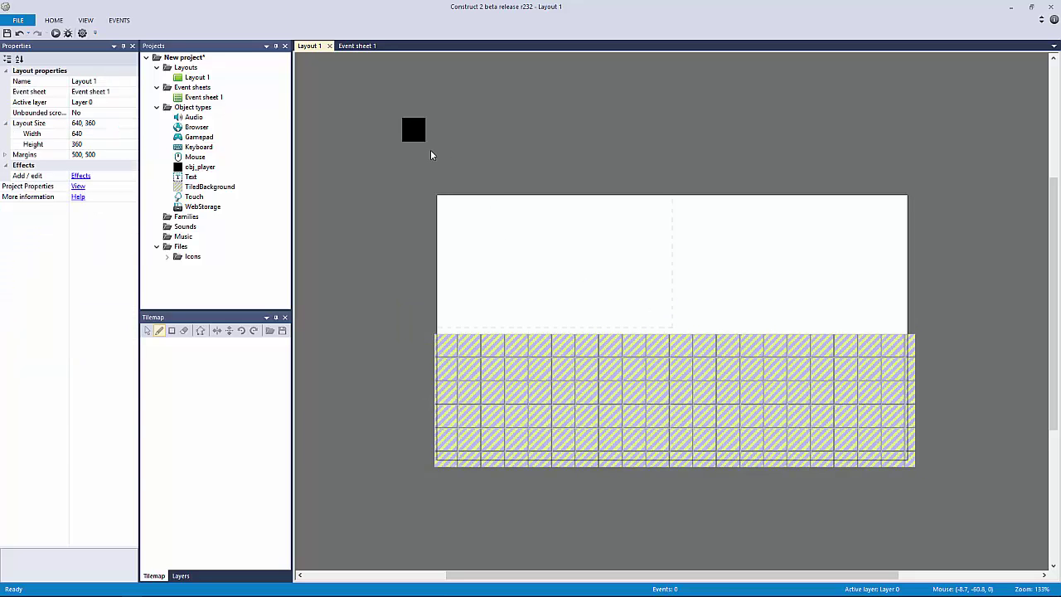
{"action": "left_click_drag", "start_coordinate": [413, 131], "coordinate": [613, 319]}
{"action": "left_click", "coordinate": [700, 320]}
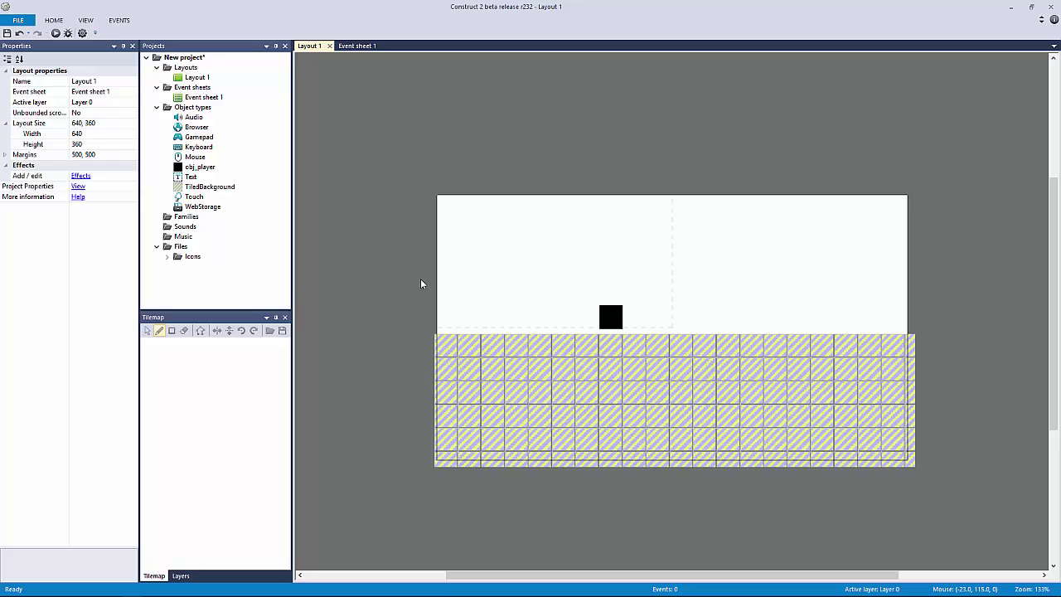
Add the Scroll To behavior to obj_player and close its behaviors list.
{"action": "left_click", "coordinate": [619, 326]}
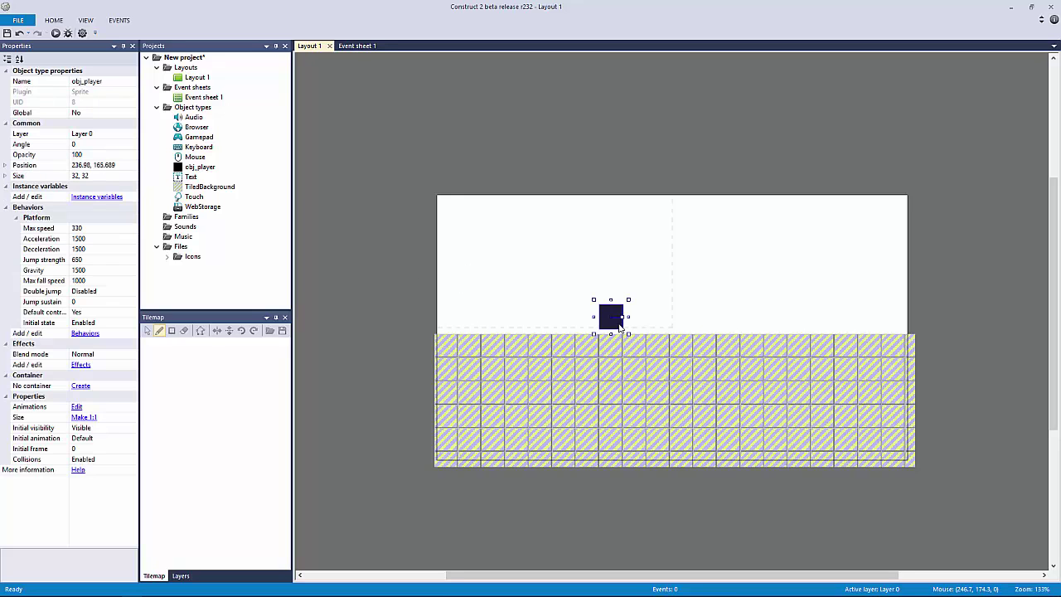
{"action": "left_click", "coordinate": [85, 332]}
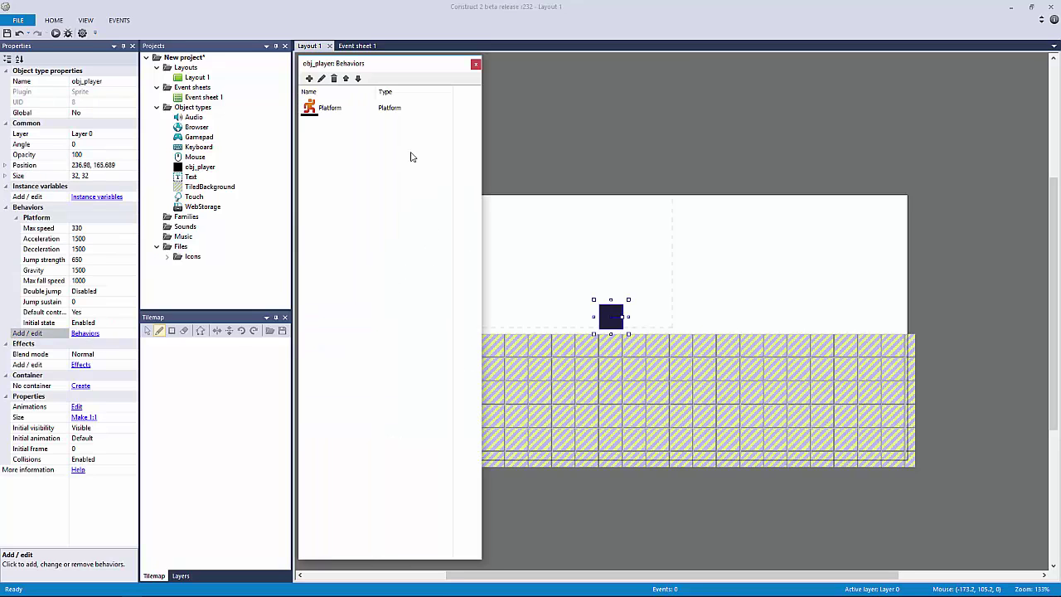
{"action": "left_click", "coordinate": [310, 78]}
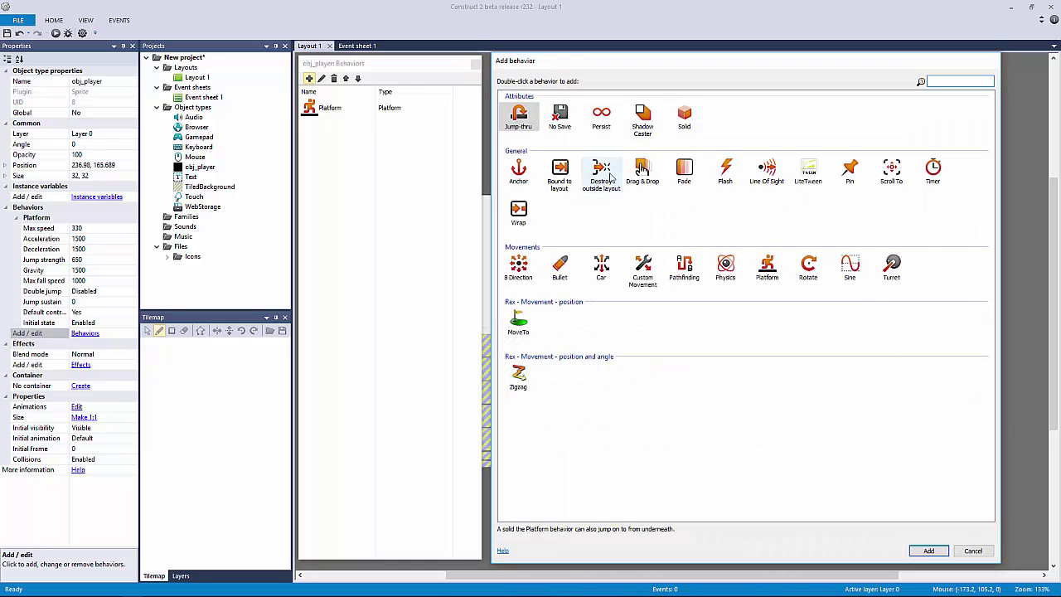
{"action": "left_click", "coordinate": [892, 170]}
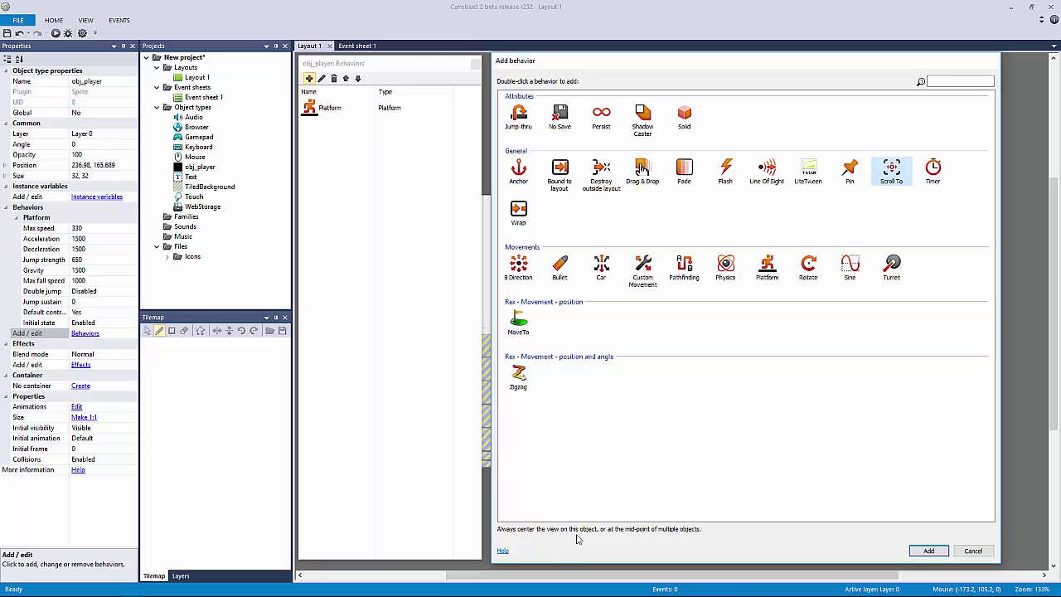
{"action": "double_click", "coordinate": [890, 171]}
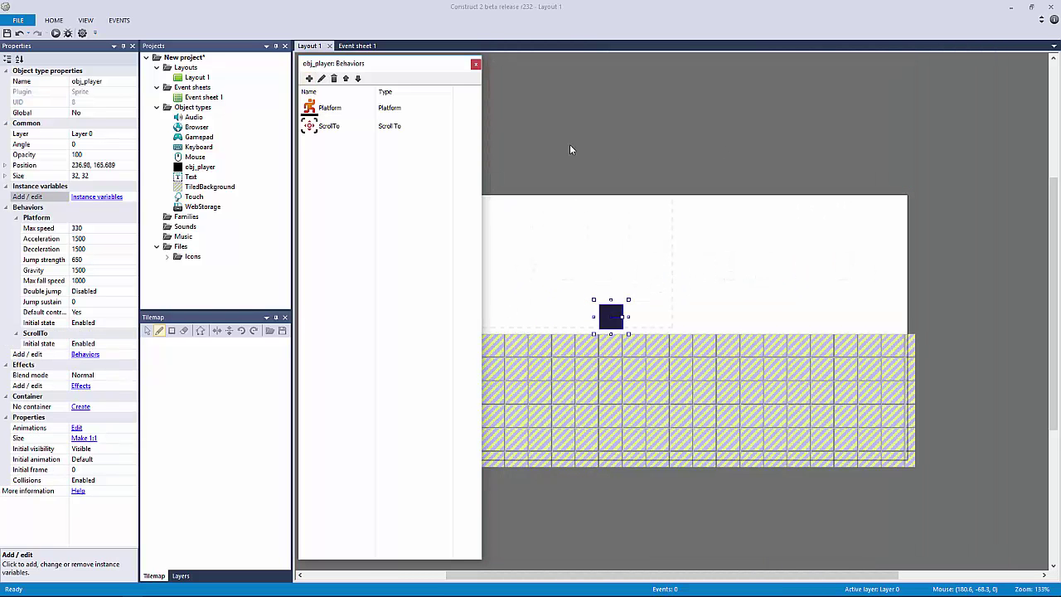
{"action": "left_click", "coordinate": [475, 64]}
{"action": "left_click", "coordinate": [491, 111]}
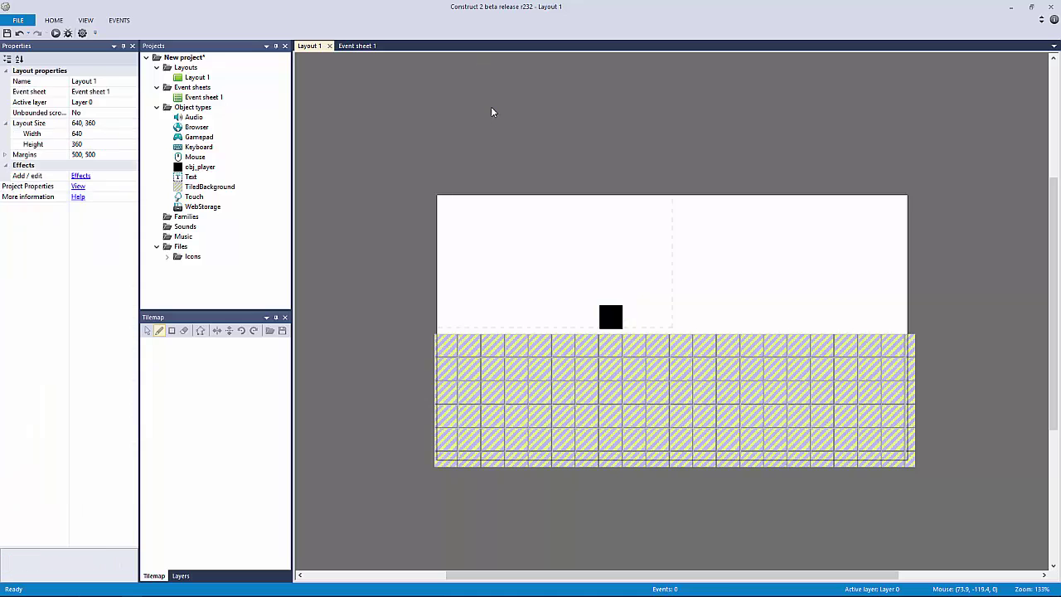
Set obj_player's Platform max speed to 150 and its jump strength to 450.
{"action": "left_click", "coordinate": [611, 316]}
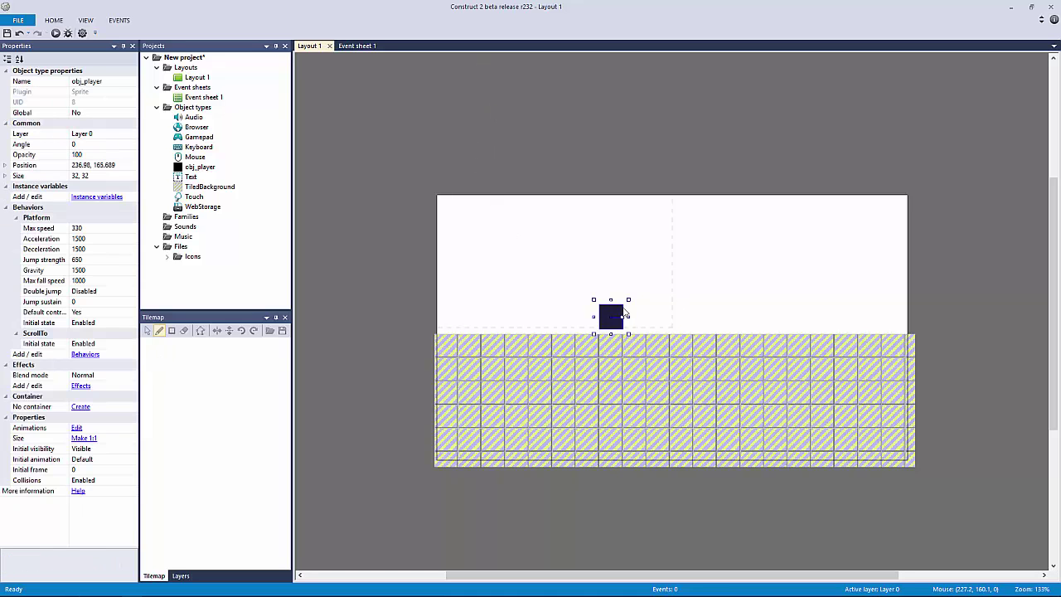
{"action": "left_click", "coordinate": [534, 217]}
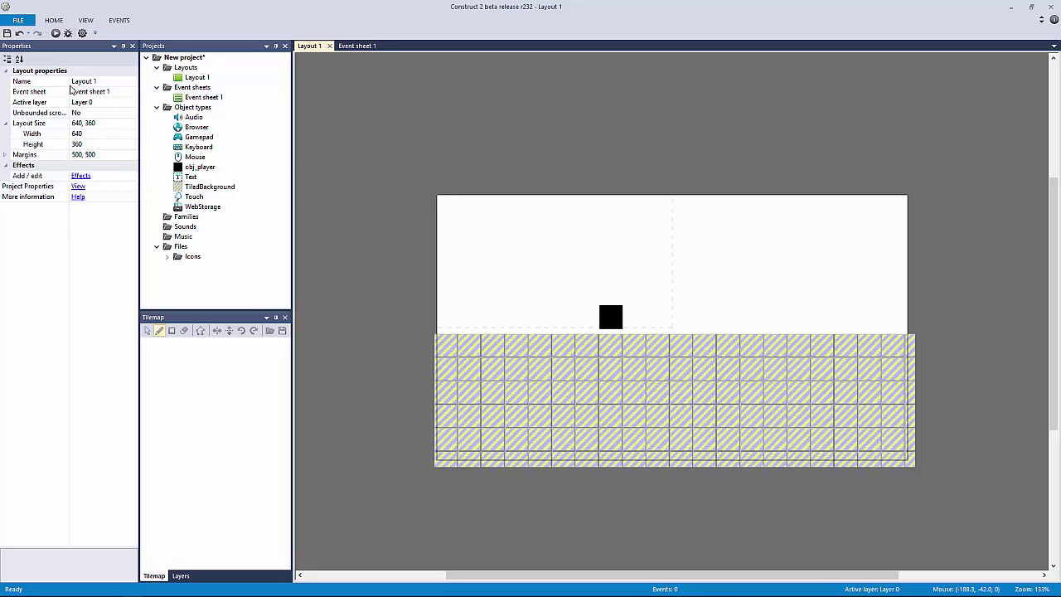
{"action": "left_click", "coordinate": [608, 320]}
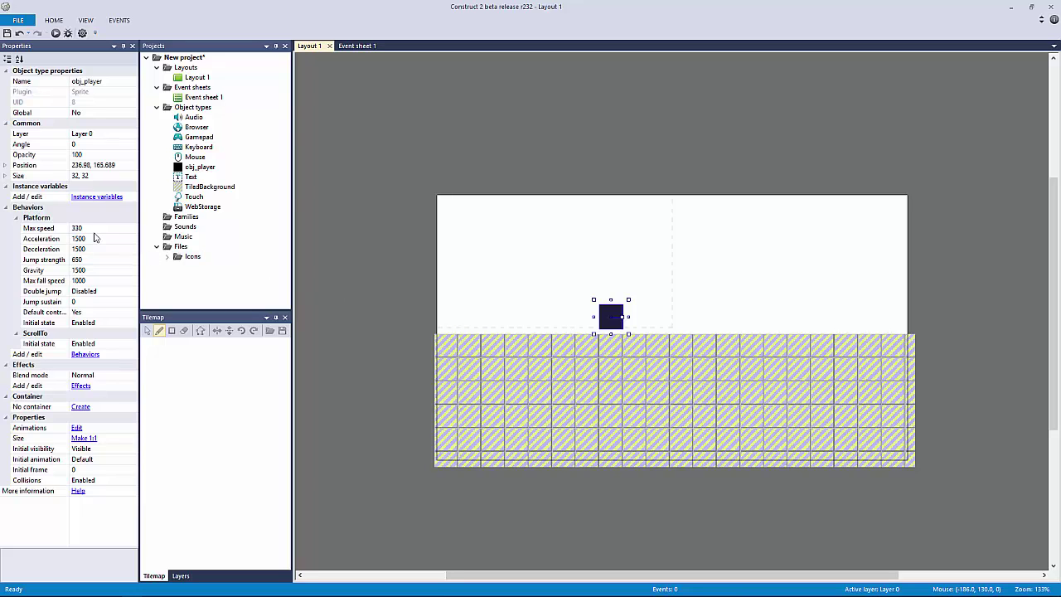
{"action": "left_click", "coordinate": [37, 219]}
{"action": "left_click", "coordinate": [46, 335]}
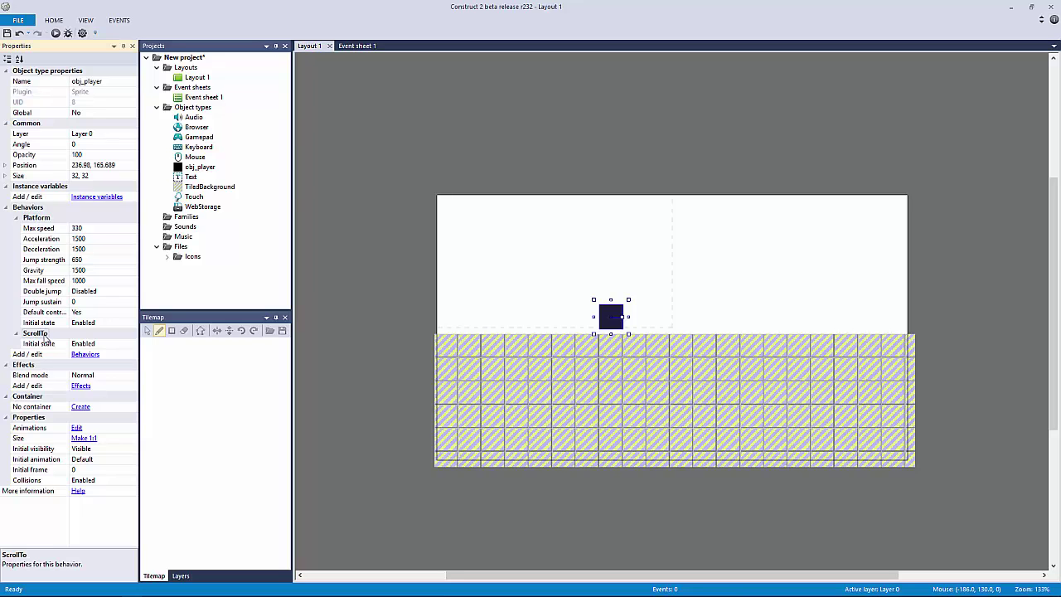
{"action": "left_click", "coordinate": [38, 218]}
{"action": "left_click", "coordinate": [101, 230]}
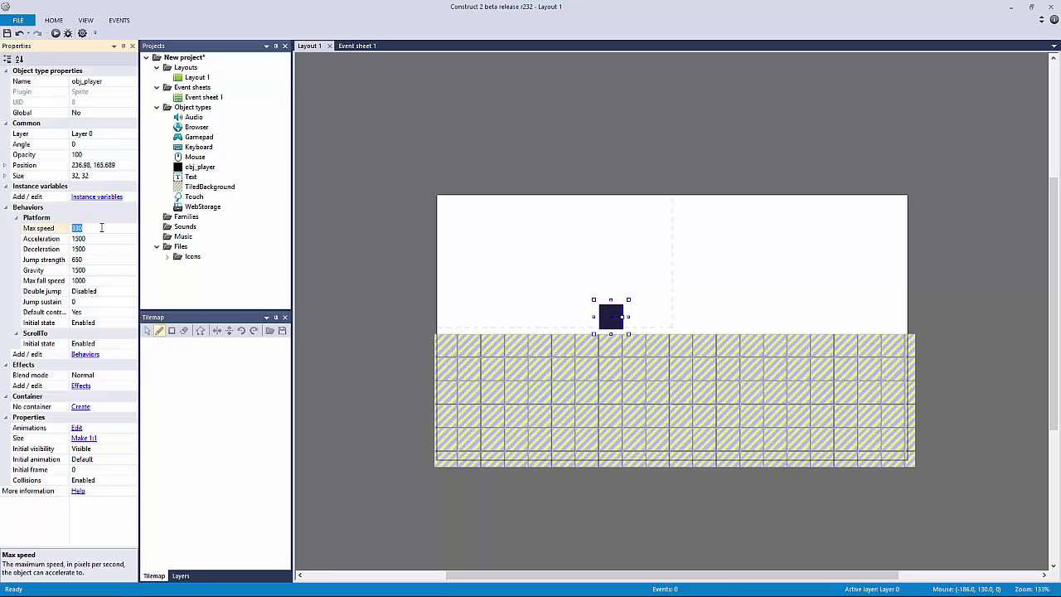
{"action": "key", "text": "Tab"}
{"action": "key", "text": "Tab"}
{"action": "key", "text": "Tab"}
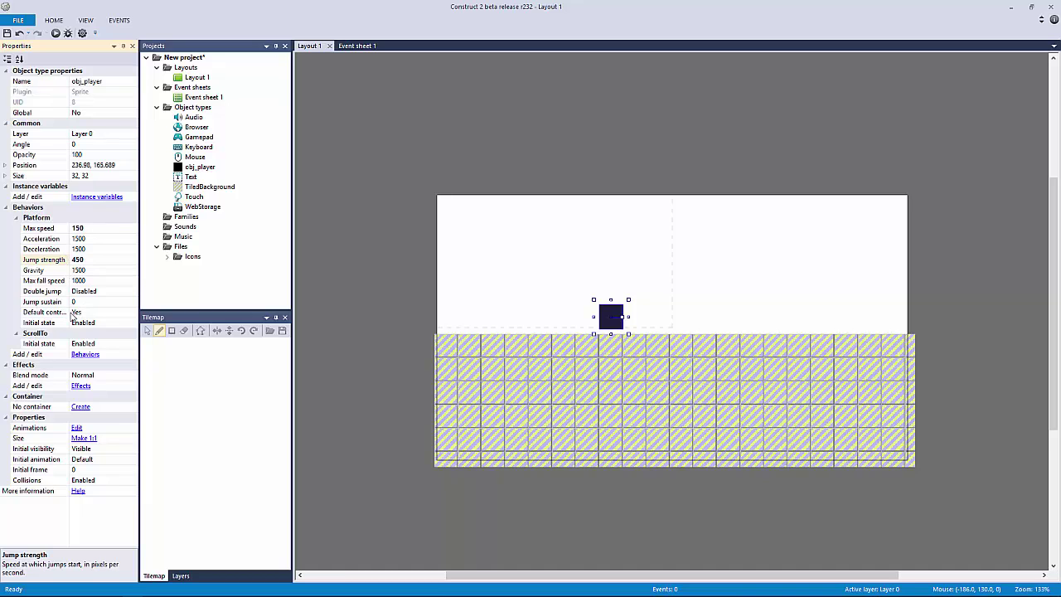
Widen the properties area so the full property names fit, and reselect obj_player.
{"action": "left_click_drag", "start_coordinate": [70, 313], "coordinate": [163, 309]}
{"action": "left_click", "coordinate": [147, 307]}
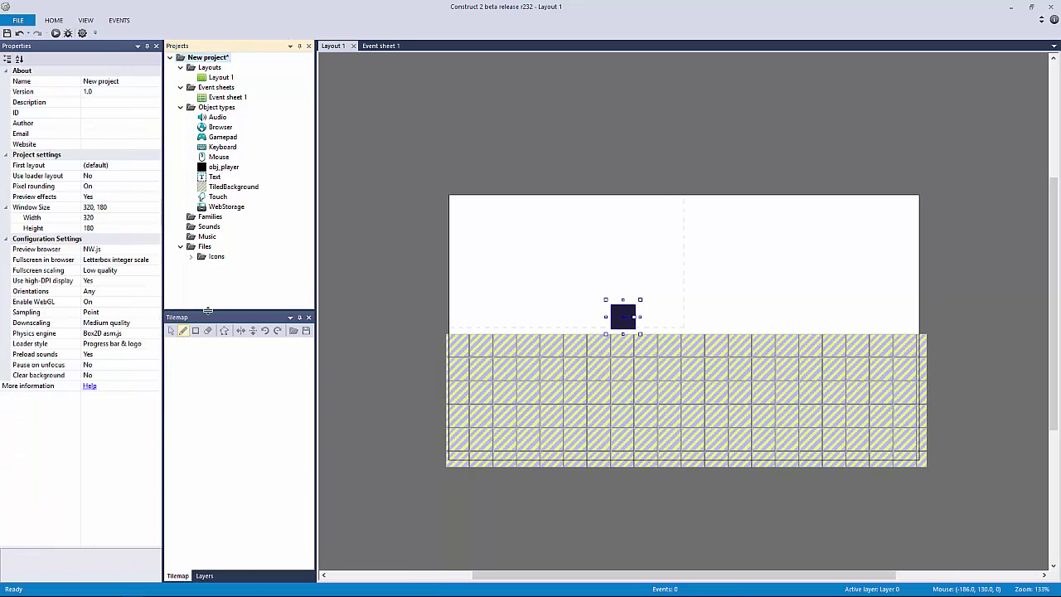
{"action": "left_click", "coordinate": [614, 316]}
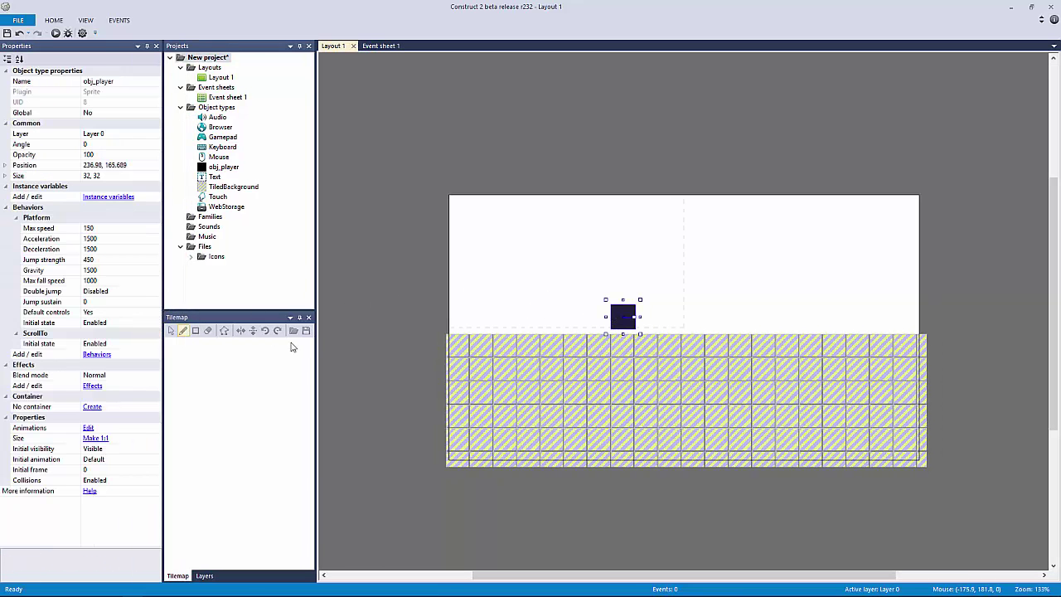
Set obj_player's Platform default controls to No and switch them back to Yes.
{"action": "left_click", "coordinate": [60, 293]}
{"action": "left_click", "coordinate": [50, 313]}
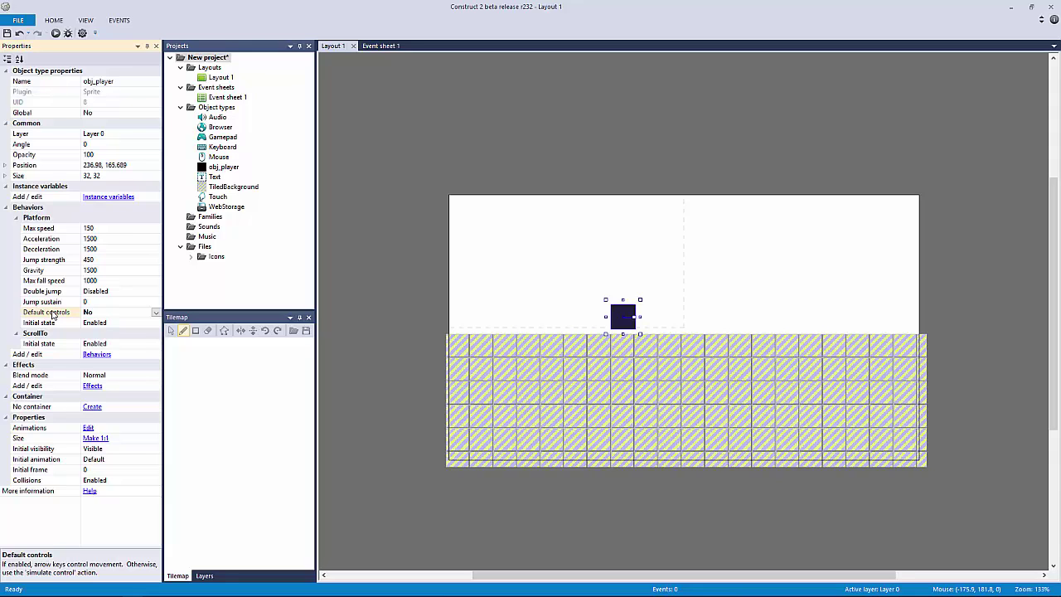
{"action": "double_click", "coordinate": [51, 313]}
{"action": "left_click", "coordinate": [60, 292]}
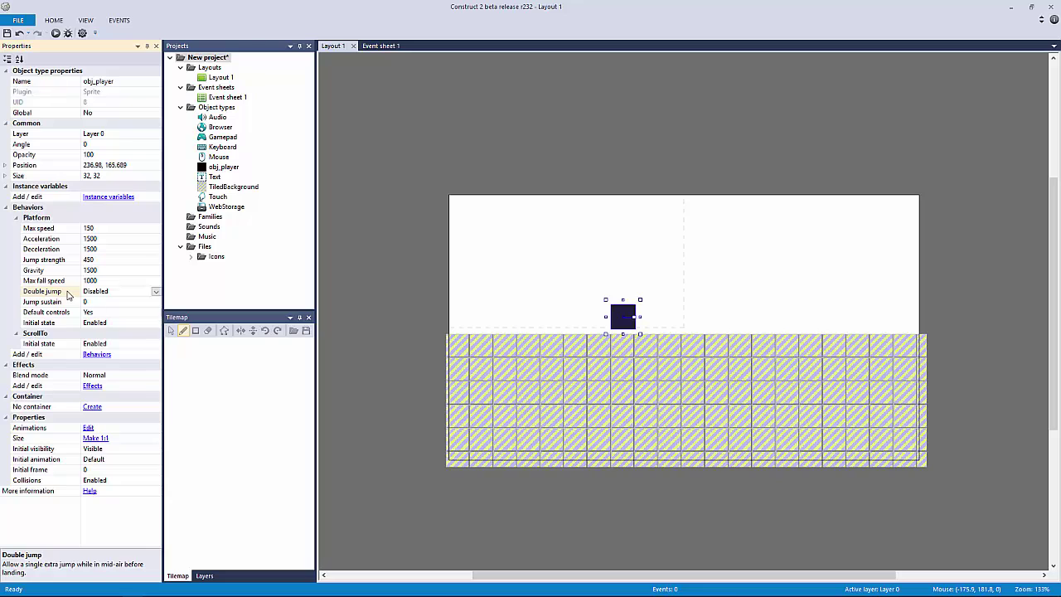
{"action": "left_click", "coordinate": [63, 313]}
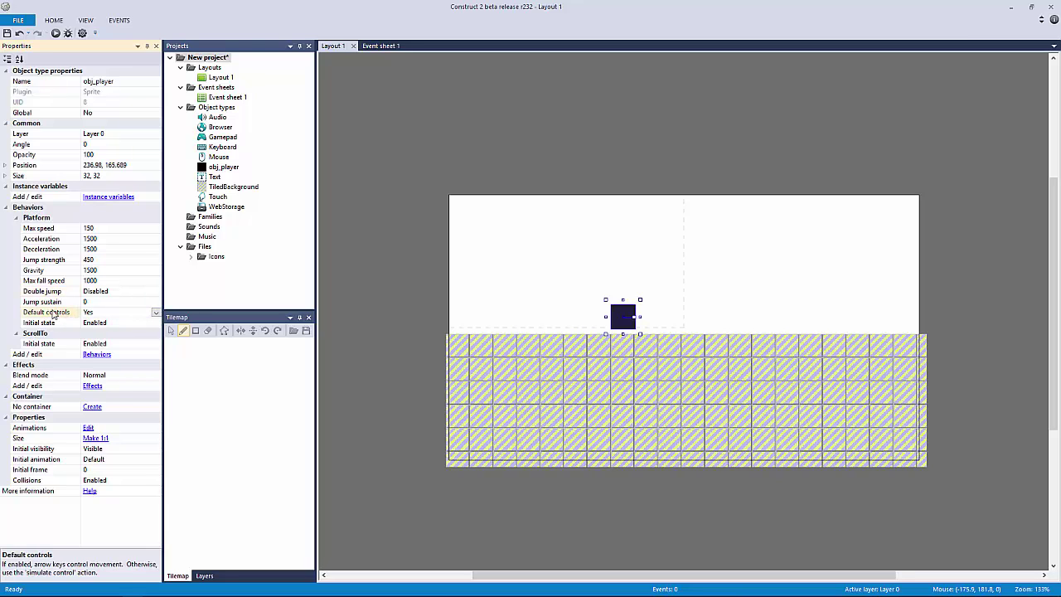
{"action": "left_click", "coordinate": [483, 309]}
{"action": "left_click", "coordinate": [614, 320]}
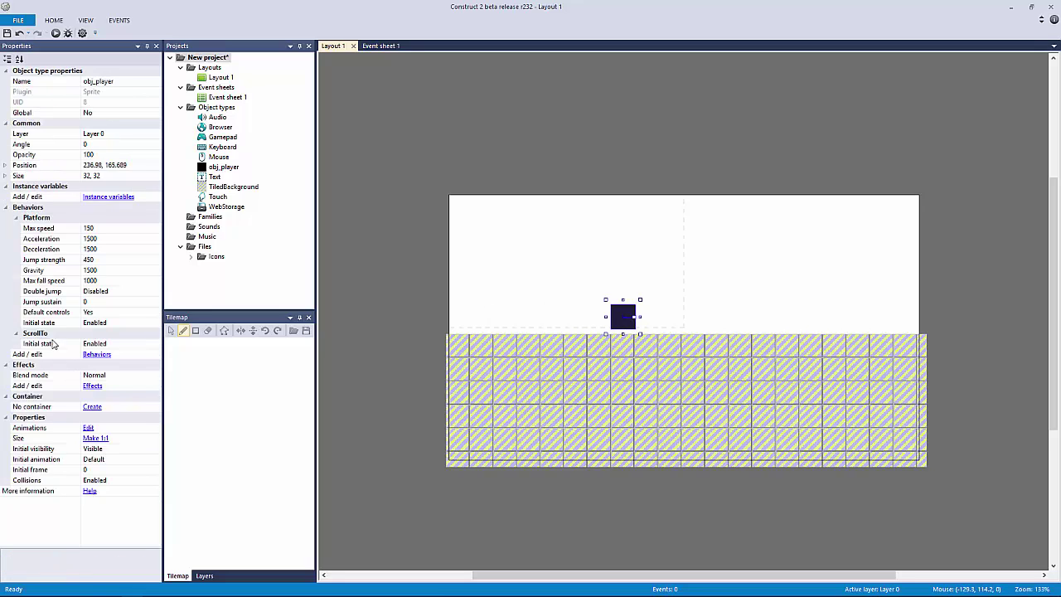
Enable double jump in obj_player's Platform behavior and deselect the sprite.
{"action": "left_click", "coordinate": [461, 285]}
{"action": "left_click", "coordinate": [620, 315]}
{"action": "left_click", "coordinate": [53, 295]}
{"action": "double_click", "coordinate": [54, 294]}
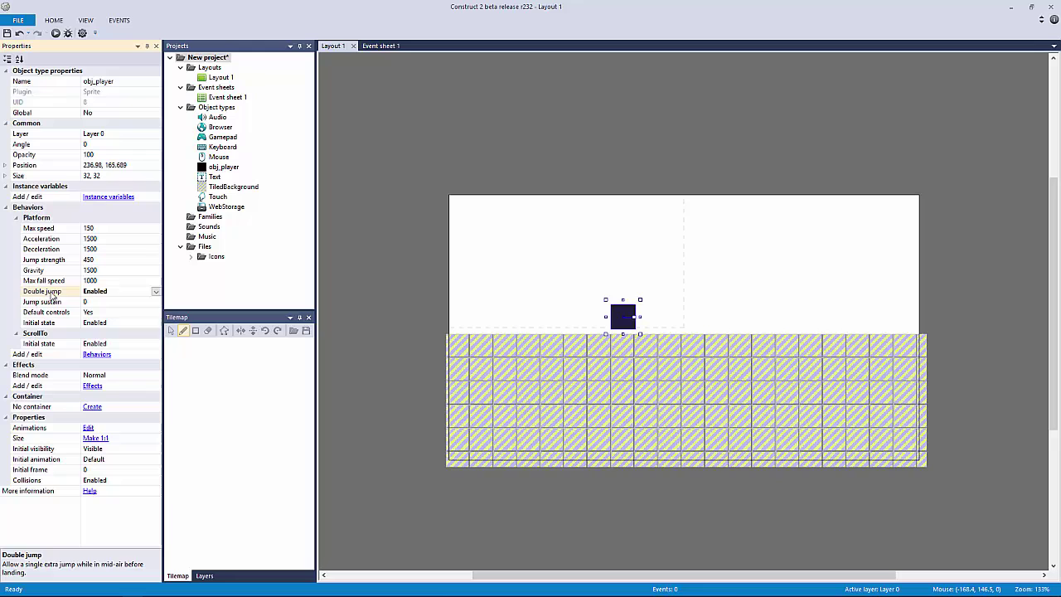
{"action": "left_click", "coordinate": [392, 318]}
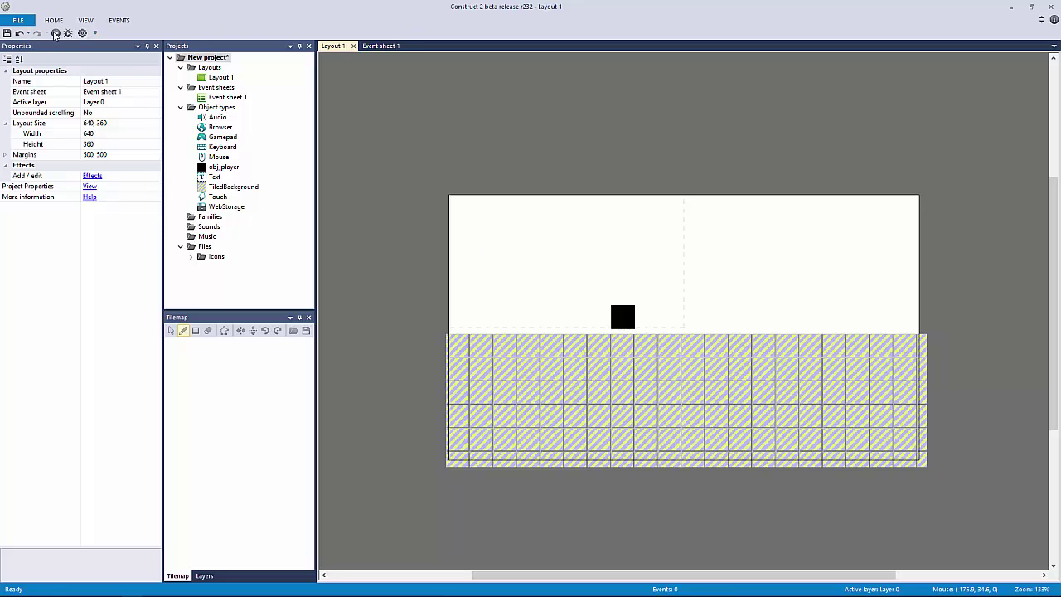
Preview the layout, moving the preview window to the layout view's upper-left corner and enlarging it.
{"action": "left_click", "coordinate": [55, 33]}
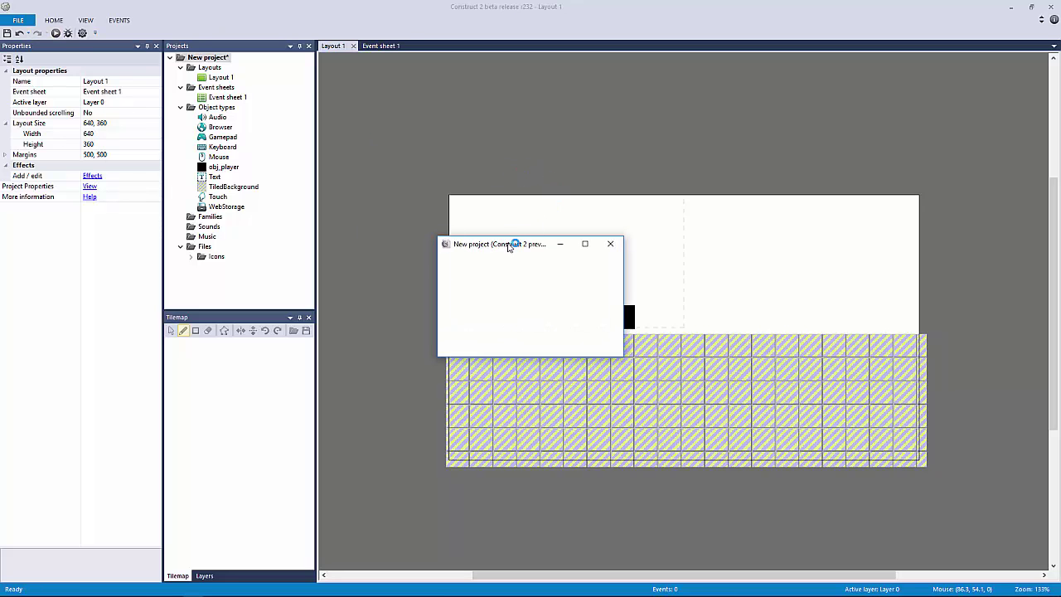
{"action": "left_click_drag", "start_coordinate": [509, 246], "coordinate": [420, 91]}
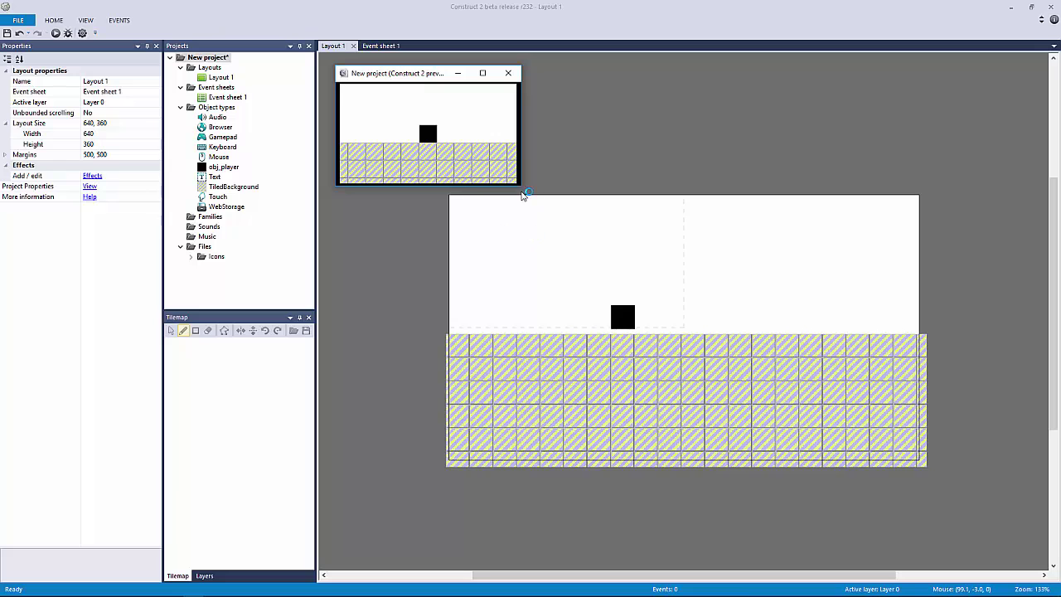
{"action": "left_click_drag", "start_coordinate": [521, 185], "coordinate": [923, 514]}
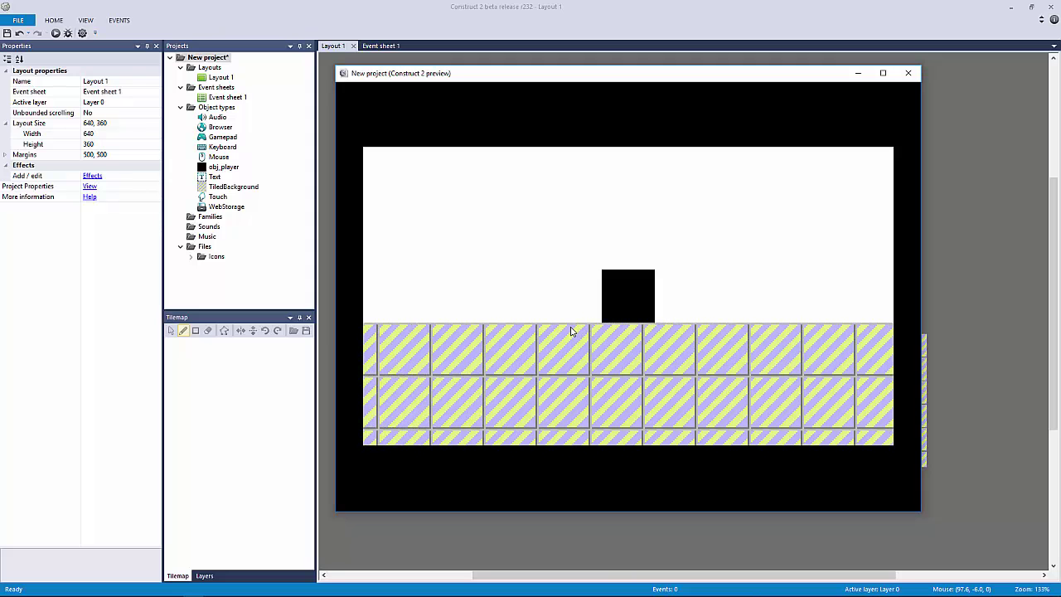
Test the player's sideways movement, jumping and the camera scrolling in the preview, and close the preview window.
{"action": "key", "text": "Left"}
{"action": "key", "text": "Right"}
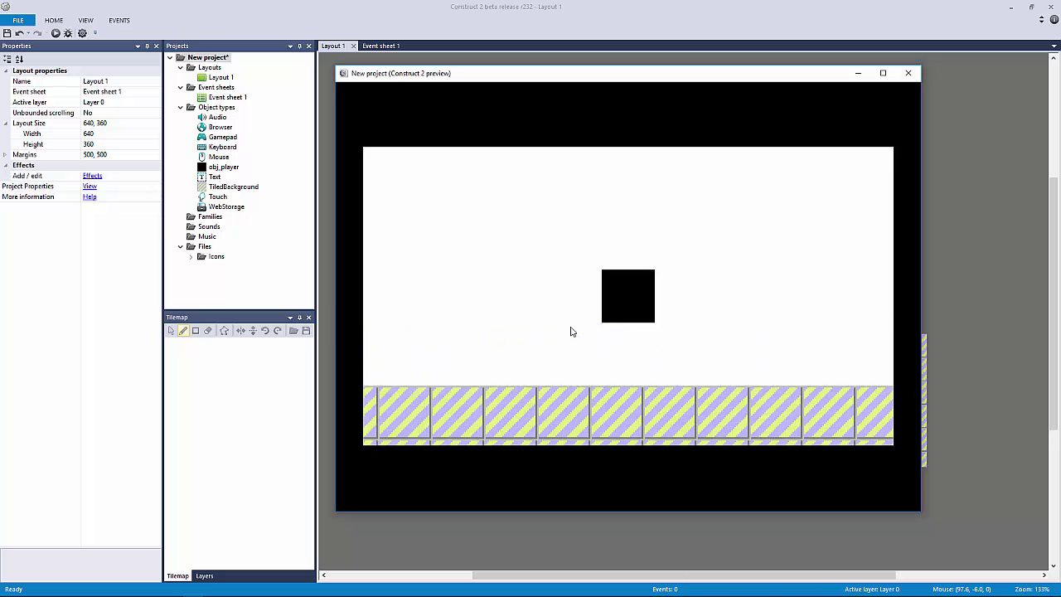
{"action": "key", "text": "Right"}
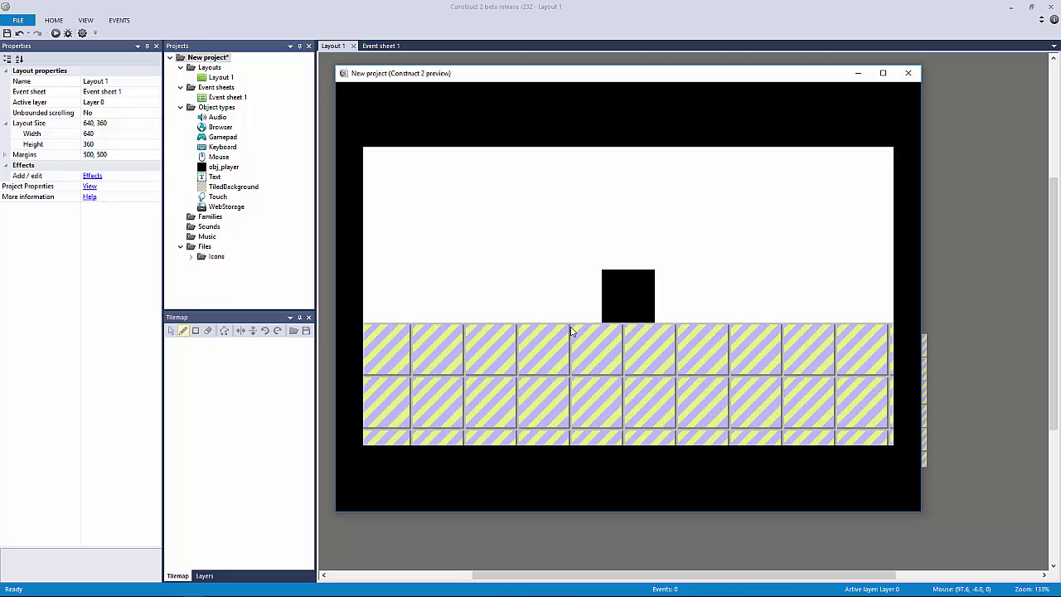
{"action": "key", "text": "Left"}
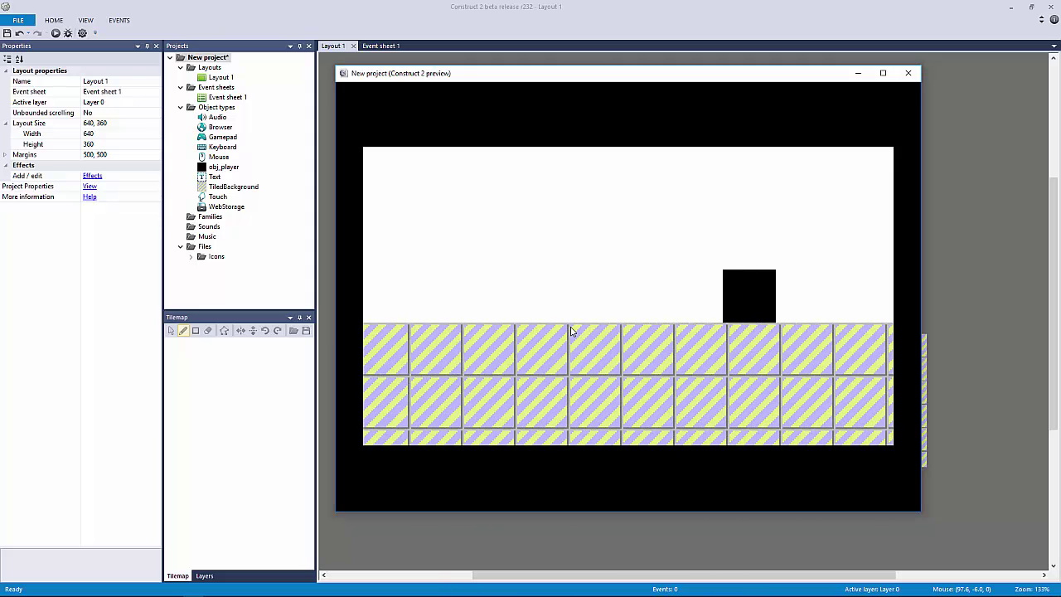
{"action": "key", "text": "Up"}
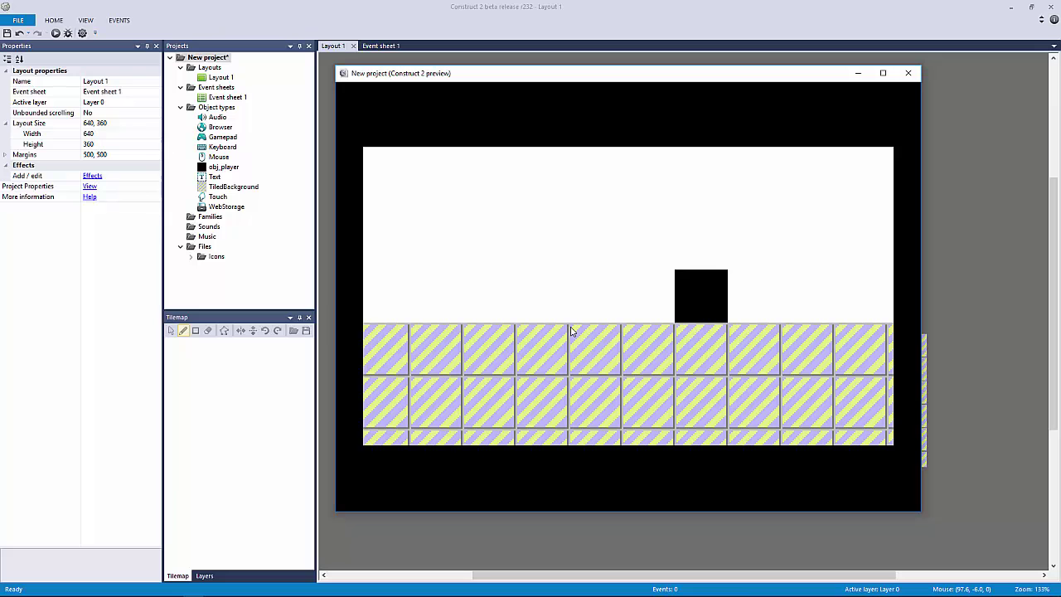
{"action": "key", "text": "Up"}
{"action": "key", "text": "Left"}
{"action": "key", "text": "Left"}
{"action": "key", "text": "Up"}
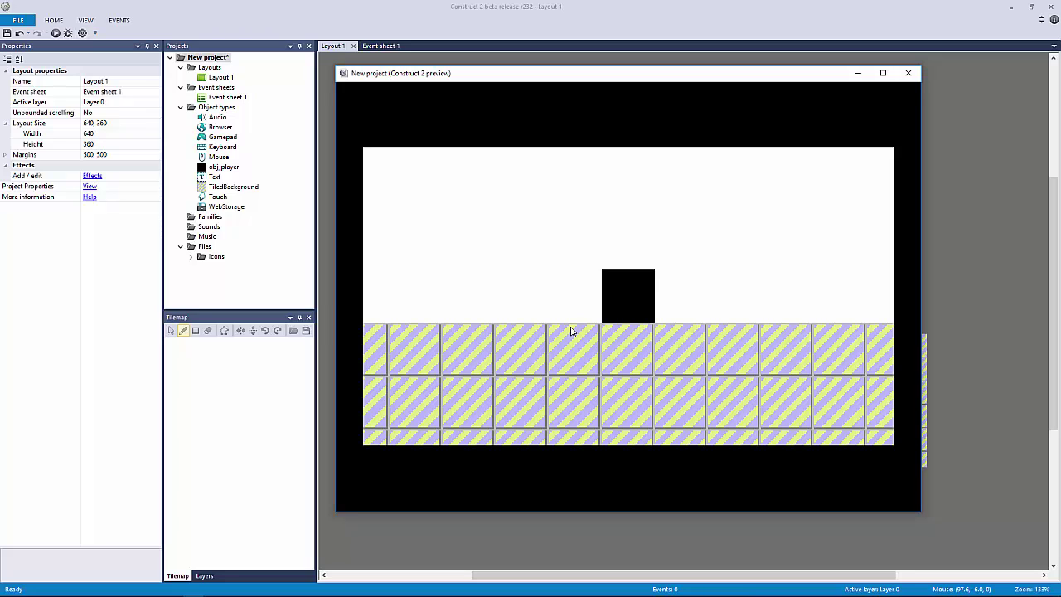
{"action": "left_click", "coordinate": [908, 73]}
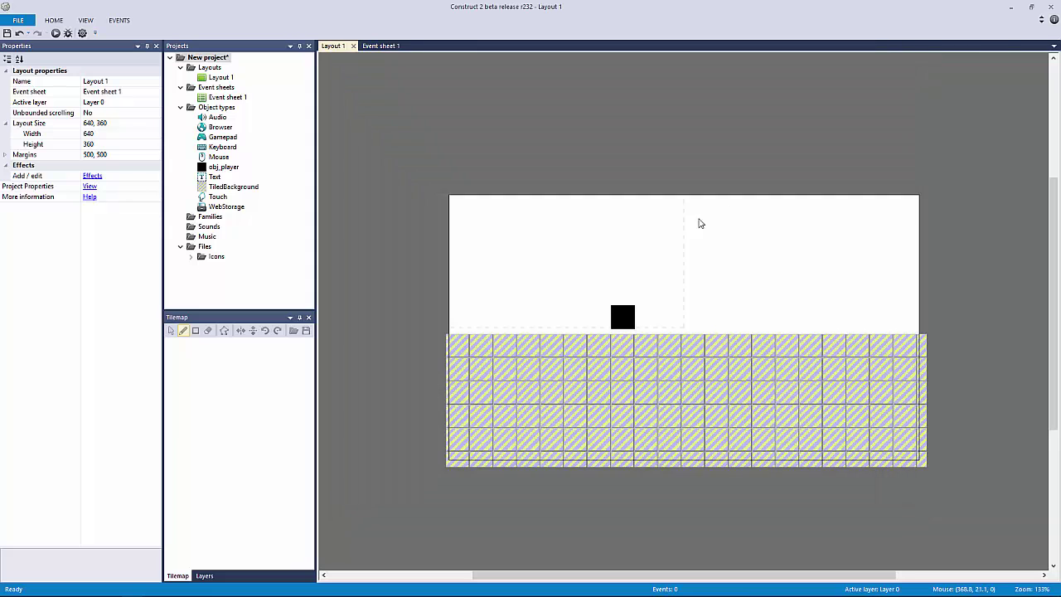
{"action": "left_click_drag", "start_coordinate": [560, 318], "coordinate": [978, 510]}
{"action": "left_click", "coordinate": [623, 324]}
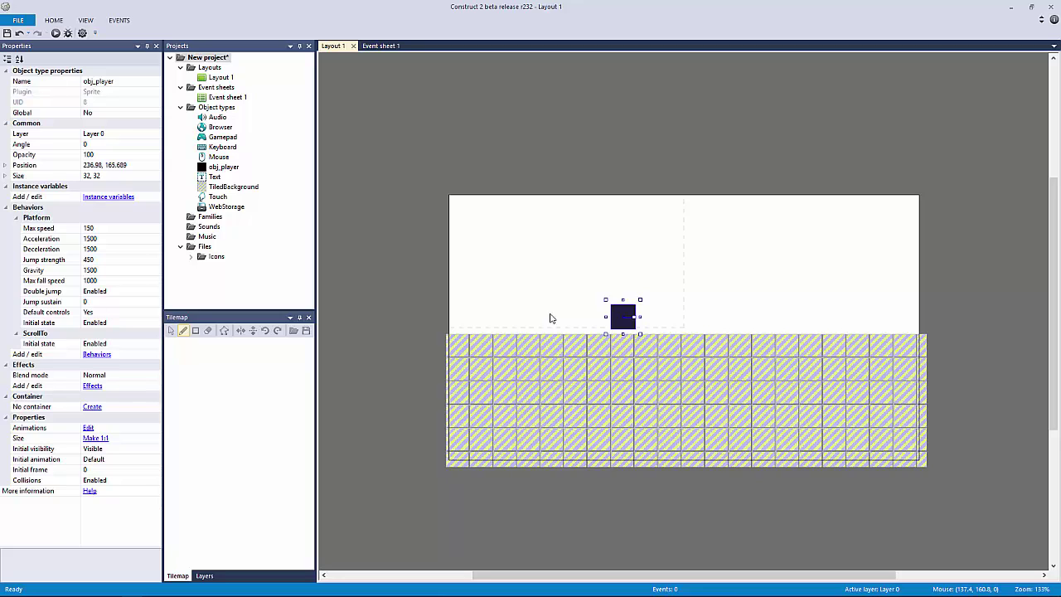
{"action": "left_click", "coordinate": [549, 318]}
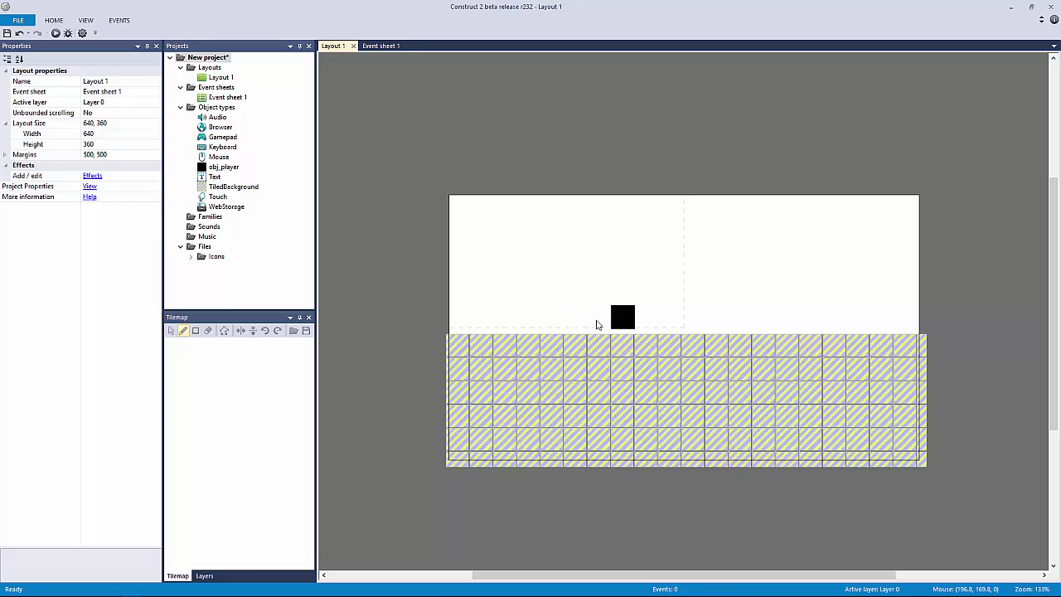
Check the Default controls setting in obj_player's Platform behavior, and briefly preview the layout.
{"action": "left_click", "coordinate": [620, 318]}
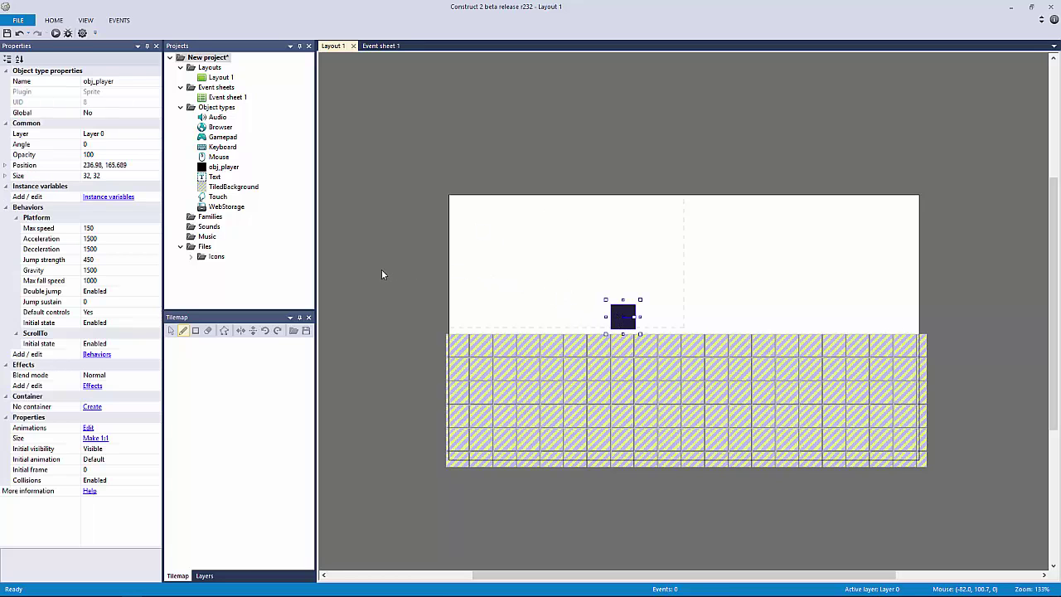
{"action": "left_click", "coordinate": [440, 254]}
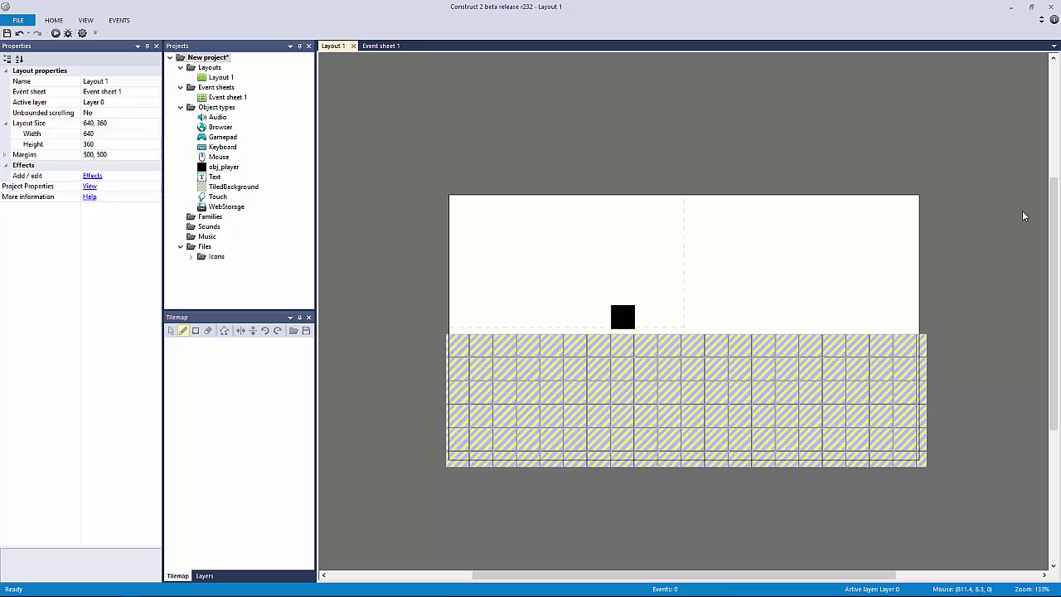
{"action": "left_click", "coordinate": [616, 324]}
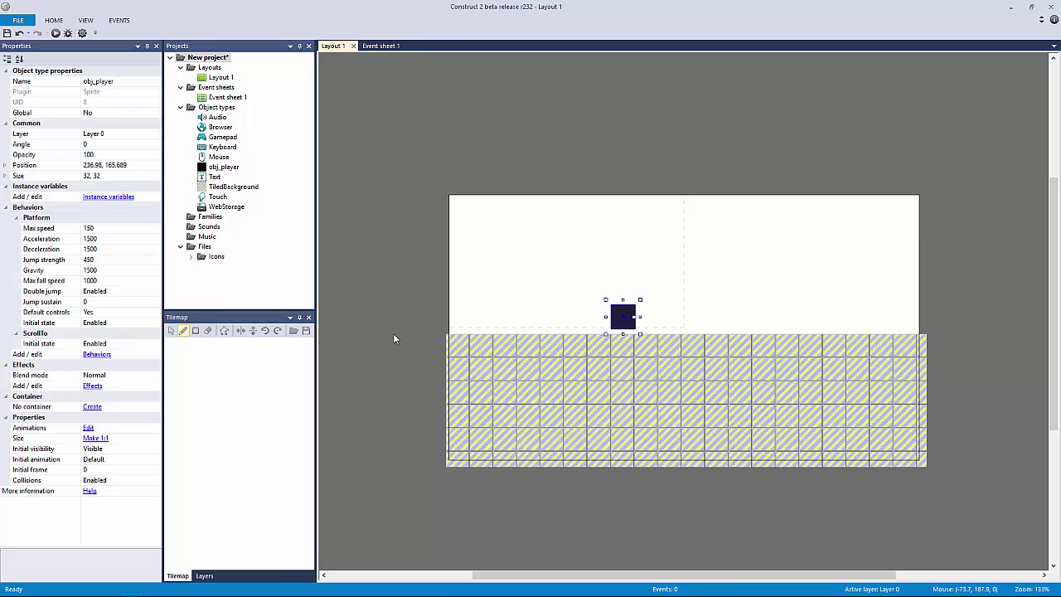
{"action": "left_click", "coordinate": [62, 313]}
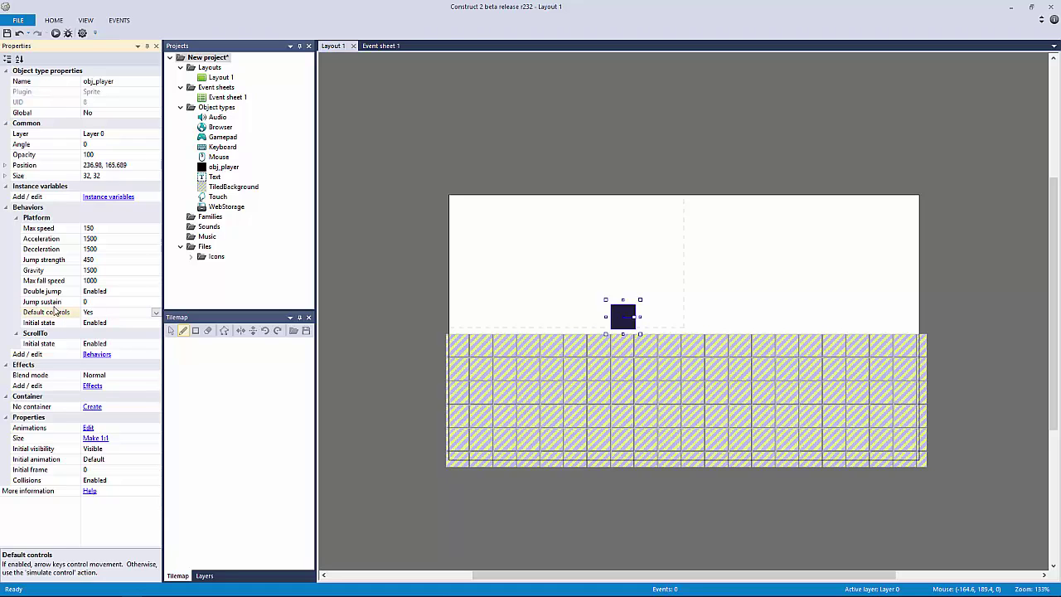
{"action": "left_click", "coordinate": [339, 294]}
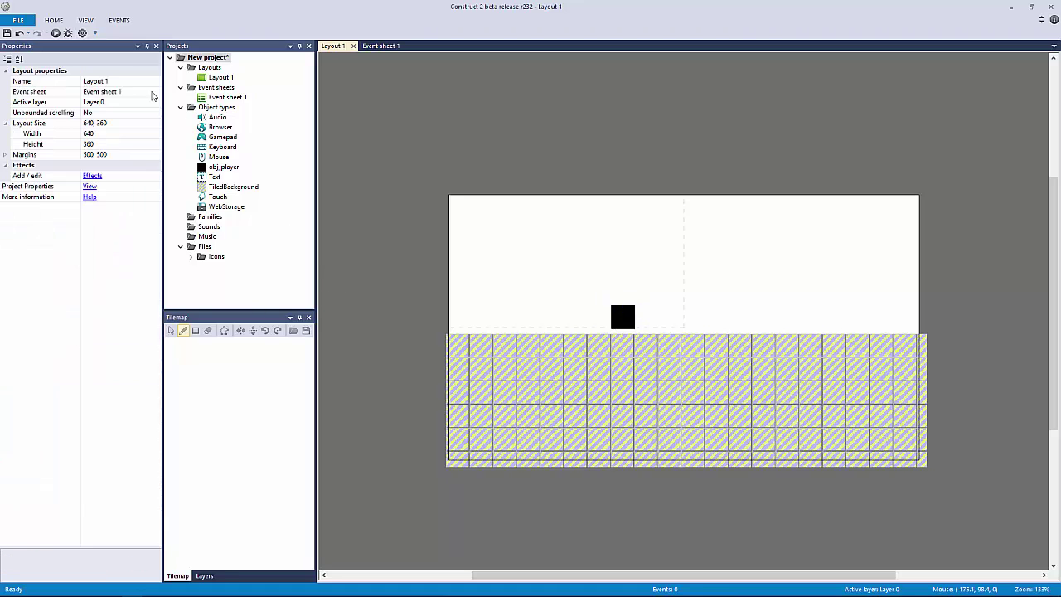
{"action": "left_click", "coordinate": [56, 33]}
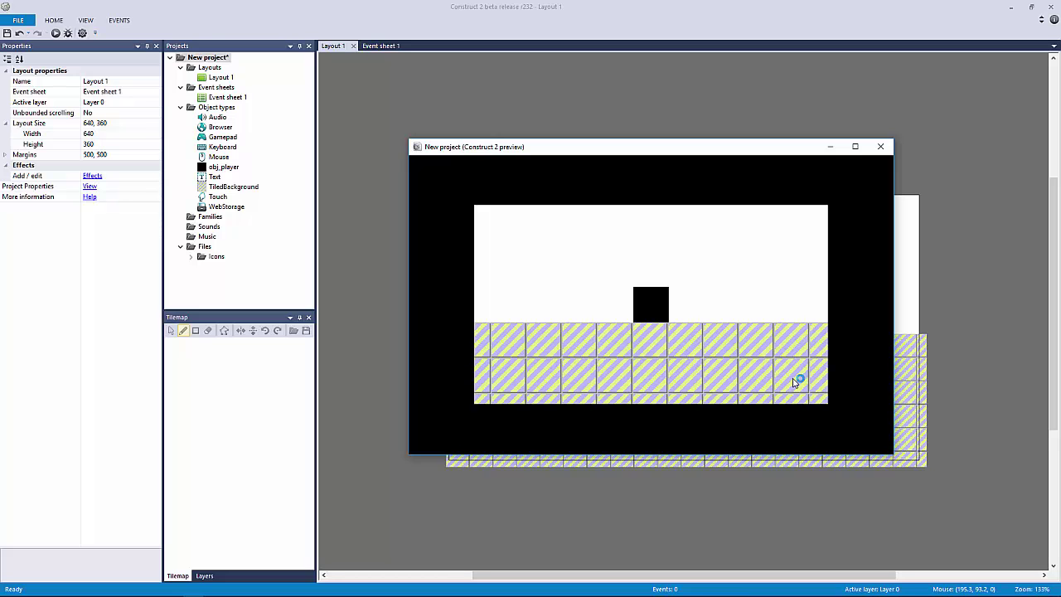
{"action": "left_click", "coordinate": [881, 146]}
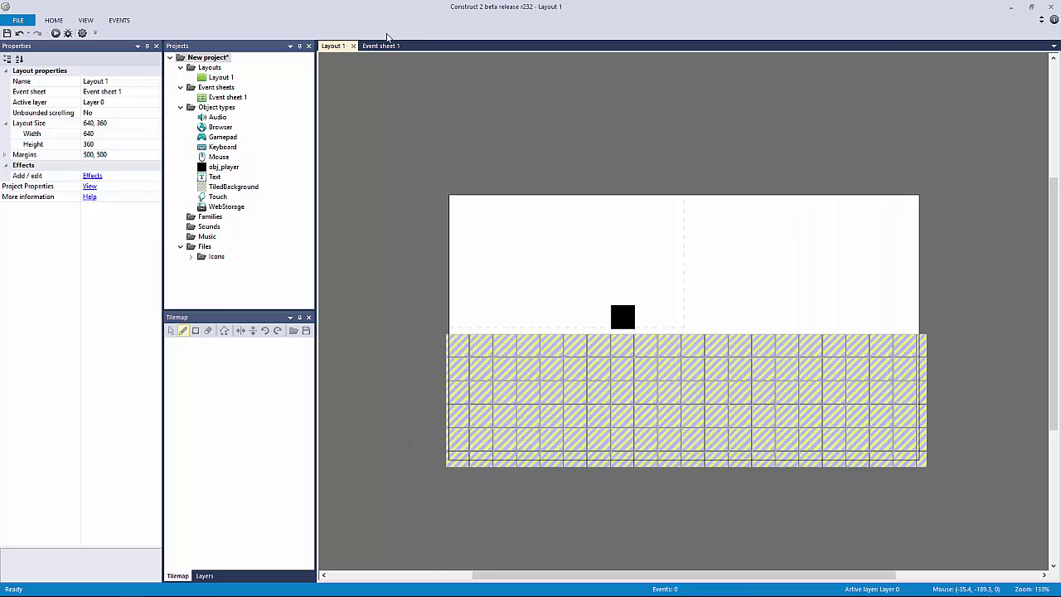
Rename Layout 1's event sheet as Layout1Event in the project tree.
{"action": "left_click", "coordinate": [382, 46]}
{"action": "left_click", "coordinate": [335, 46]}
{"action": "left_click", "coordinate": [57, 94]}
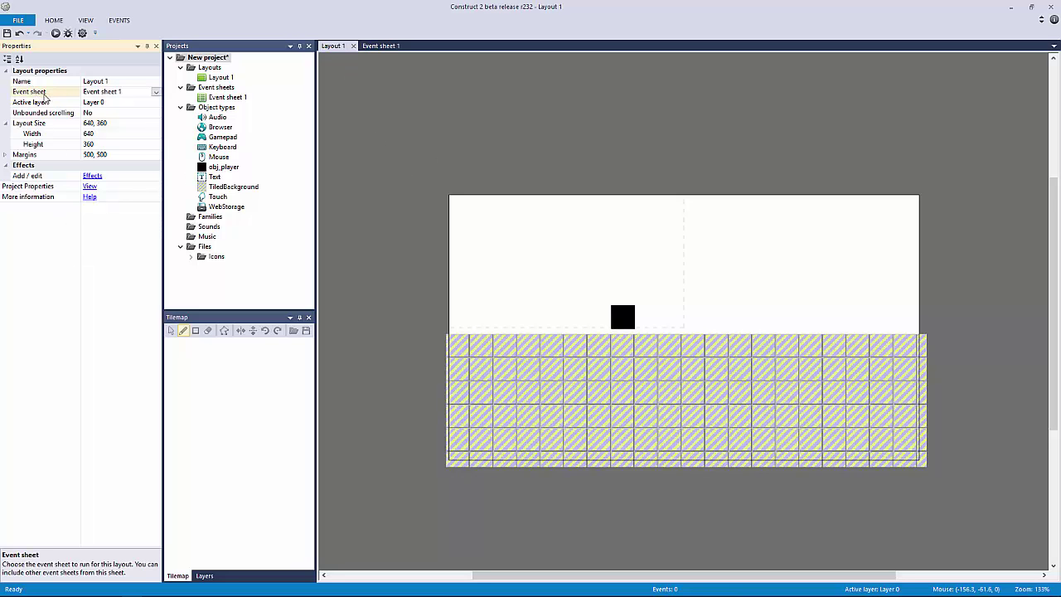
{"action": "right_click", "coordinate": [227, 97]}
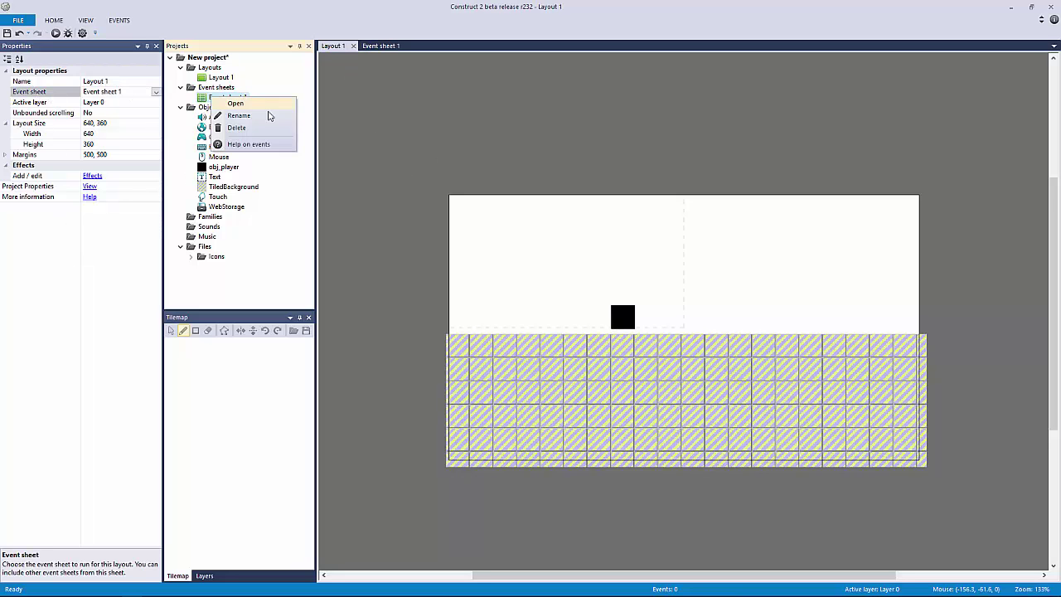
{"action": "left_click", "coordinate": [278, 121]}
{"action": "type", "text": "Lay"}
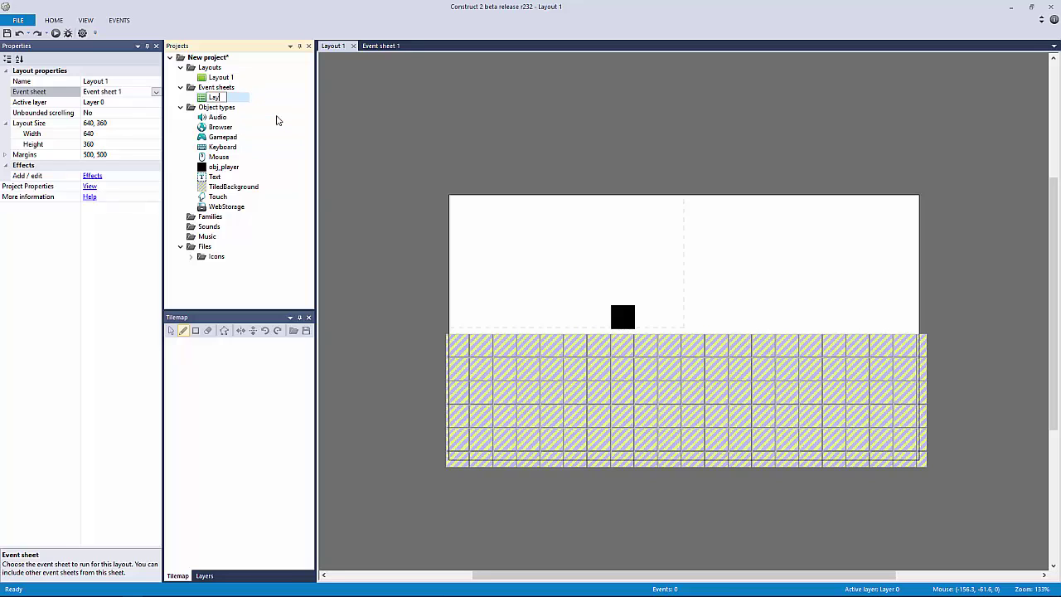
{"action": "type", "text": "out1Event"}
{"action": "key", "text": "Return"}
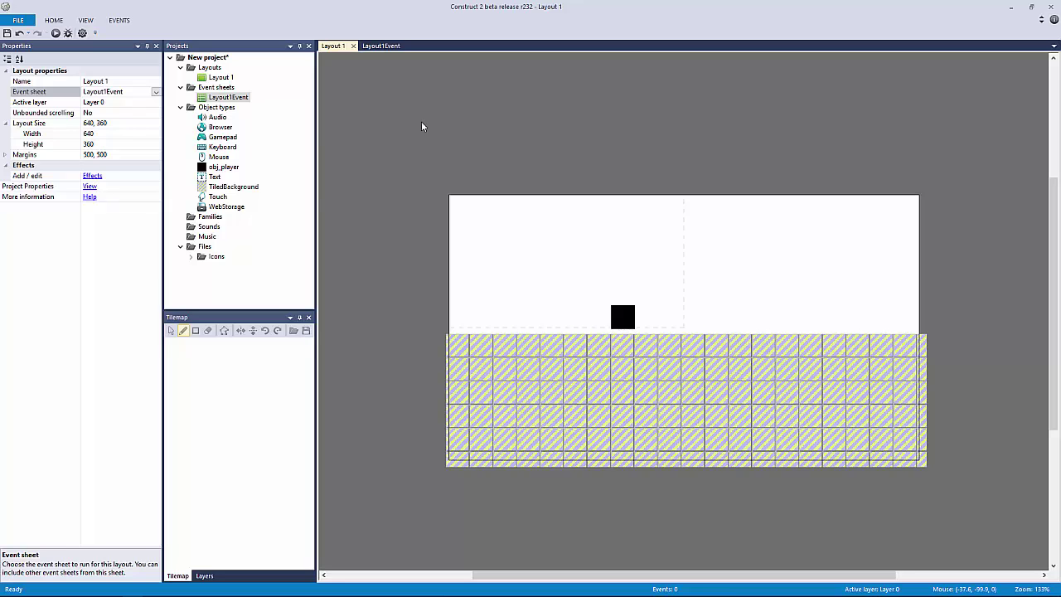
Add an event to the Layout1Event sheet with the Keyboard condition Key is down for the Right arrow.
{"action": "left_click", "coordinate": [378, 47]}
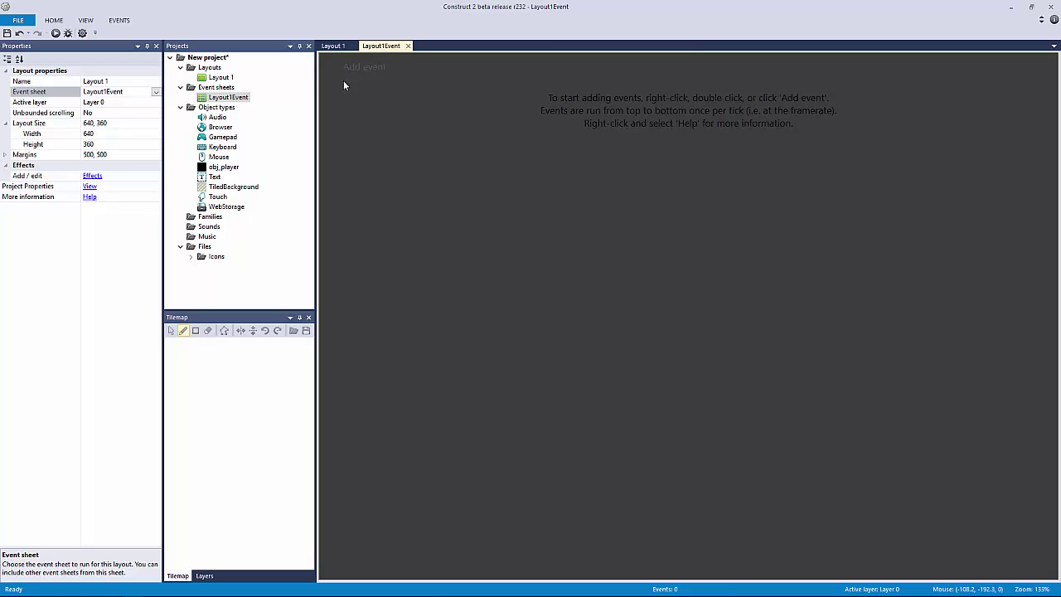
{"action": "double_click", "coordinate": [370, 94]}
{"action": "left_click_drag", "start_coordinate": [508, 111], "coordinate": [525, 71]}
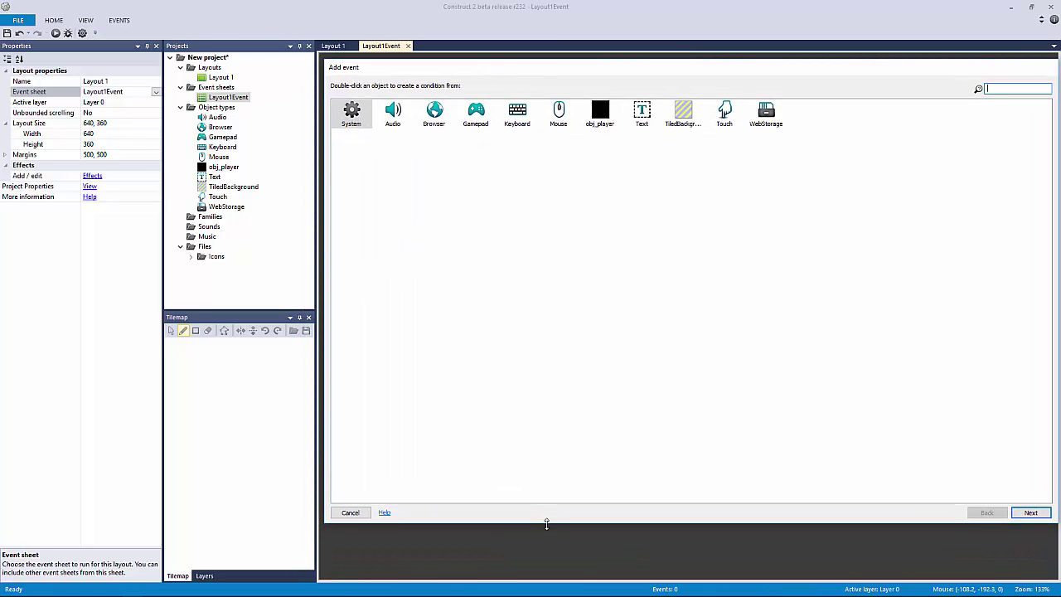
{"action": "left_click_drag", "start_coordinate": [546, 524], "coordinate": [551, 569]}
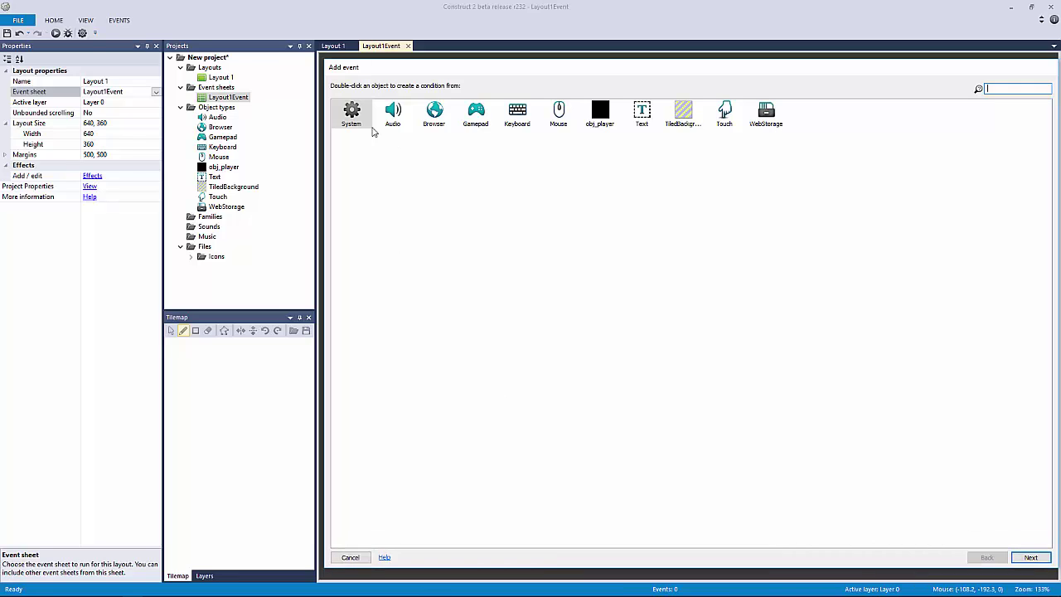
{"action": "double_click", "coordinate": [516, 116]}
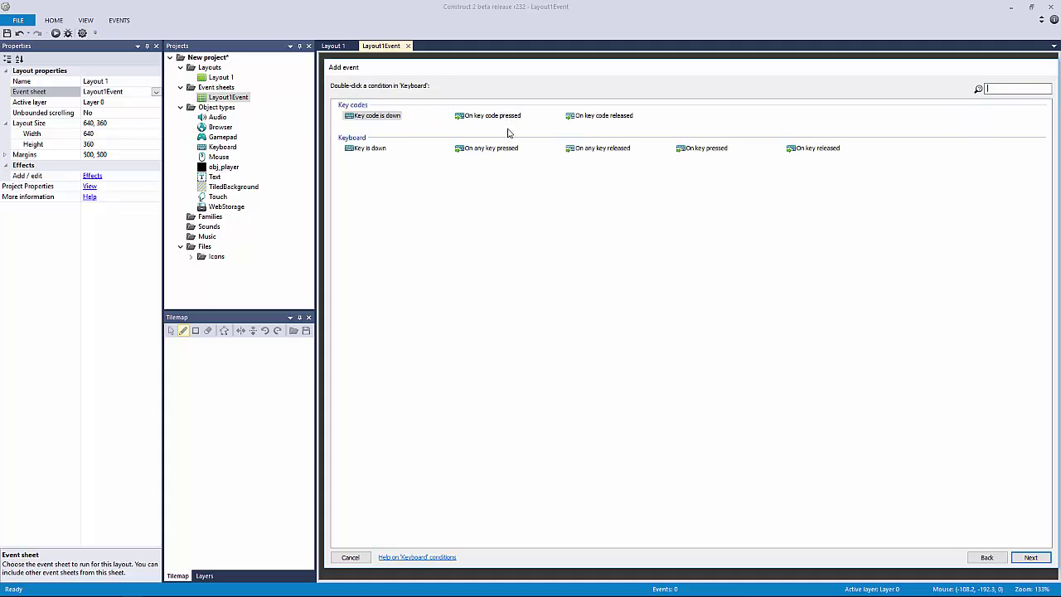
{"action": "double_click", "coordinate": [372, 149]}
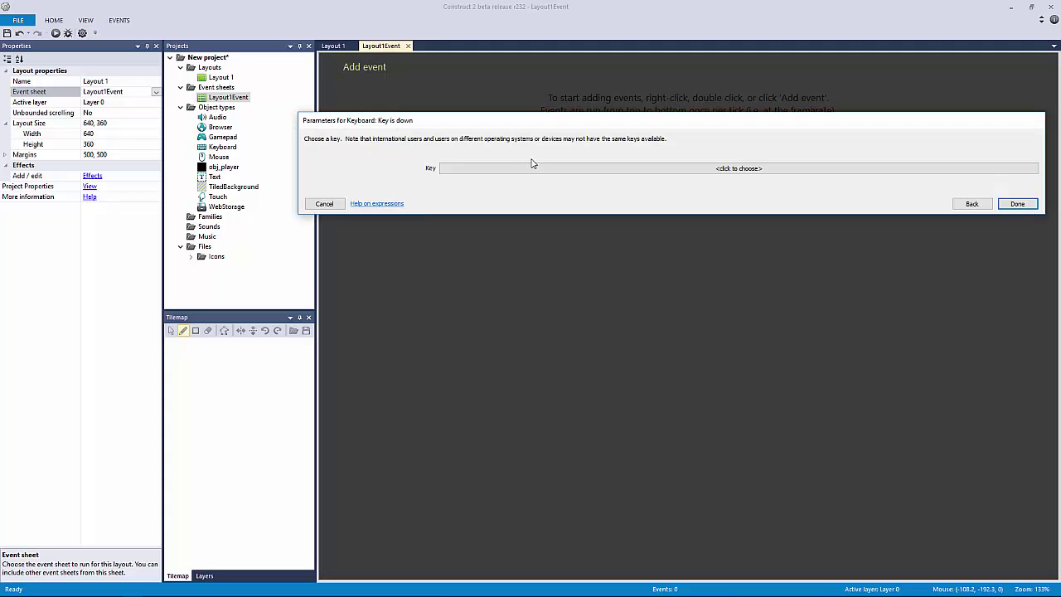
{"action": "left_click", "coordinate": [532, 166]}
{"action": "key", "text": "Right"}
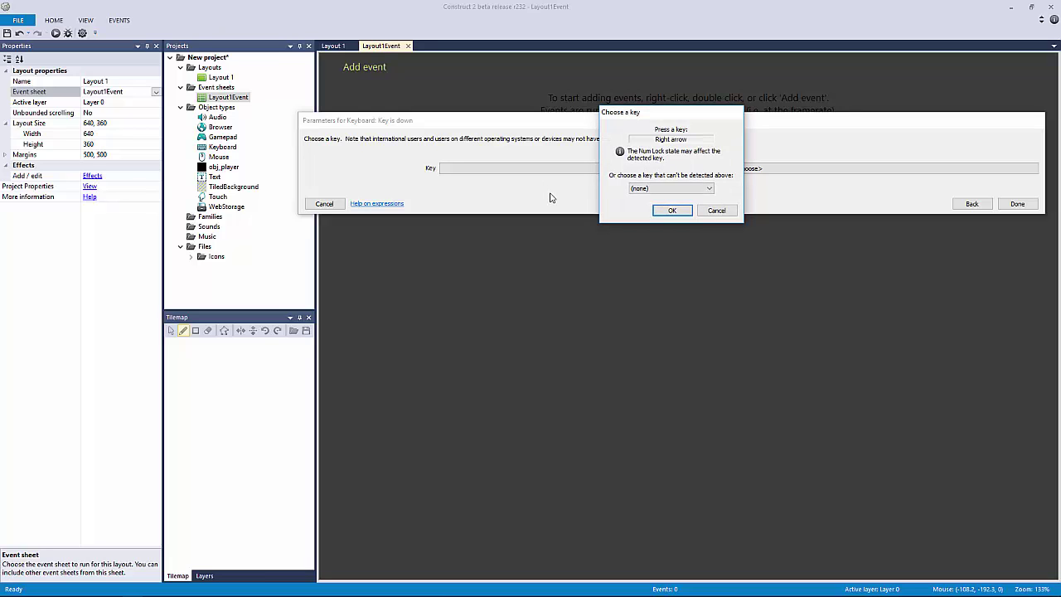
{"action": "left_click", "coordinate": [673, 211]}
{"action": "left_click", "coordinate": [1018, 204]}
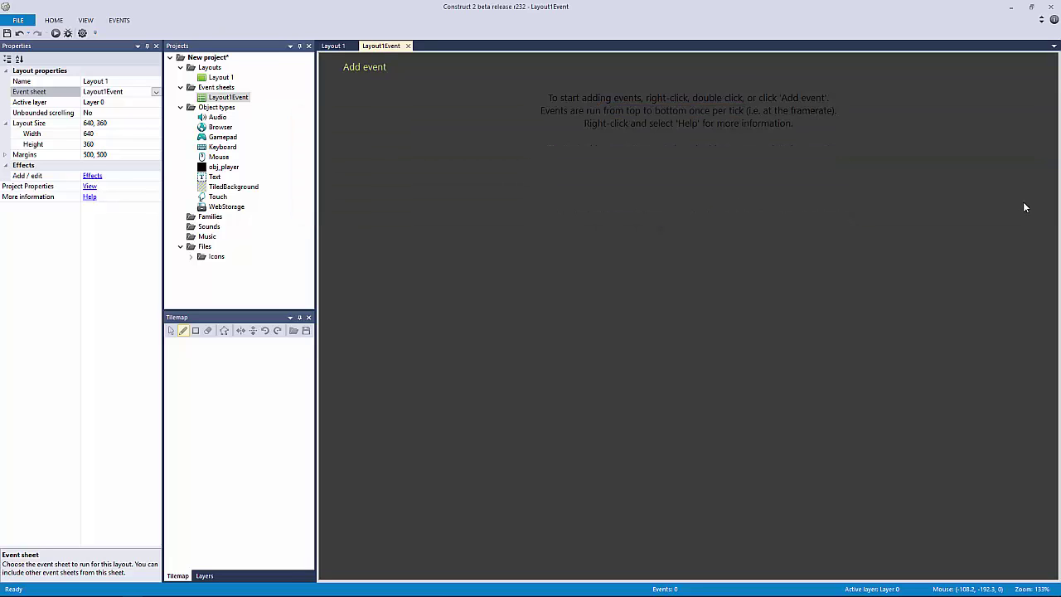
Add an obj_player Platform Simulate control action to the Right arrow event with the control set to Right.
{"action": "left_click", "coordinate": [506, 72]}
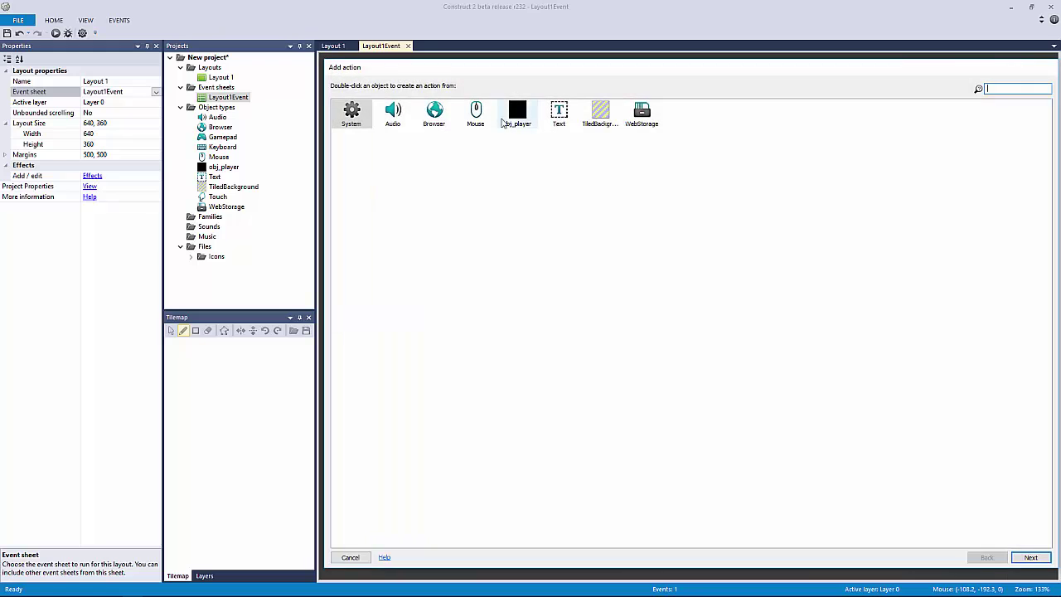
{"action": "double_click", "coordinate": [514, 117]}
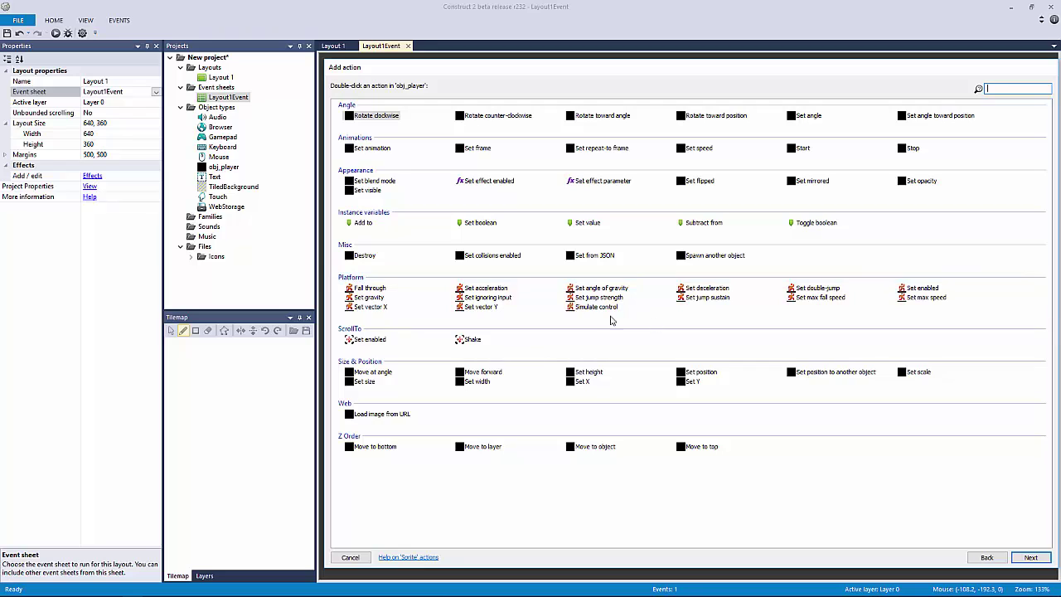
{"action": "double_click", "coordinate": [596, 306]}
{"action": "left_click", "coordinate": [481, 169]}
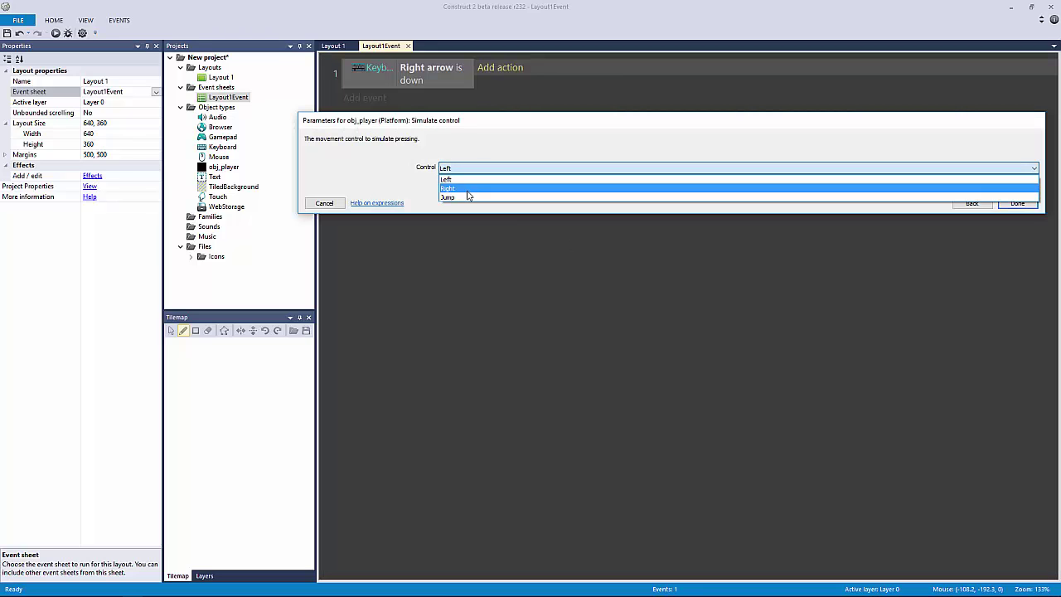
{"action": "left_click", "coordinate": [467, 189]}
{"action": "left_click", "coordinate": [1016, 203]}
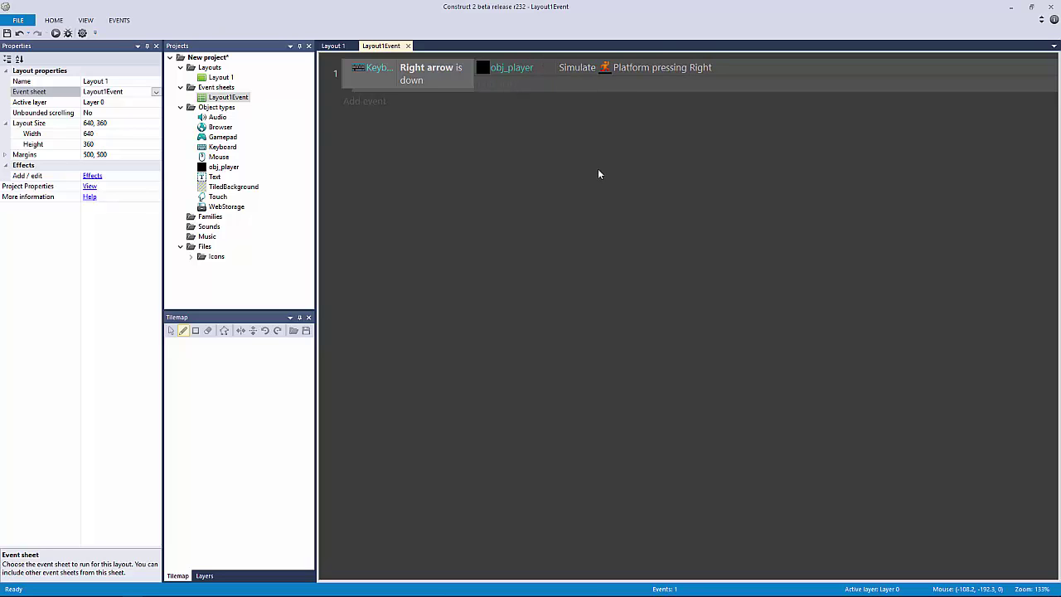
Enlarge the event sheet text and widen the condition block and its object name column.
{"action": "scroll", "coordinate": [603, 171], "scroll_direction": "up", "scroll_amount": 2, "text": "ctrl"}
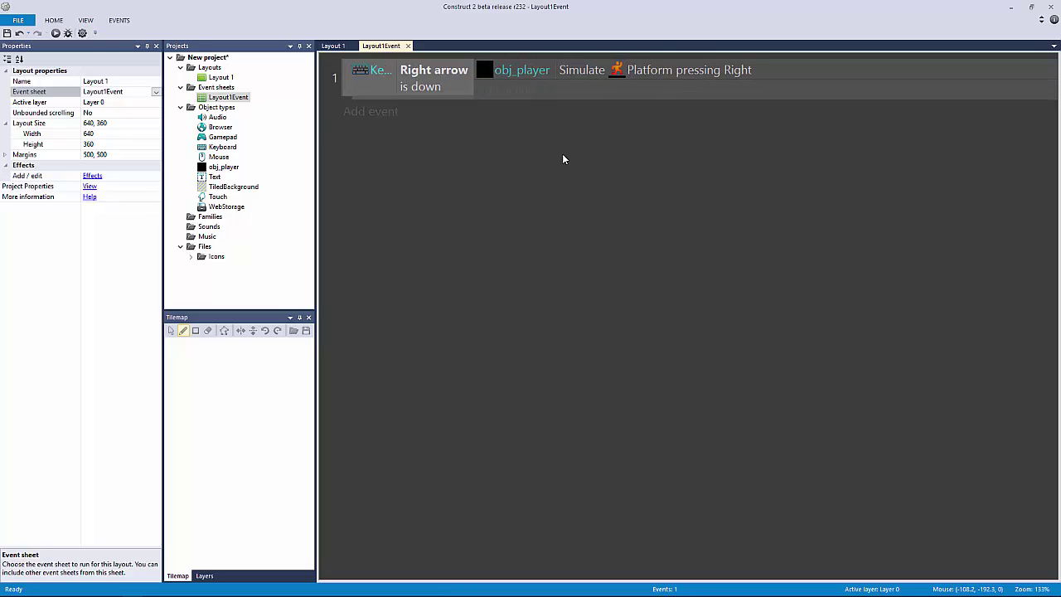
{"action": "left_click_drag", "start_coordinate": [474, 86], "coordinate": [528, 86]}
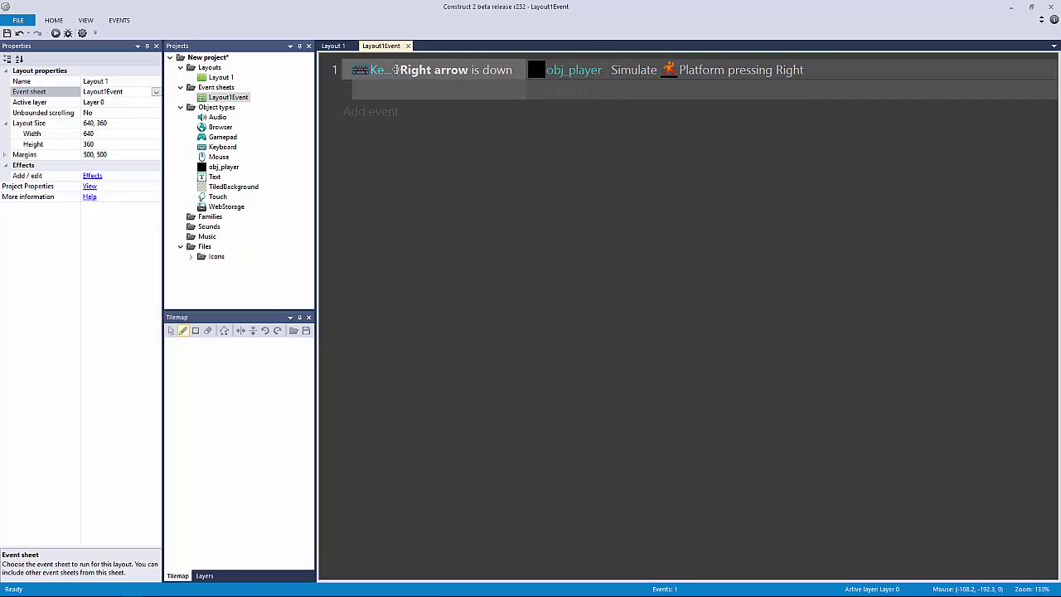
{"action": "left_click", "coordinate": [396, 70]}
{"action": "left_click", "coordinate": [554, 72]}
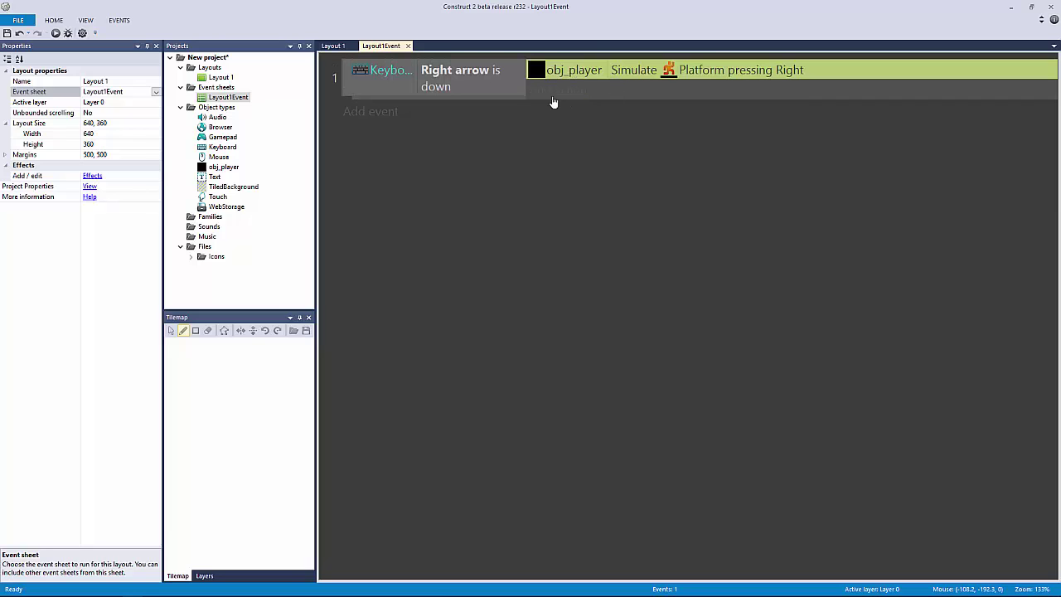
{"action": "left_click", "coordinate": [496, 139]}
Duplicate the Right arrow event and change the copy's Key is down condition to the Left arrow.
{"action": "left_click", "coordinate": [347, 94]}
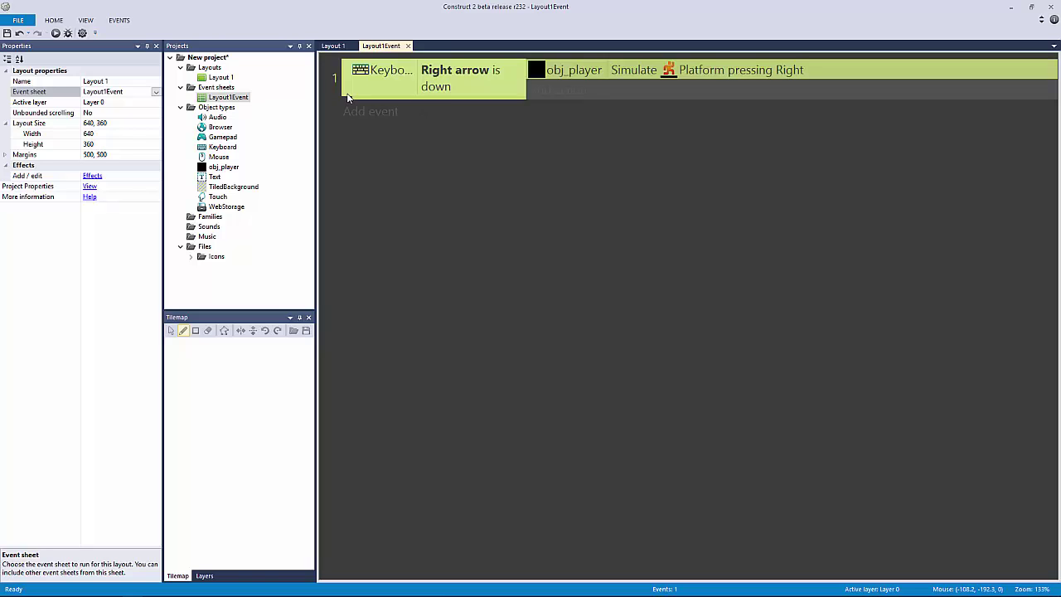
{"action": "key", "text": "ctrl+v"}
{"action": "double_click", "coordinate": [485, 116]}
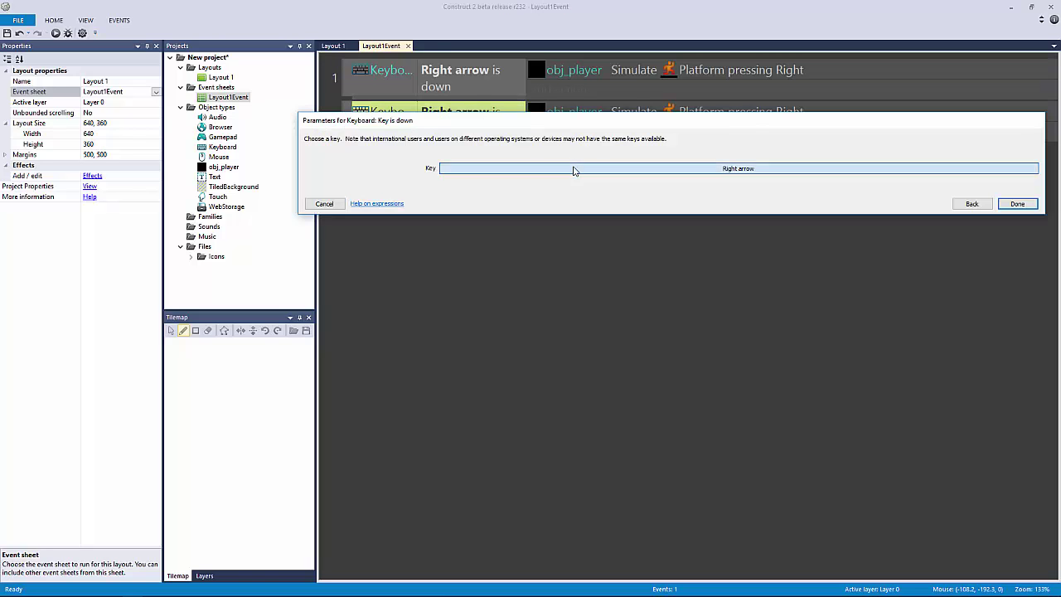
{"action": "left_click", "coordinate": [575, 168]}
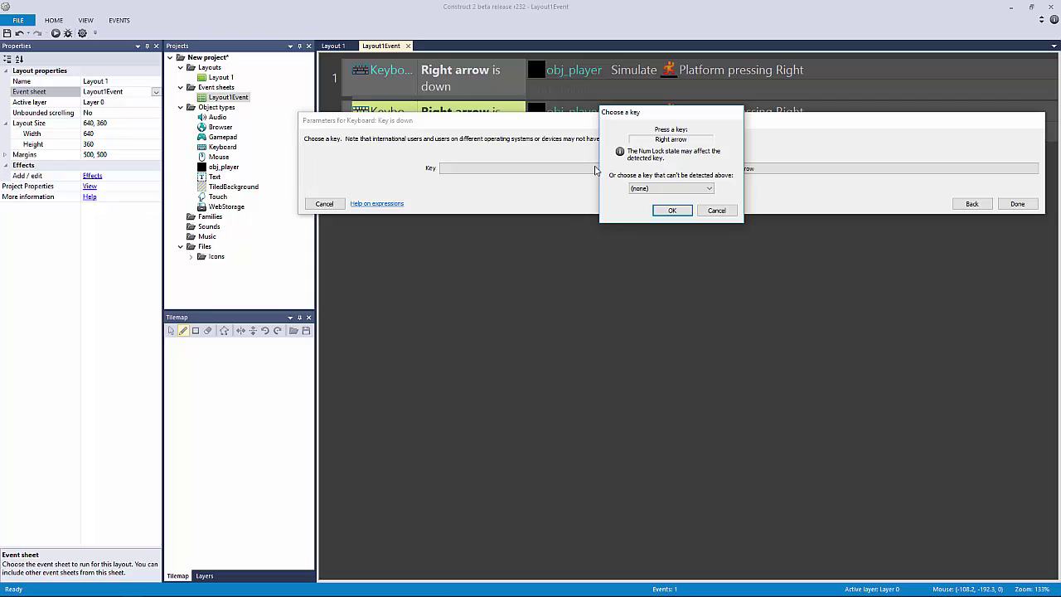
{"action": "key", "text": "Left"}
{"action": "left_click", "coordinate": [673, 210]}
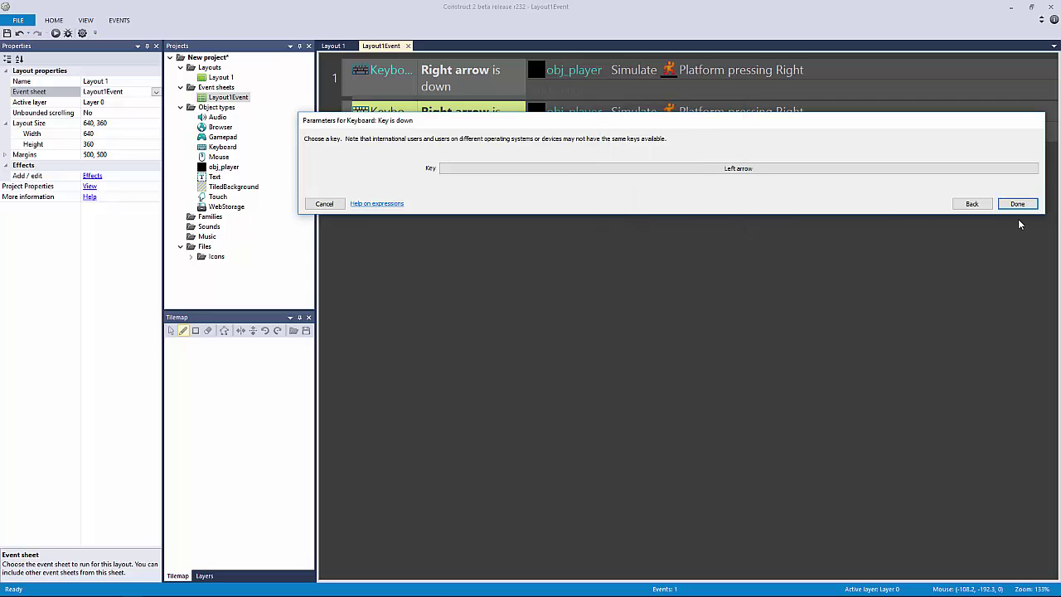
{"action": "left_click", "coordinate": [1020, 204]}
Set the Left arrow event's Simulate control action to Left.
{"action": "double_click", "coordinate": [722, 111]}
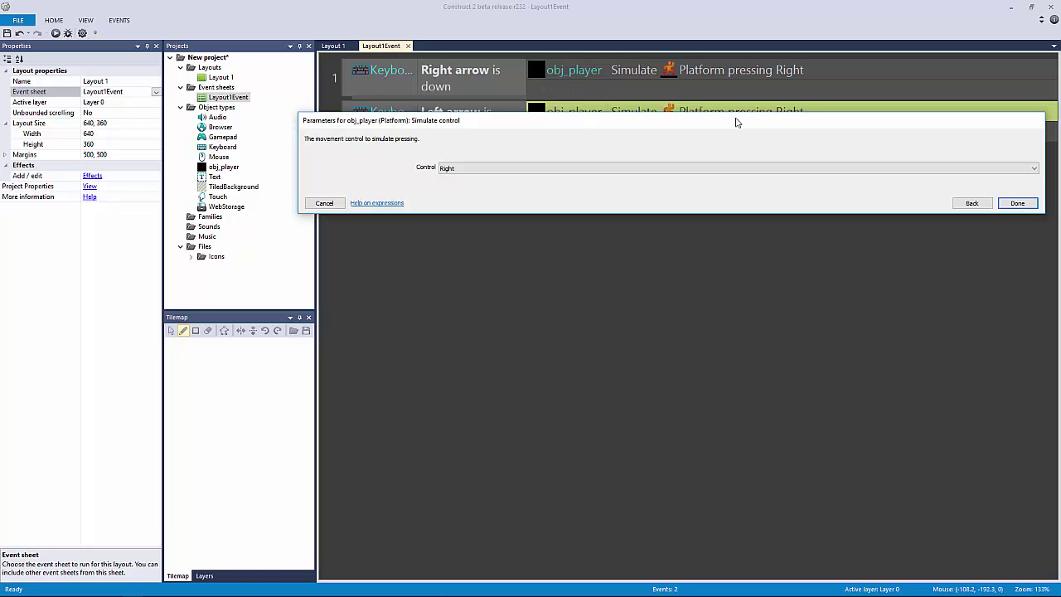
{"action": "left_click", "coordinate": [718, 168]}
{"action": "left_click", "coordinate": [717, 178]}
{"action": "left_click", "coordinate": [1017, 203]}
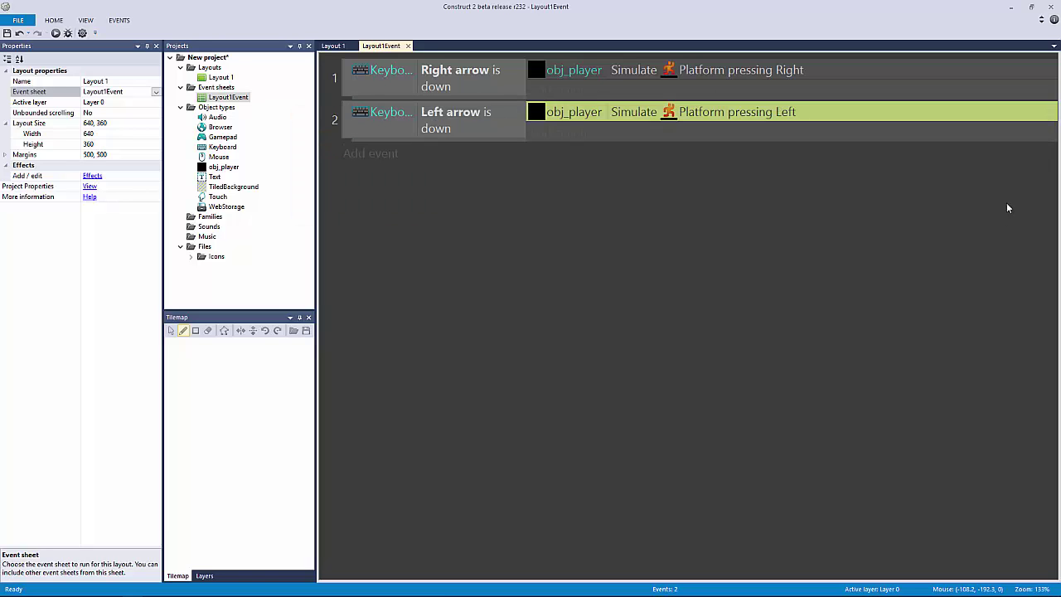
Duplicate the Left arrow event and change the copy's Key is down condition to the Up arrow.
{"action": "left_click", "coordinate": [350, 133]}
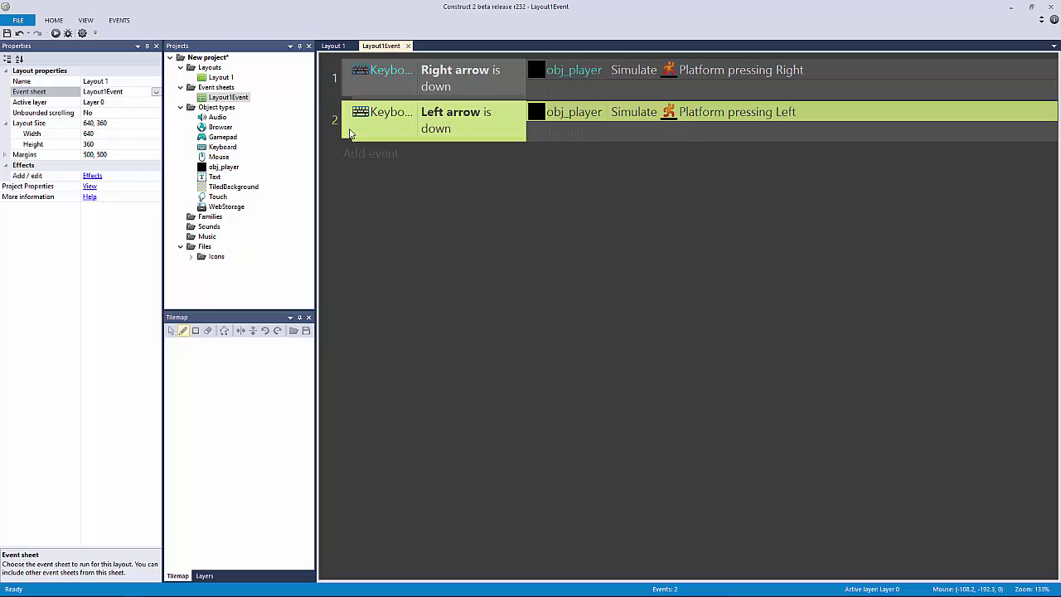
{"action": "key", "text": "ctrl+c"}
{"action": "key", "text": "ctrl+v"}
{"action": "double_click", "coordinate": [456, 162]}
{"action": "left_click", "coordinate": [581, 168]}
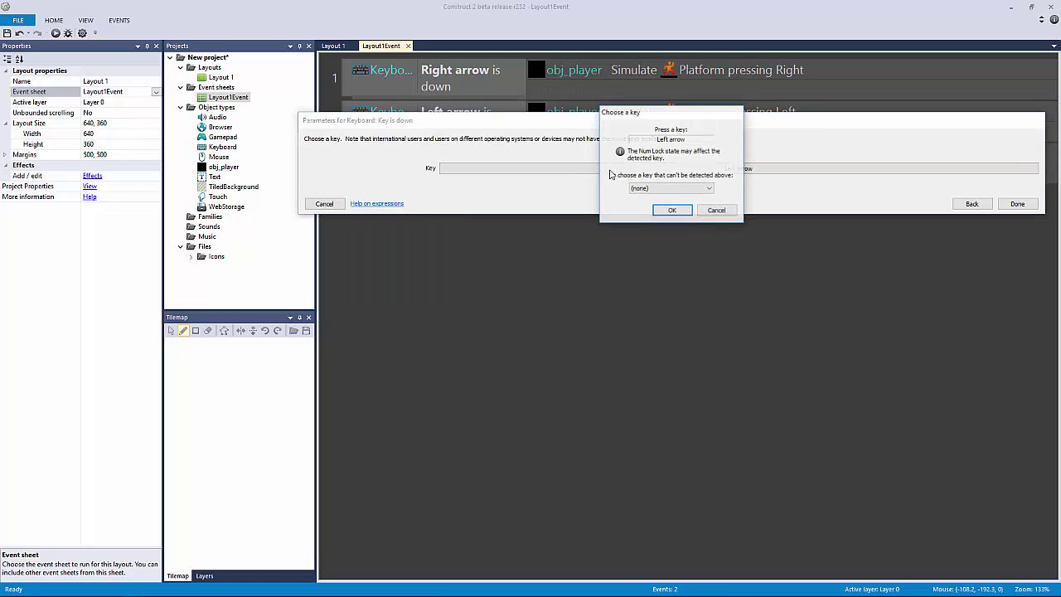
{"action": "key", "text": "Up"}
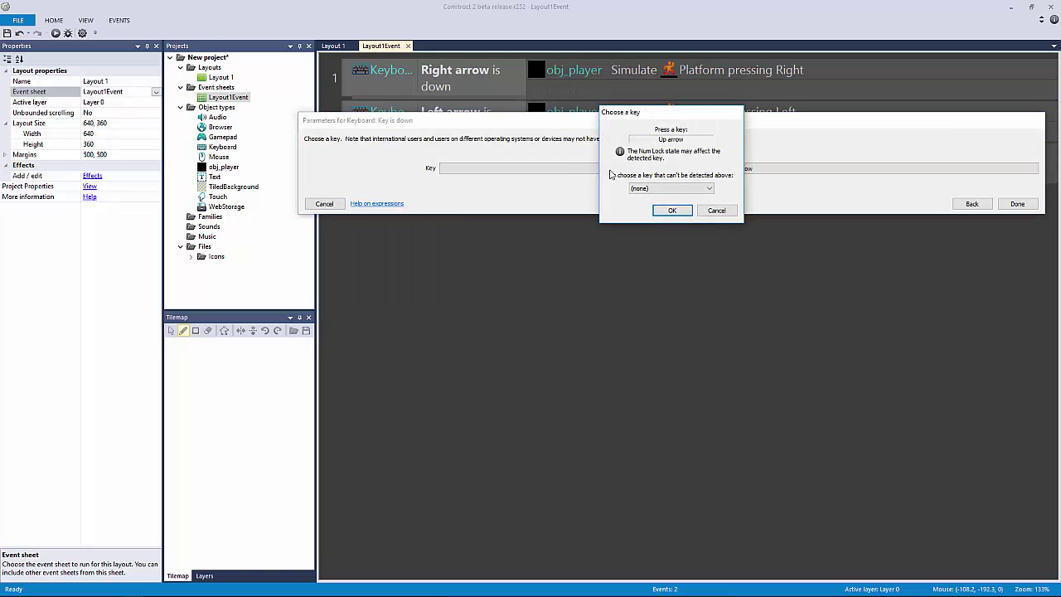
{"action": "left_click", "coordinate": [677, 209]}
{"action": "left_click", "coordinate": [1017, 204]}
Set the Up arrow event's Simulate control action to Jump.
{"action": "double_click", "coordinate": [732, 154]}
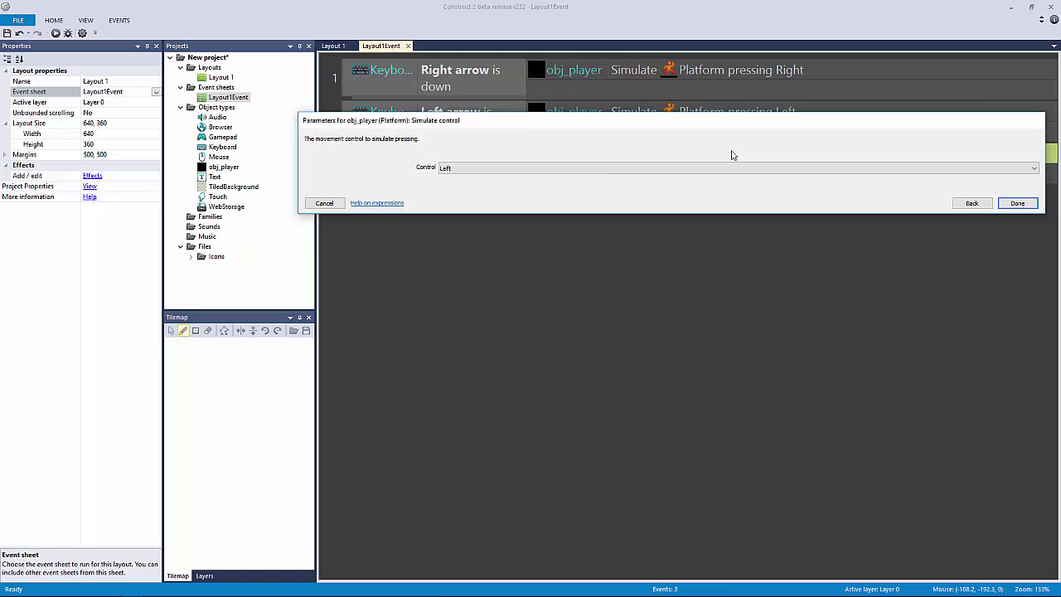
{"action": "left_click", "coordinate": [617, 169]}
{"action": "left_click", "coordinate": [550, 196]}
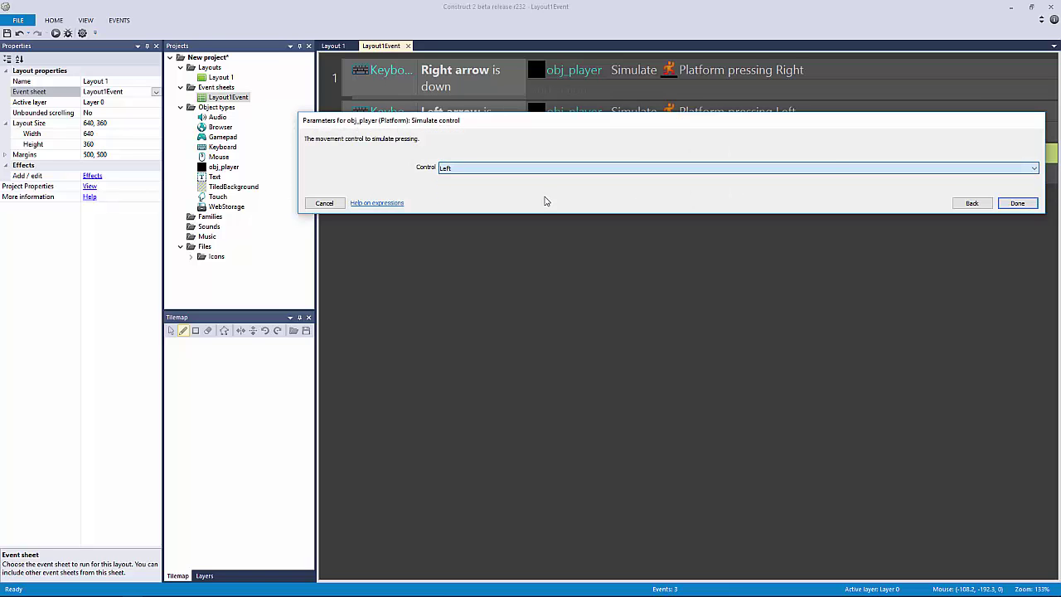
{"action": "left_click", "coordinate": [1017, 203]}
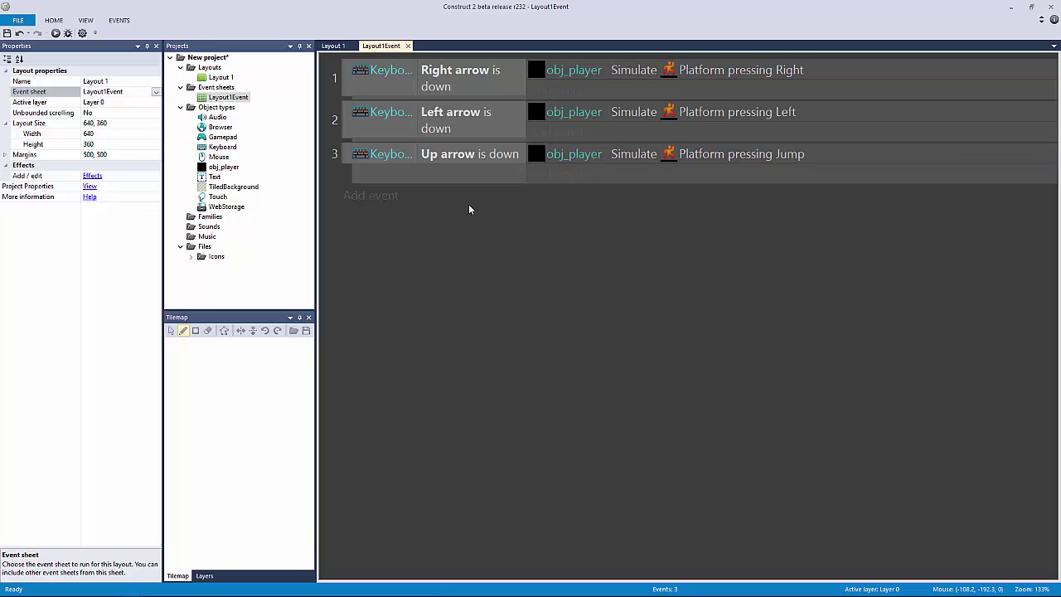
{"action": "left_click", "coordinate": [355, 90]}
{"action": "left_click", "coordinate": [347, 88]}
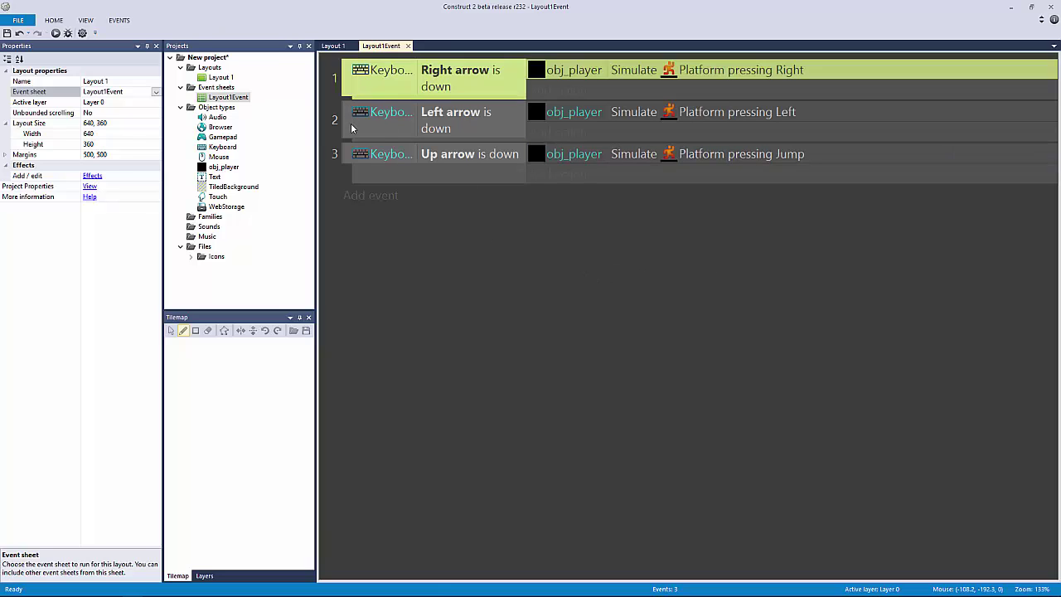
{"action": "left_click", "coordinate": [350, 127]}
{"action": "left_click", "coordinate": [347, 155]}
{"action": "left_click", "coordinate": [346, 93], "text": "shift"}
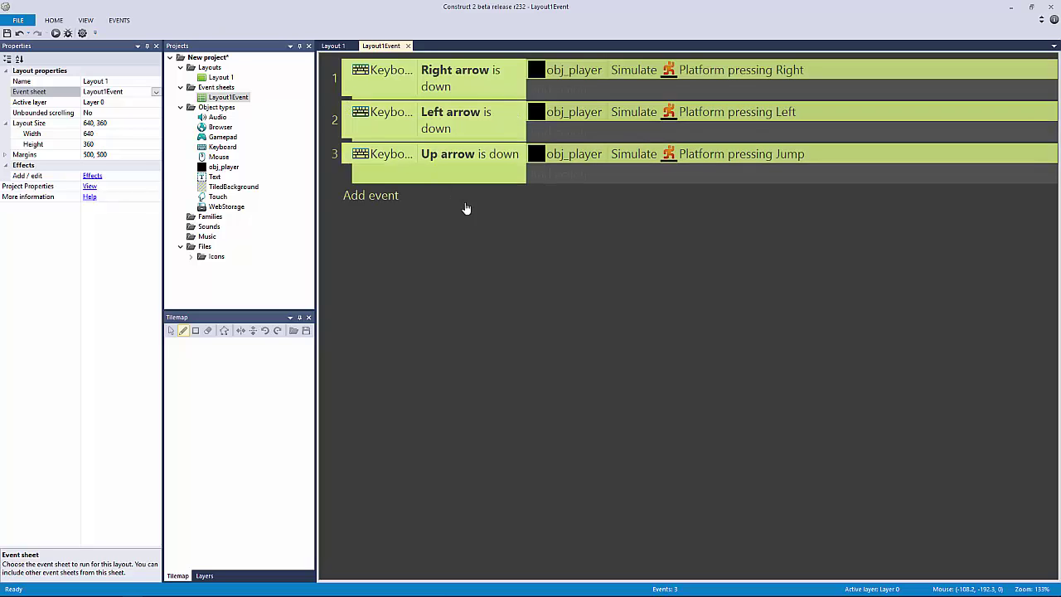
{"action": "left_click", "coordinate": [497, 236]}
{"action": "left_click", "coordinate": [379, 89]}
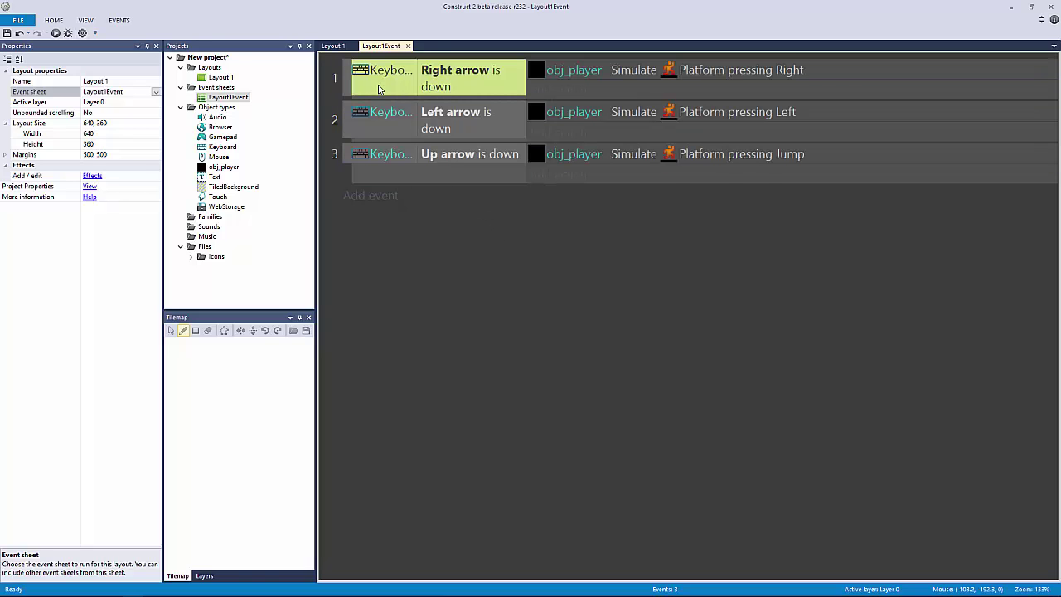
{"action": "left_click", "coordinate": [380, 87]}
{"action": "left_click", "coordinate": [346, 91]}
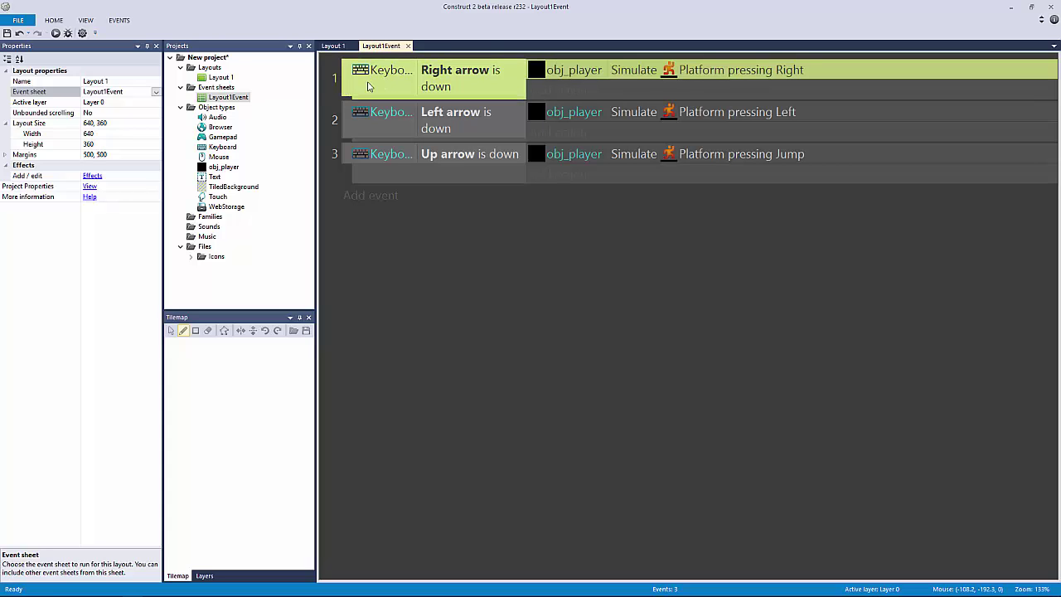
Duplicate the Right arrow is down condition within its own event and select both conditions.
{"action": "left_click", "coordinate": [369, 86]}
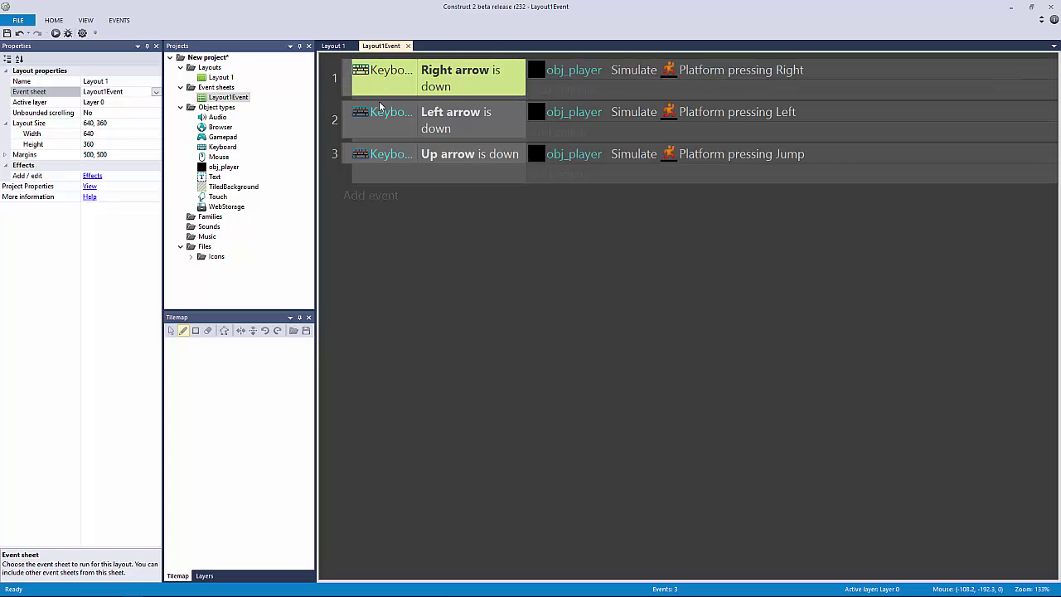
{"action": "scroll", "coordinate": [379, 101], "scroll_direction": "up", "scroll_amount": 2, "text": "ctrl"}
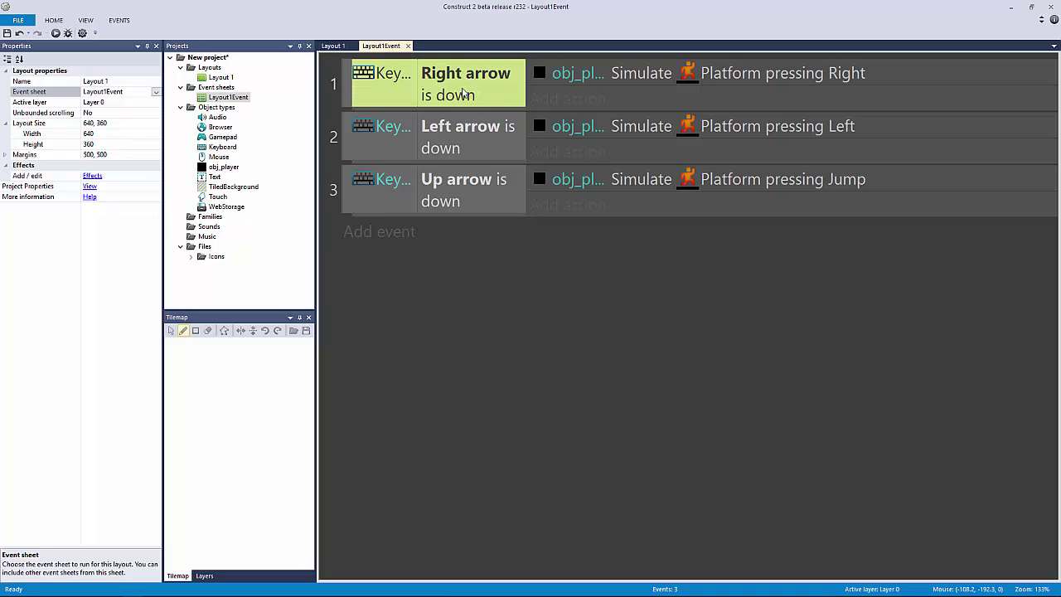
{"action": "key", "text": "ctrl+v"}
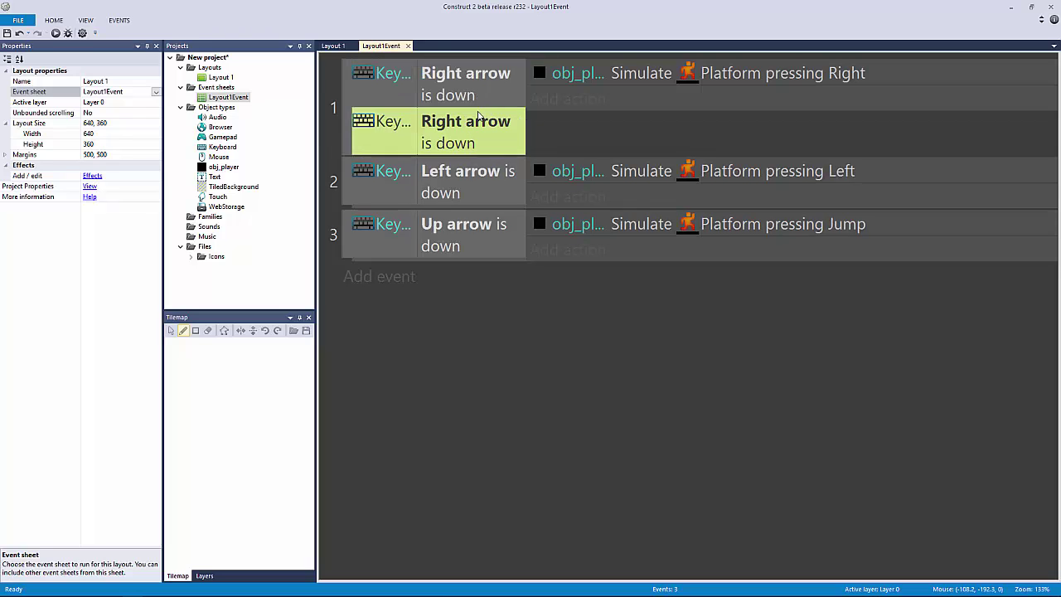
{"action": "left_click", "coordinate": [405, 93], "text": "ctrl"}
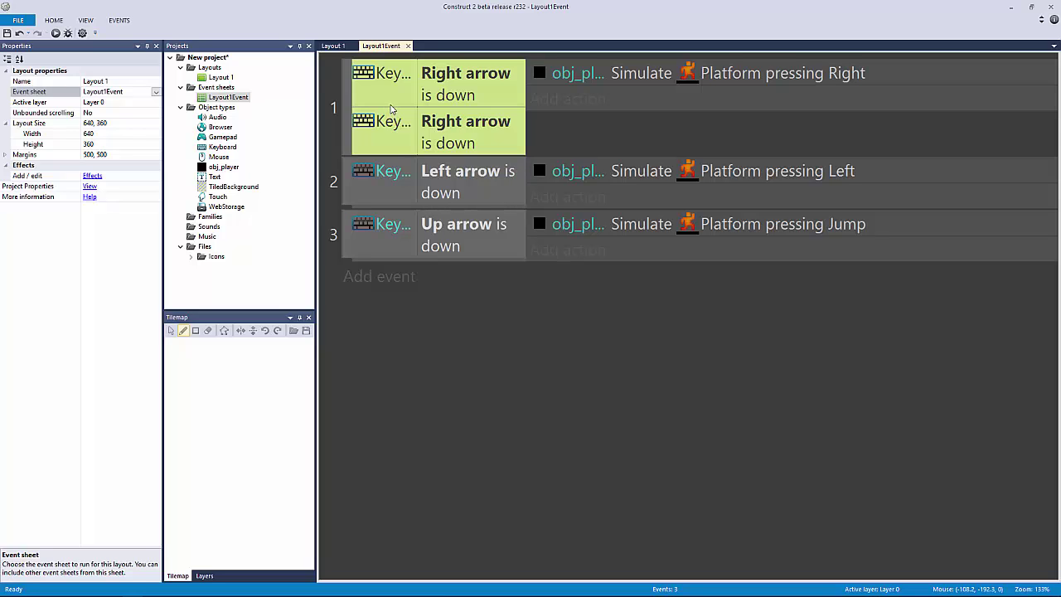
Add a comment above the first event reading "if this && this are true then simulate player moving right".
{"action": "left_click", "coordinate": [348, 126]}
{"action": "key", "text": "q"}
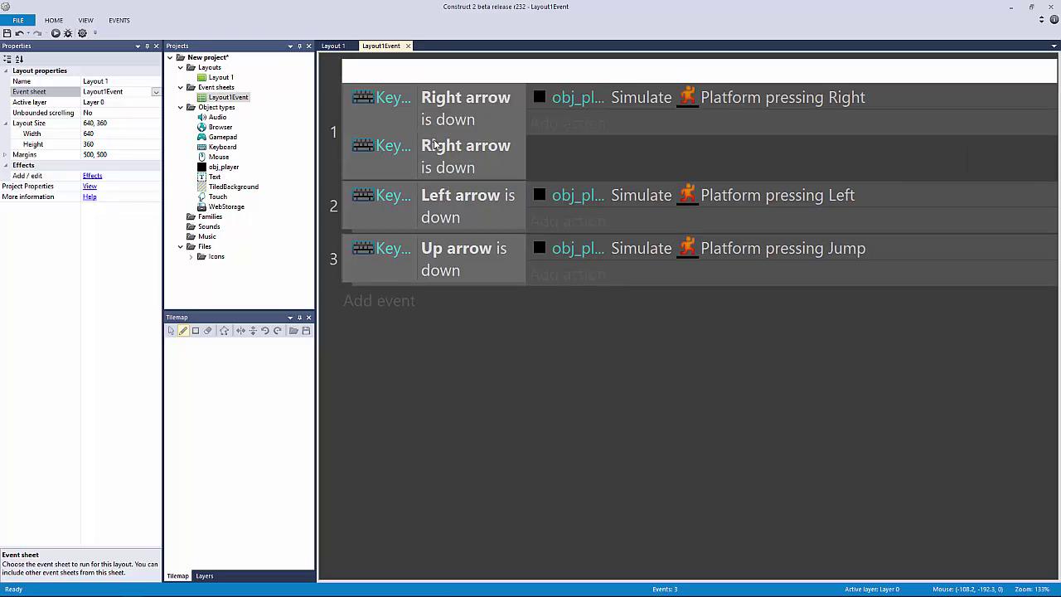
{"action": "type", "text": "if this ^"}
{"action": "key", "text": "BackSpace"}
{"action": "type", "text": "&& this"}
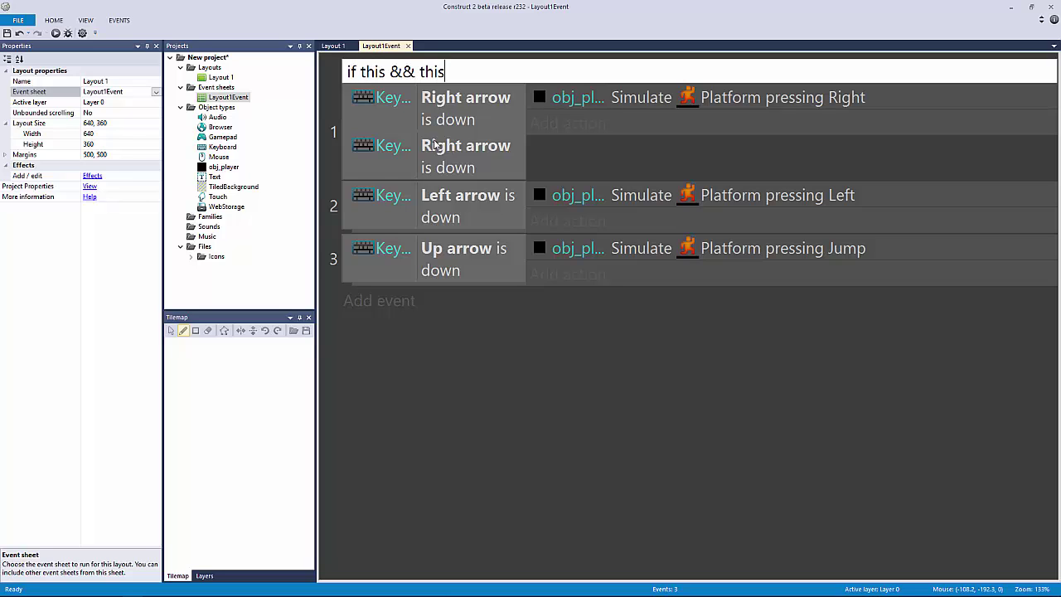
{"action": "type", "text": " are true the"}
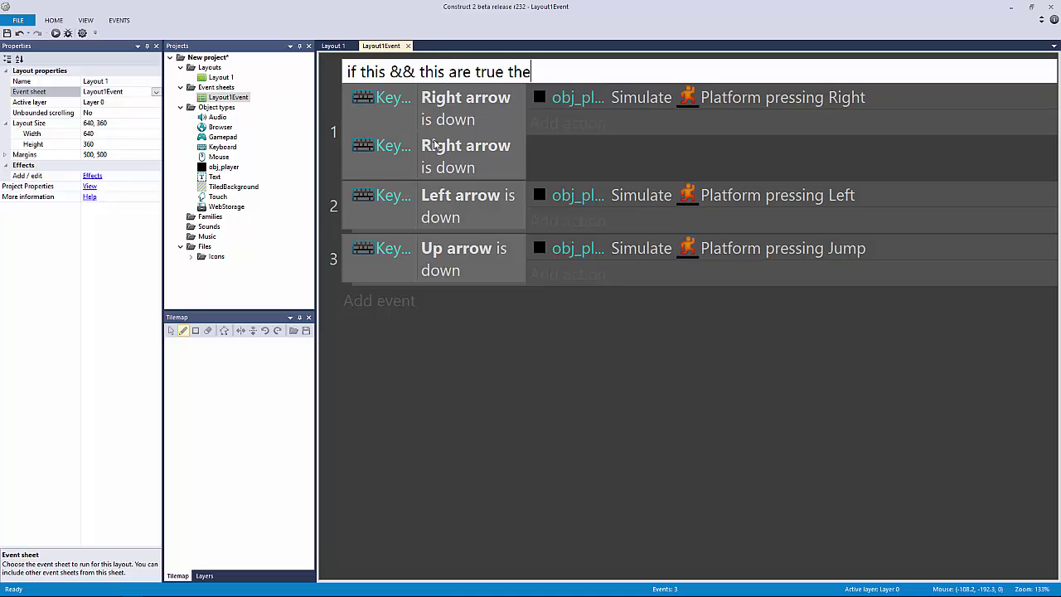
{"action": "type", "text": "n simulate player rig"}
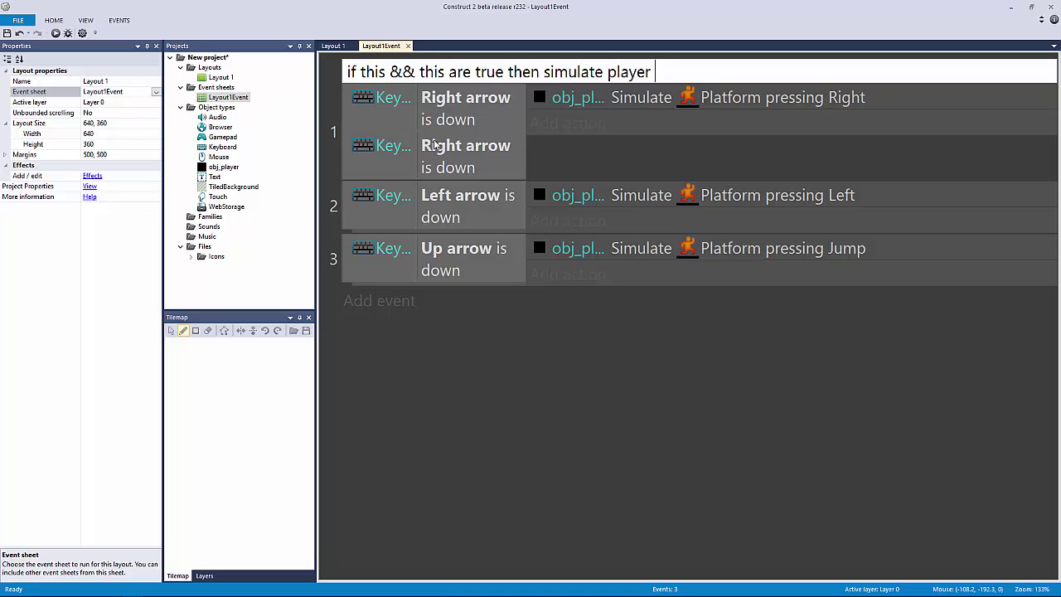
{"action": "key", "text": "BackSpace"}
{"action": "key", "text": "BackSpace"}
{"action": "key", "text": "BackSpace"}
{"action": "type", "text": "moving right"}
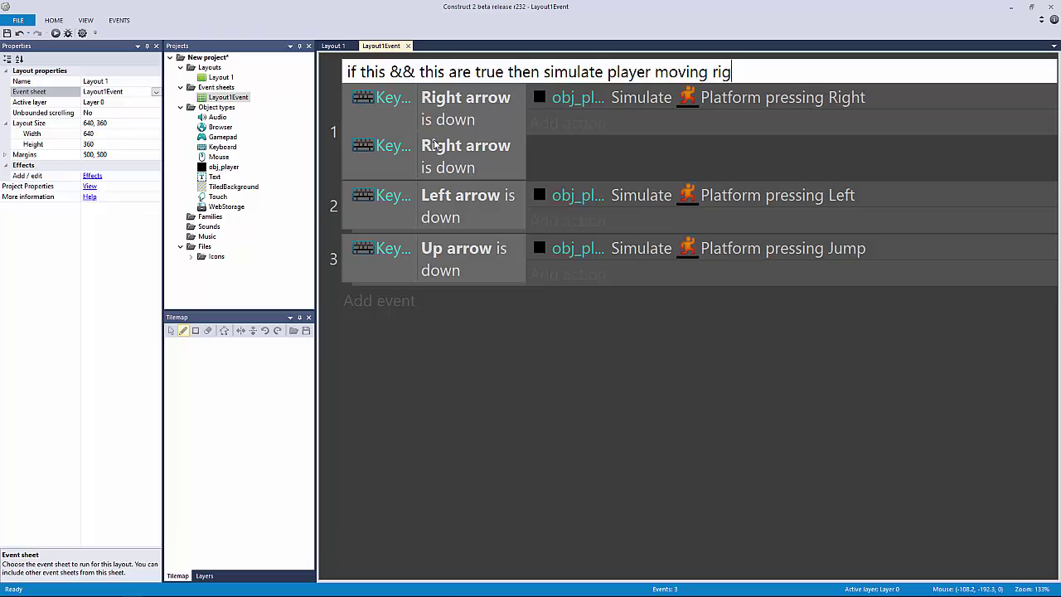
{"action": "key", "text": "Return"}
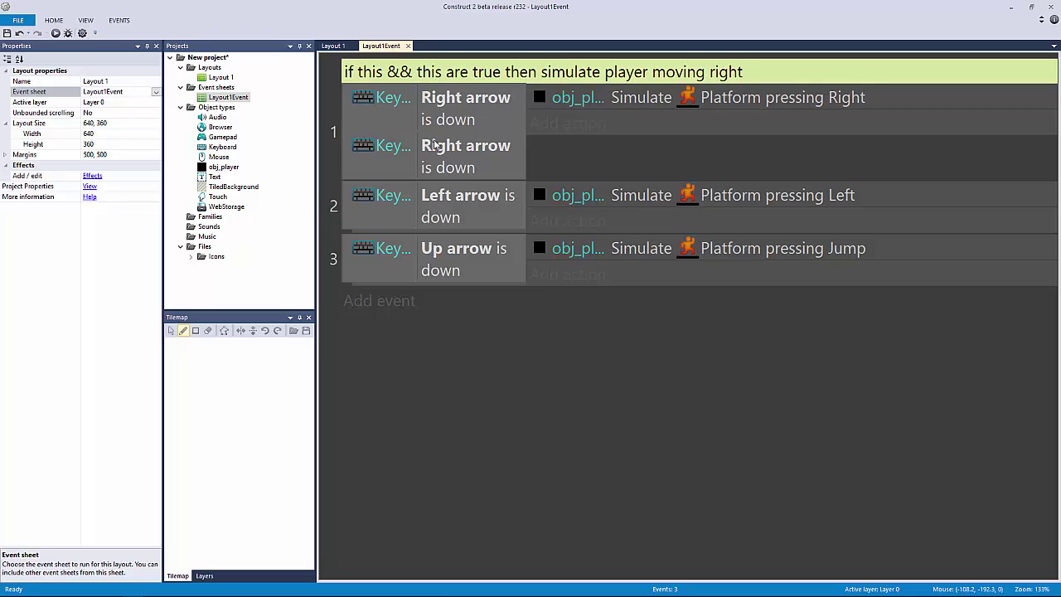
Clear the comment text above the first event and delete the comment.
{"action": "double_click", "coordinate": [404, 73]}
{"action": "left_click", "coordinate": [415, 74]}
{"action": "left_click", "coordinate": [661, 80]}
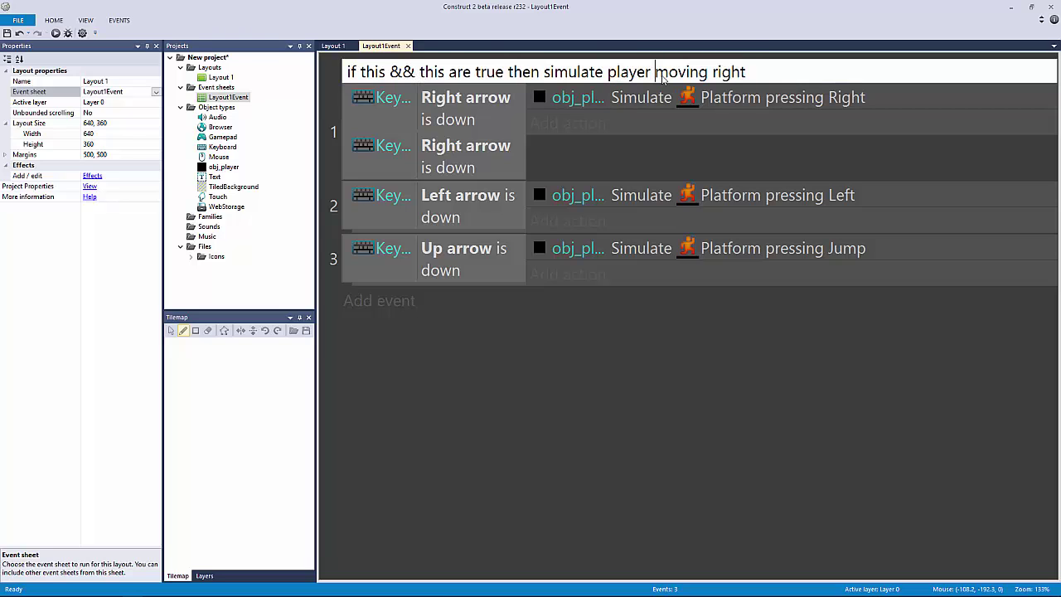
{"action": "left_click_drag", "start_coordinate": [779, 75], "coordinate": [312, 72]}
{"action": "key", "text": "Delete"}
{"action": "key", "text": "Return"}
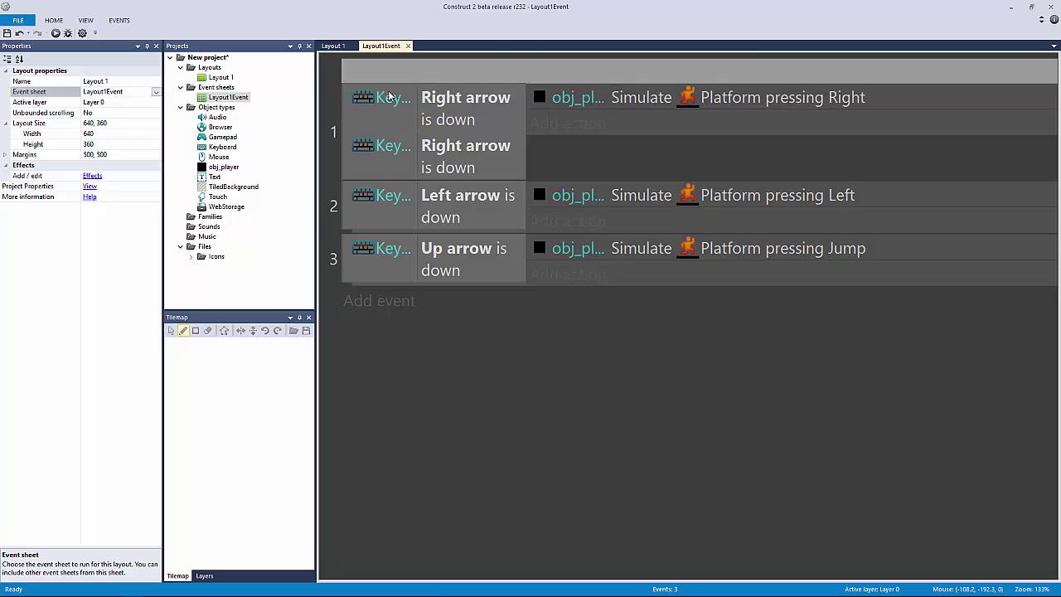
{"action": "key", "text": "Delete"}
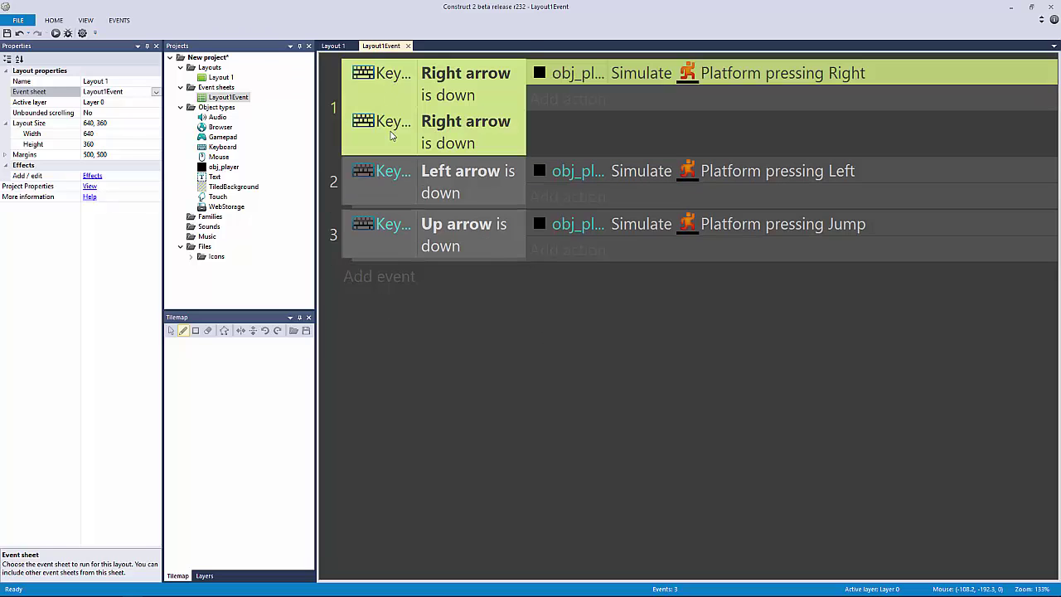
Duplicate the Left arrow and Up arrow conditions within their own events.
{"action": "left_click", "coordinate": [377, 120]}
{"action": "left_click", "coordinate": [435, 78]}
{"action": "left_click", "coordinate": [439, 122]}
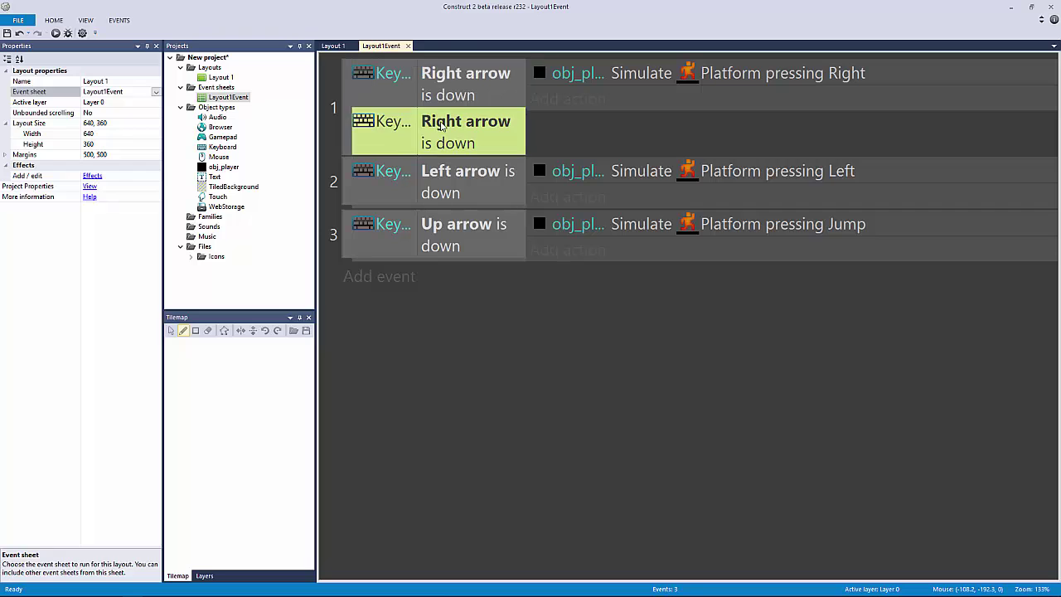
{"action": "left_click", "coordinate": [438, 174]}
{"action": "key", "text": "ctrl+c"}
{"action": "key", "text": "ctrl+v"}
{"action": "left_click", "coordinate": [476, 276]}
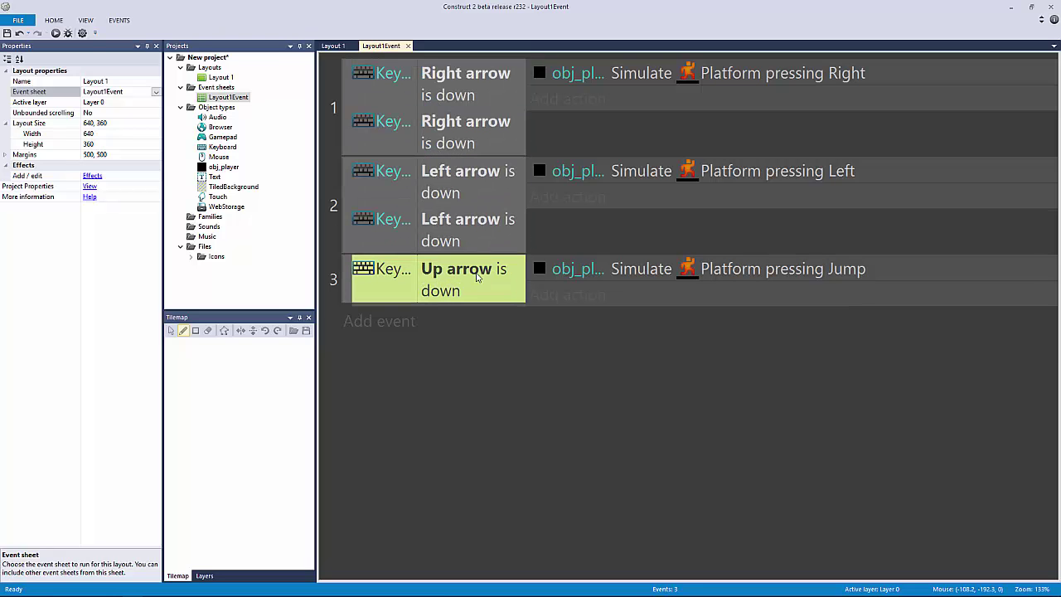
{"action": "key", "text": "ctrl+c"}
{"action": "key", "text": "ctrl+v"}
Change the key of the second Right arrow is down condition in the first event to D.
{"action": "left_click", "coordinate": [462, 224]}
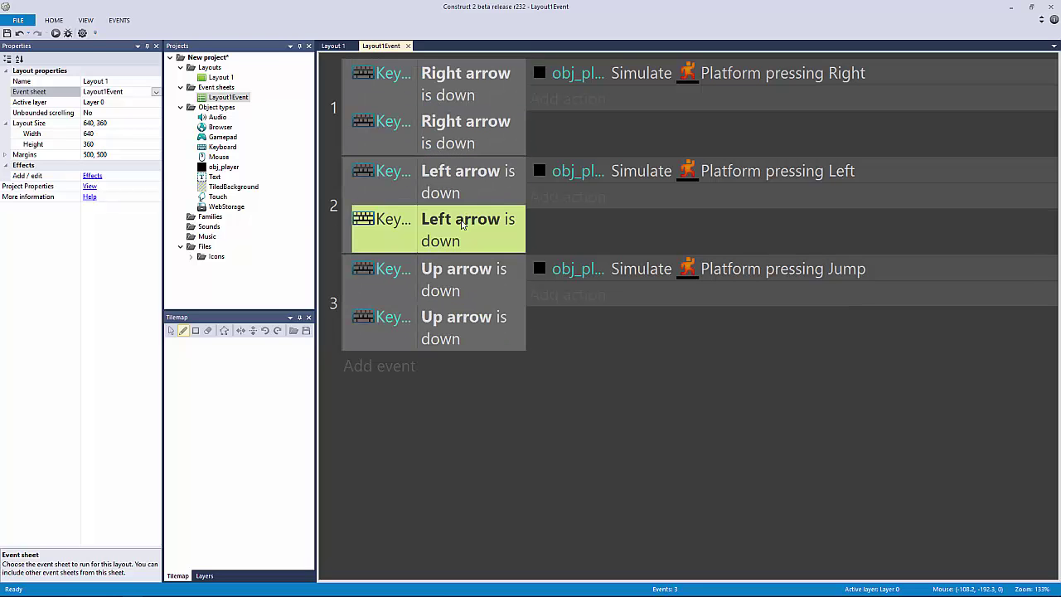
{"action": "left_click", "coordinate": [467, 137]}
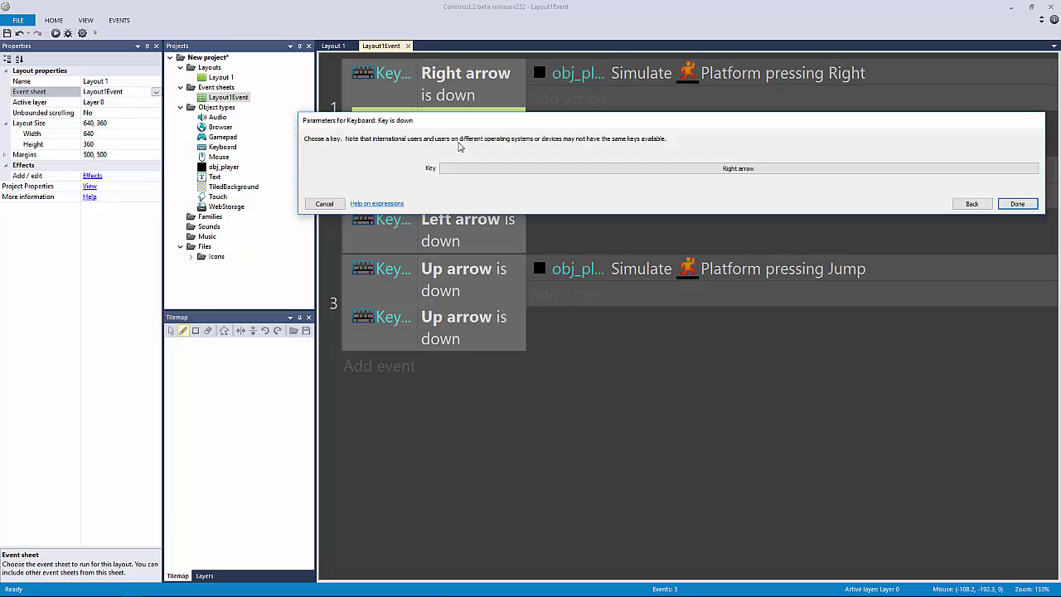
{"action": "double_click", "coordinate": [467, 141]}
{"action": "left_click", "coordinate": [485, 168]}
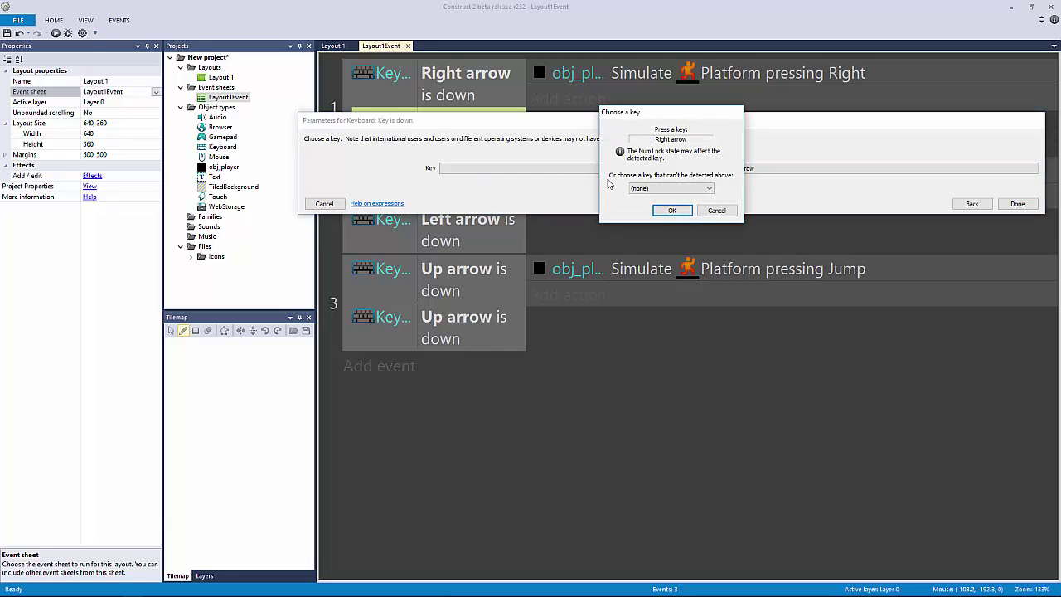
{"action": "key", "text": "d"}
{"action": "left_click", "coordinate": [672, 209]}
{"action": "left_click", "coordinate": [1018, 204]}
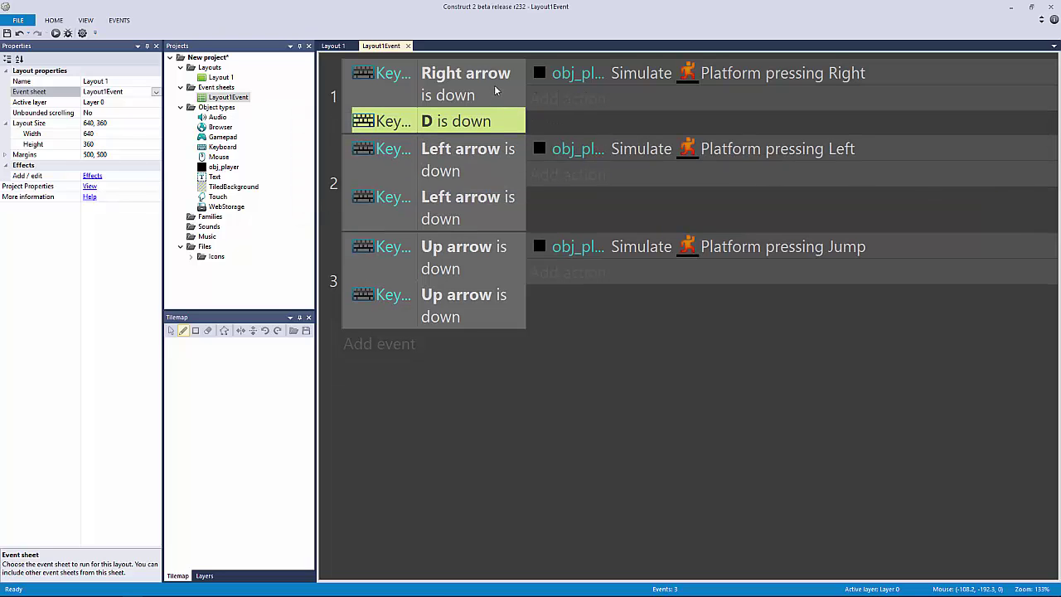
Delete the duplicate Left arrow and Up arrow conditions from the second and third events.
{"action": "left_click", "coordinate": [615, 80]}
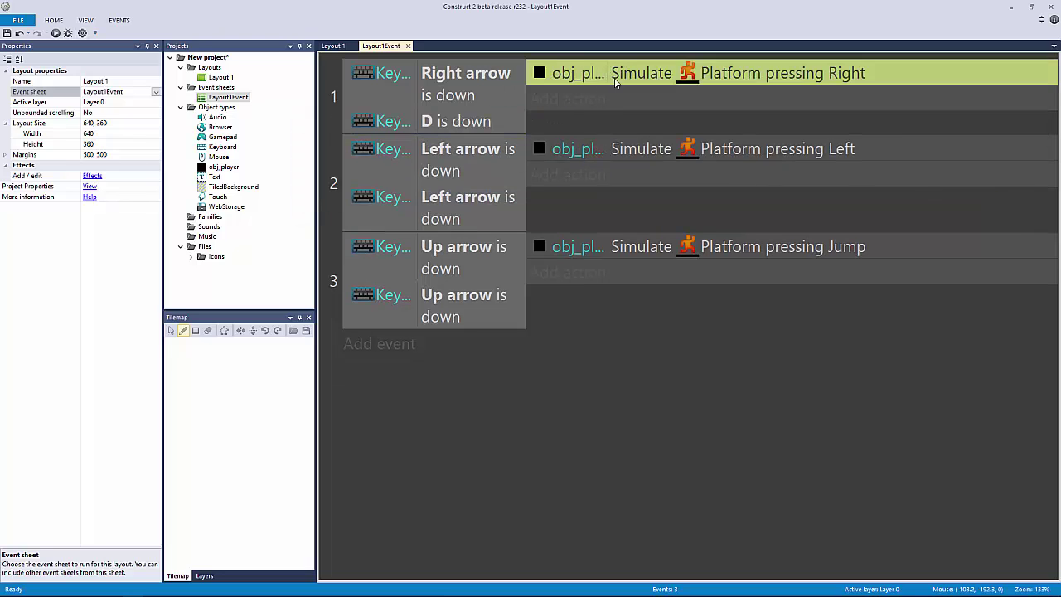
{"action": "left_click", "coordinate": [464, 214]}
{"action": "key", "text": "Delete"}
{"action": "left_click", "coordinate": [469, 274]}
{"action": "key", "text": "Delete"}
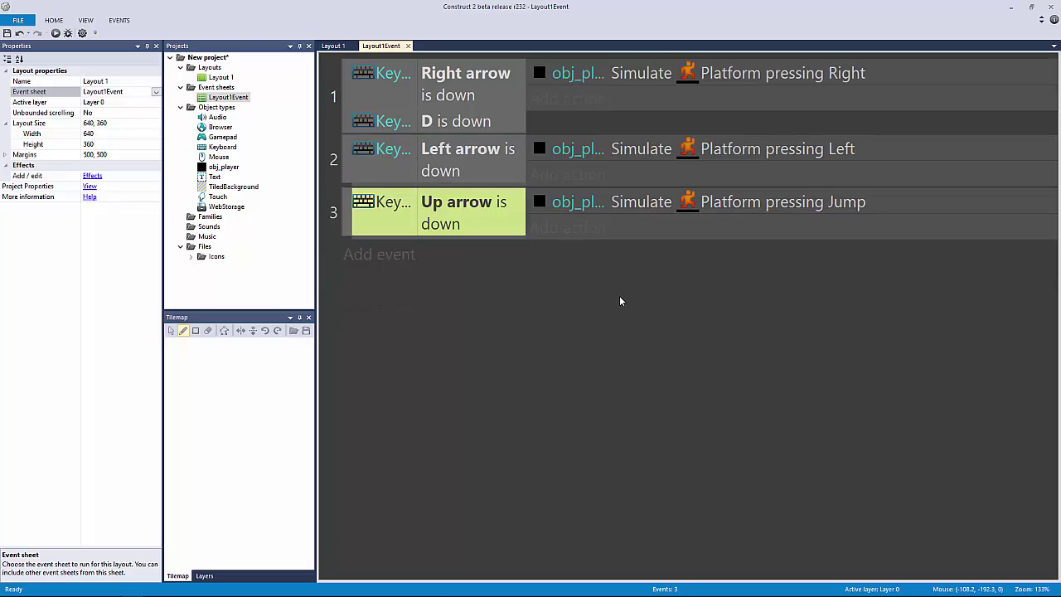
{"action": "left_click", "coordinate": [620, 301]}
{"action": "left_click", "coordinate": [451, 123]}
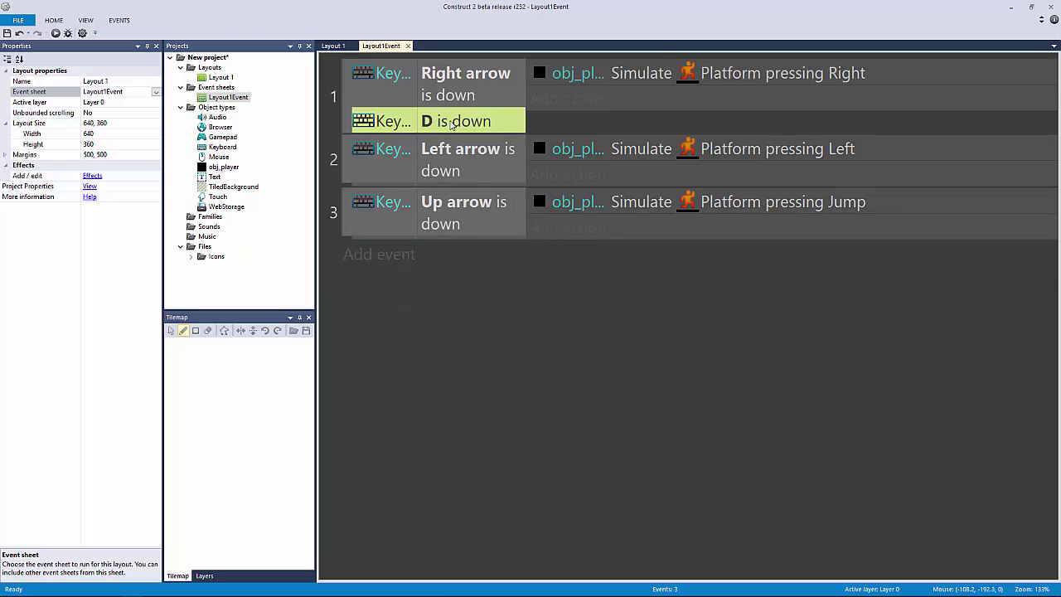
{"action": "left_click", "coordinate": [431, 99]}
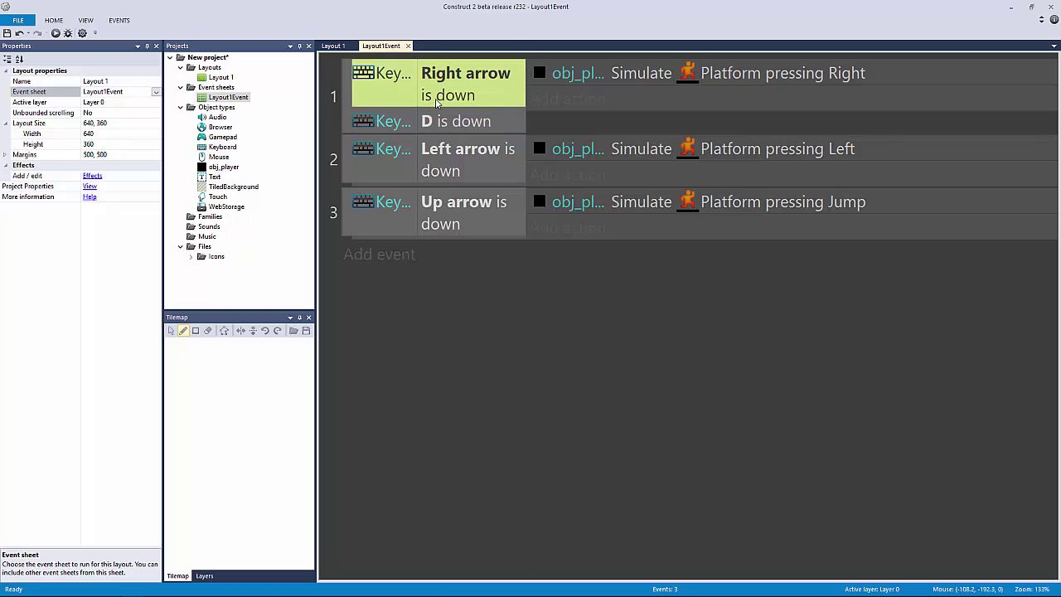
{"action": "left_click", "coordinate": [433, 122]}
{"action": "left_click", "coordinate": [444, 99], "text": "ctrl"}
{"action": "left_click", "coordinate": [454, 103]}
{"action": "left_click", "coordinate": [439, 121]}
{"action": "left_click", "coordinate": [353, 101]}
{"action": "left_click", "coordinate": [383, 116]}
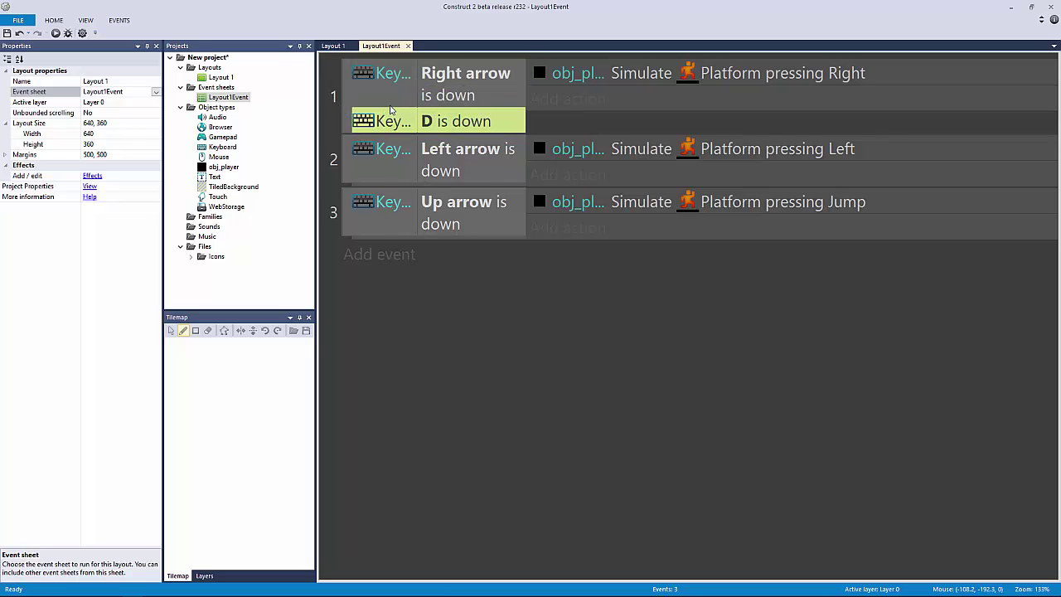
{"action": "left_click", "coordinate": [364, 104]}
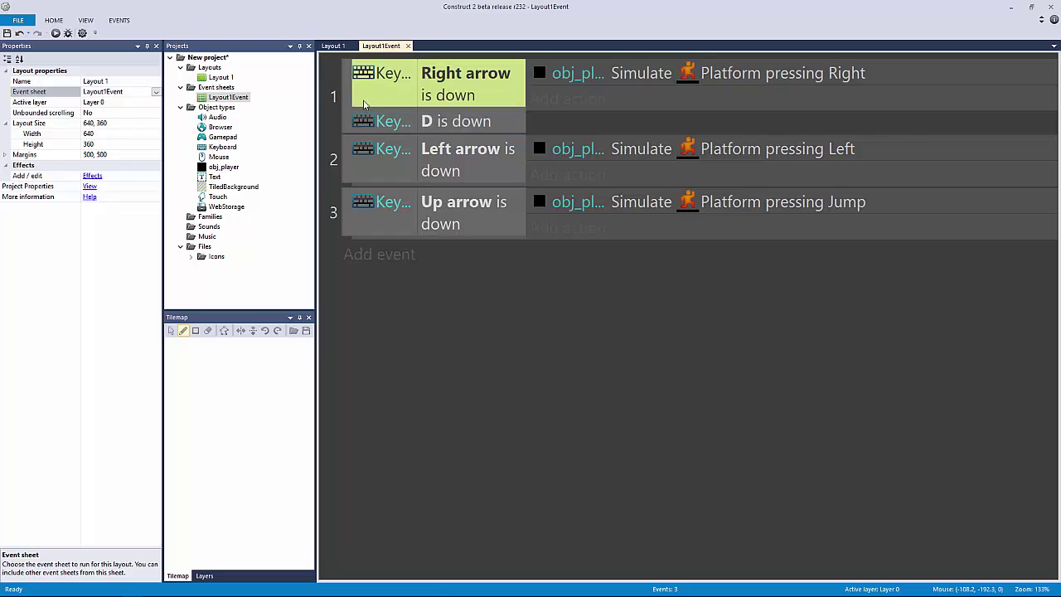
Make the first event, with its Right arrow and D conditions, an 'Or' block.
{"action": "left_click", "coordinate": [353, 102]}
{"action": "right_click", "coordinate": [351, 89]}
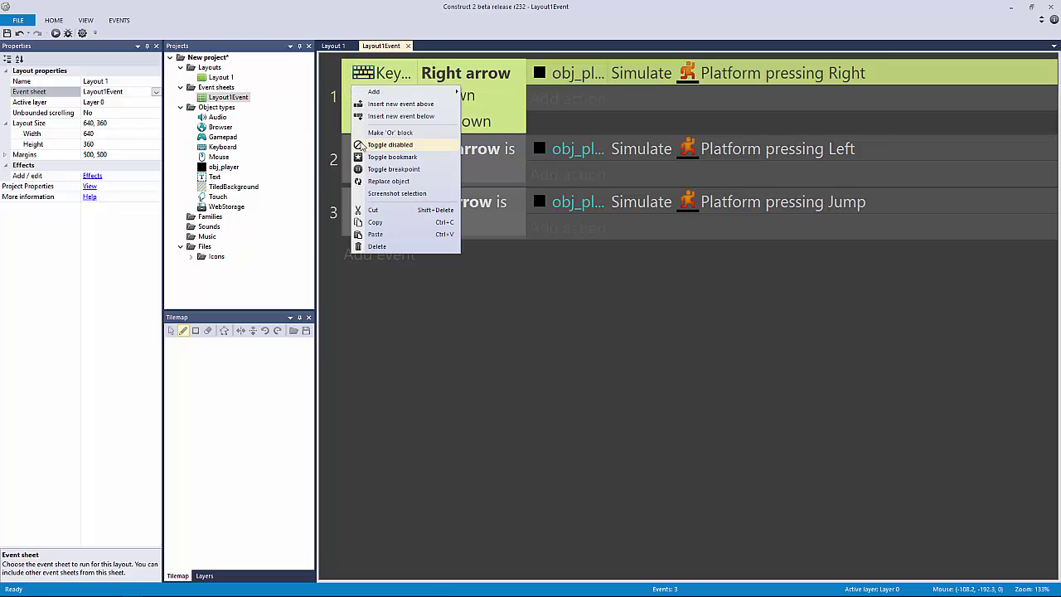
{"action": "left_click", "coordinate": [390, 132]}
{"action": "left_click", "coordinate": [321, 150]}
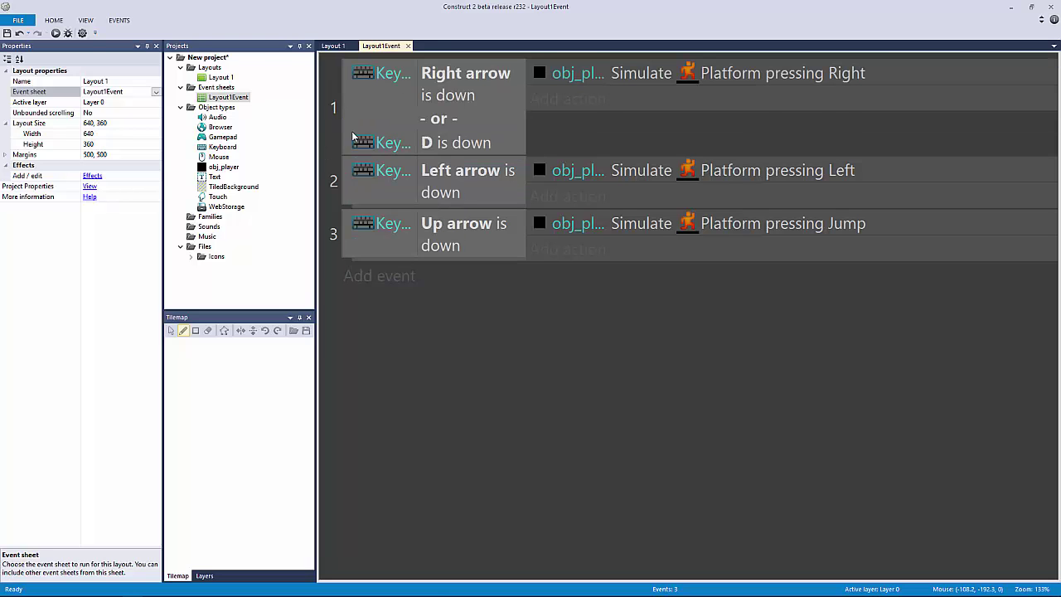
Undo the first event's conversion to an 'Or' block.
{"action": "left_click", "coordinate": [352, 137]}
{"action": "left_click", "coordinate": [351, 123]}
{"action": "key", "text": "ctrl+z"}
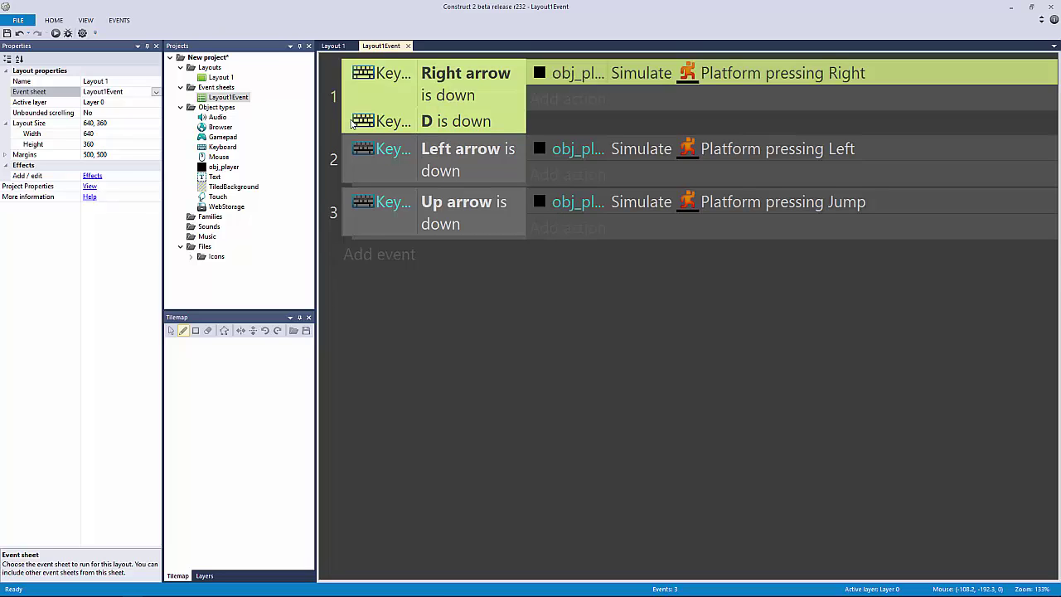
Make the first event, with its Right arrow and D conditions, an 'Or' block again.
{"action": "left_click", "coordinate": [386, 107]}
{"action": "left_click", "coordinate": [351, 119]}
{"action": "key", "text": "y"}
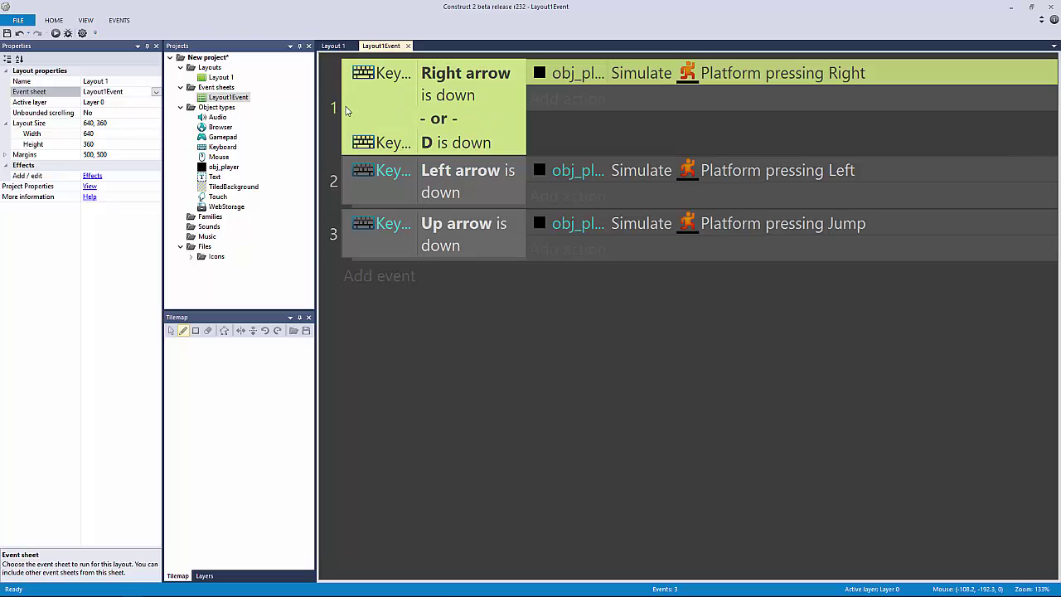
{"action": "left_click", "coordinate": [502, 360]}
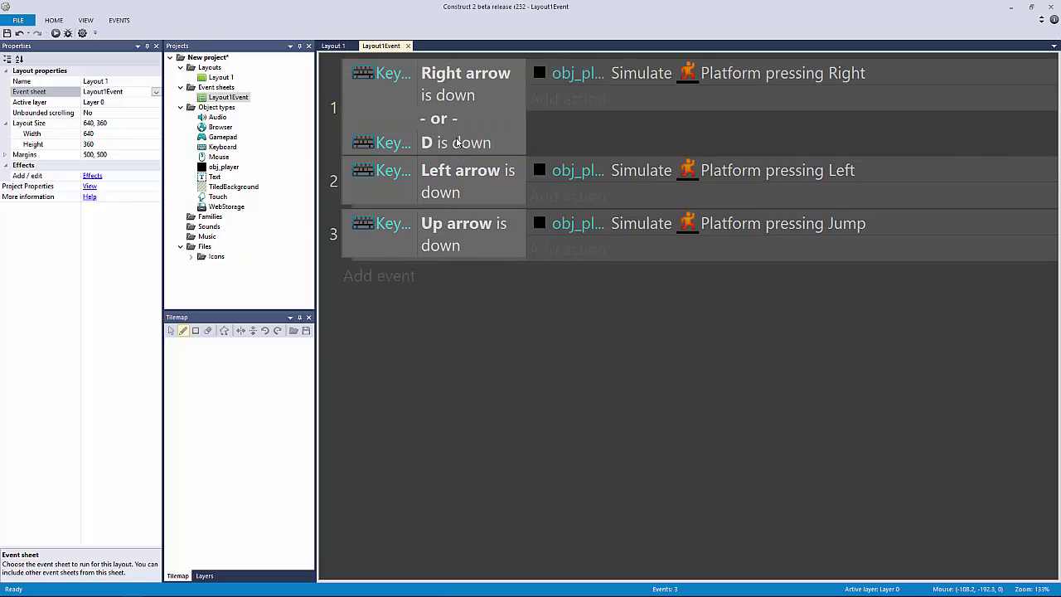
Copy the D is down condition into the Left arrow event and make that event an 'Or' block.
{"action": "left_click", "coordinate": [456, 146]}
{"action": "left_click", "coordinate": [445, 172]}
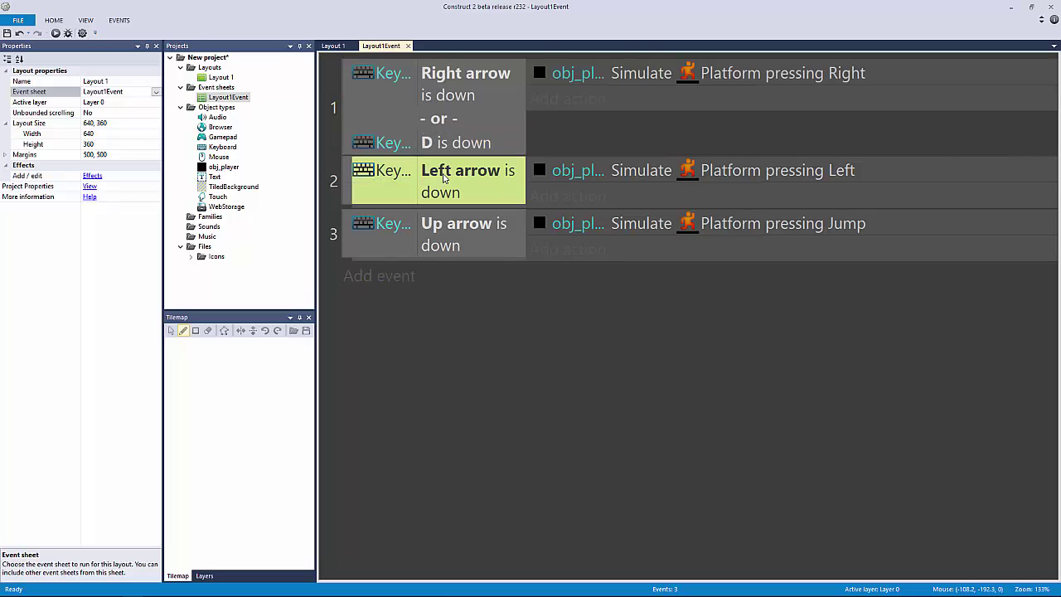
{"action": "left_click", "coordinate": [349, 203]}
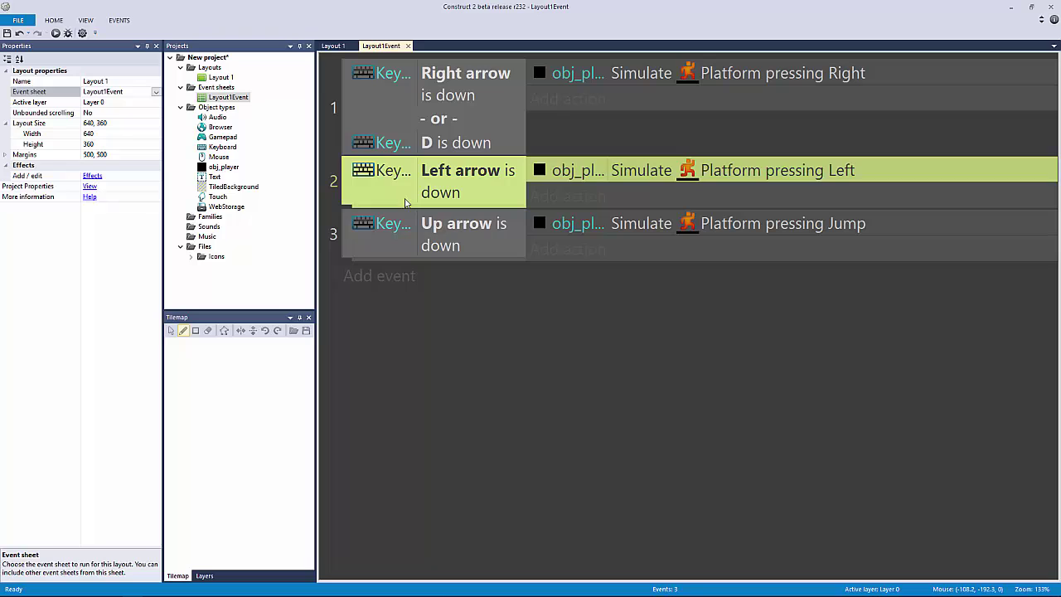
{"action": "left_click", "coordinate": [396, 152]}
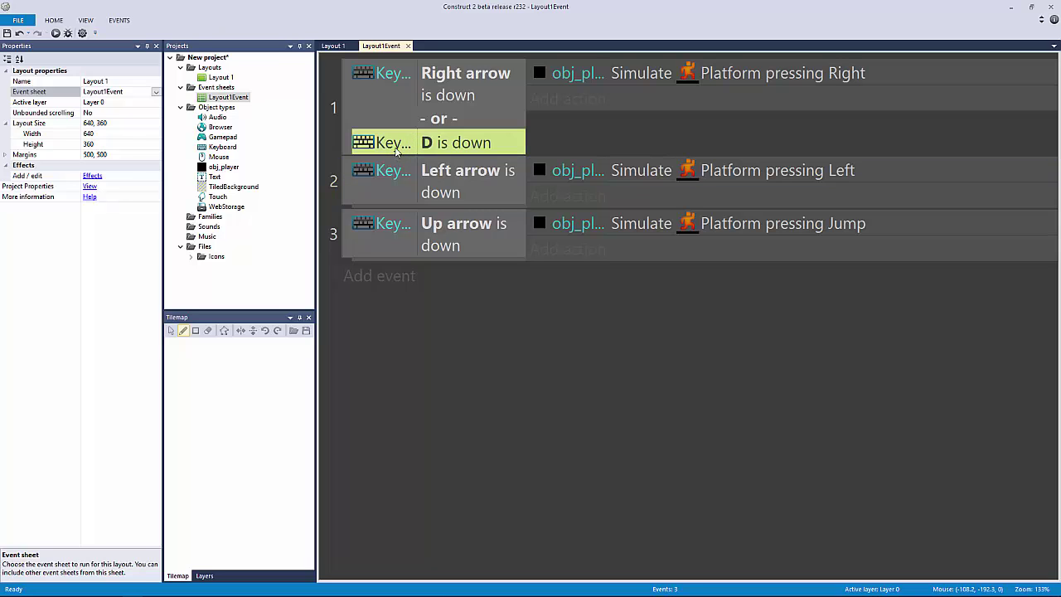
{"action": "left_click_drag", "start_coordinate": [396, 152], "coordinate": [415, 205], "text": "ctrl"}
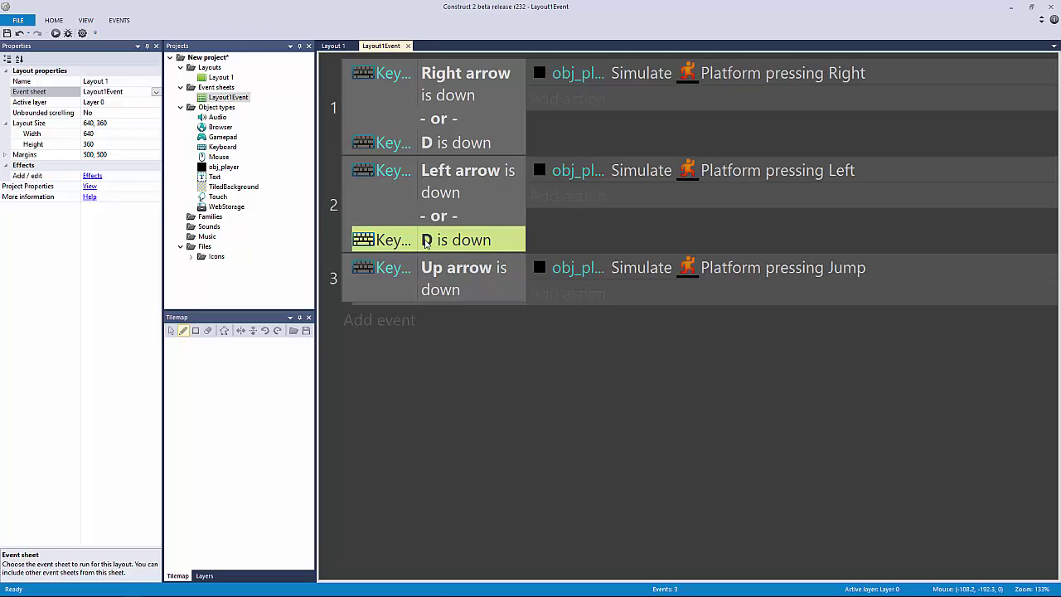
Copy the D is down condition into the Up arrow event and make that event an 'Or' block.
{"action": "left_click_drag", "start_coordinate": [426, 240], "coordinate": [419, 307], "text": "ctrl"}
{"action": "left_click", "coordinate": [352, 299]}
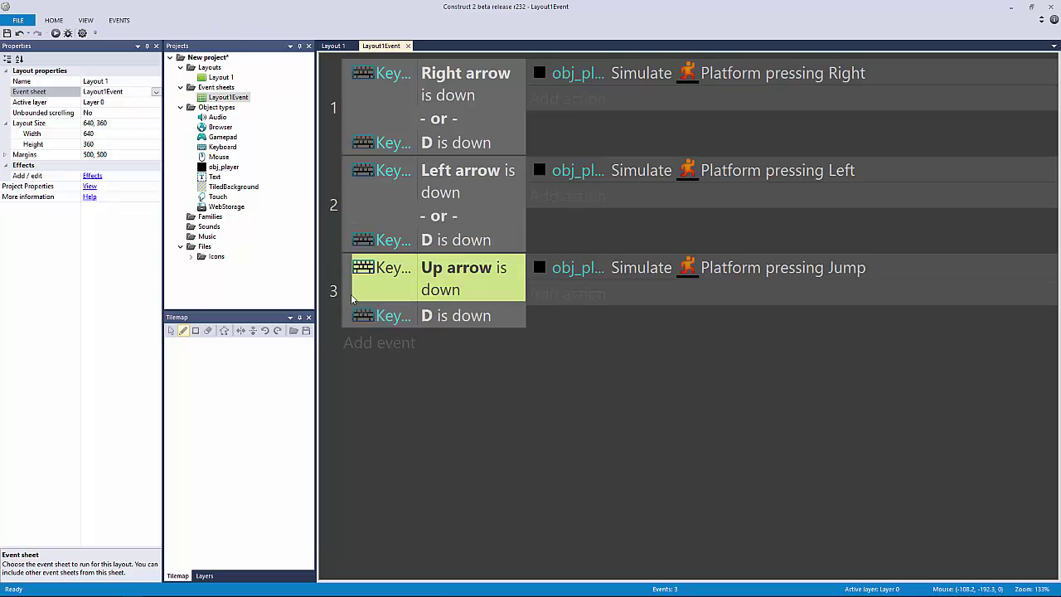
{"action": "left_click", "coordinate": [351, 302]}
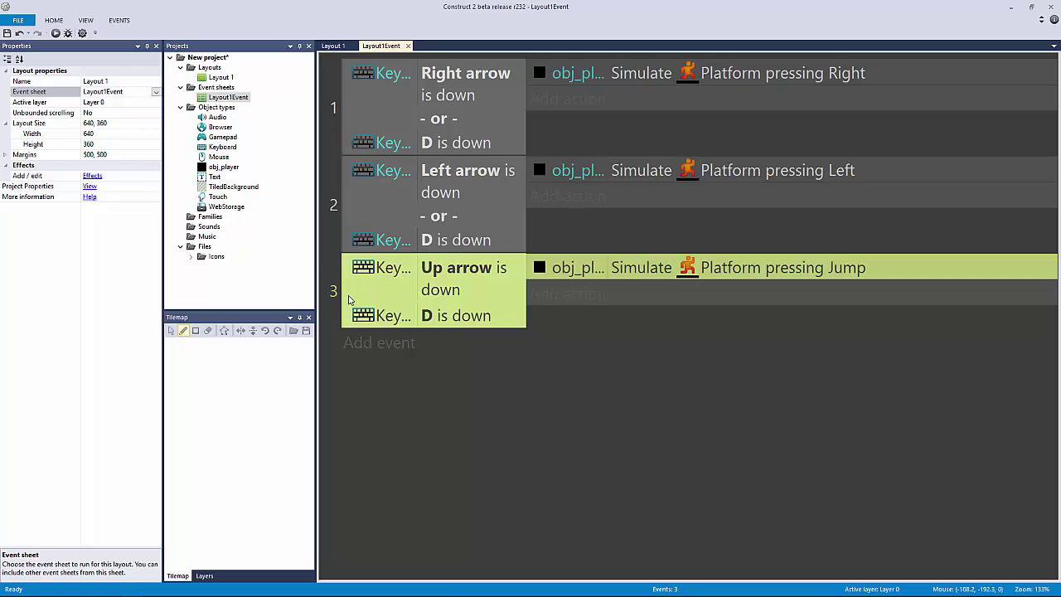
{"action": "right_click", "coordinate": [352, 301]}
{"action": "left_click", "coordinate": [381, 342]}
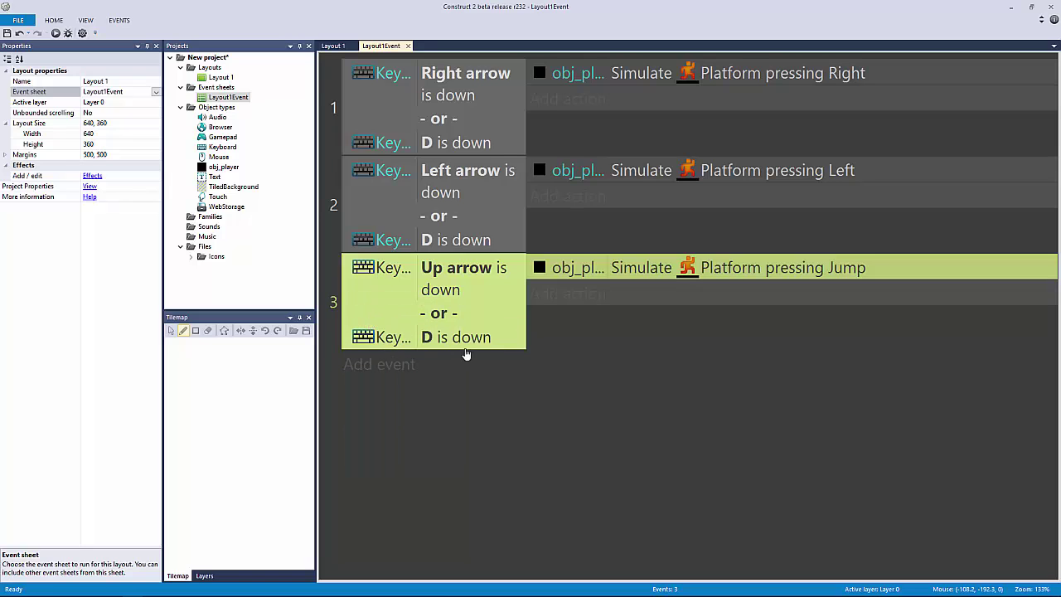
{"action": "double_click", "coordinate": [570, 373]}
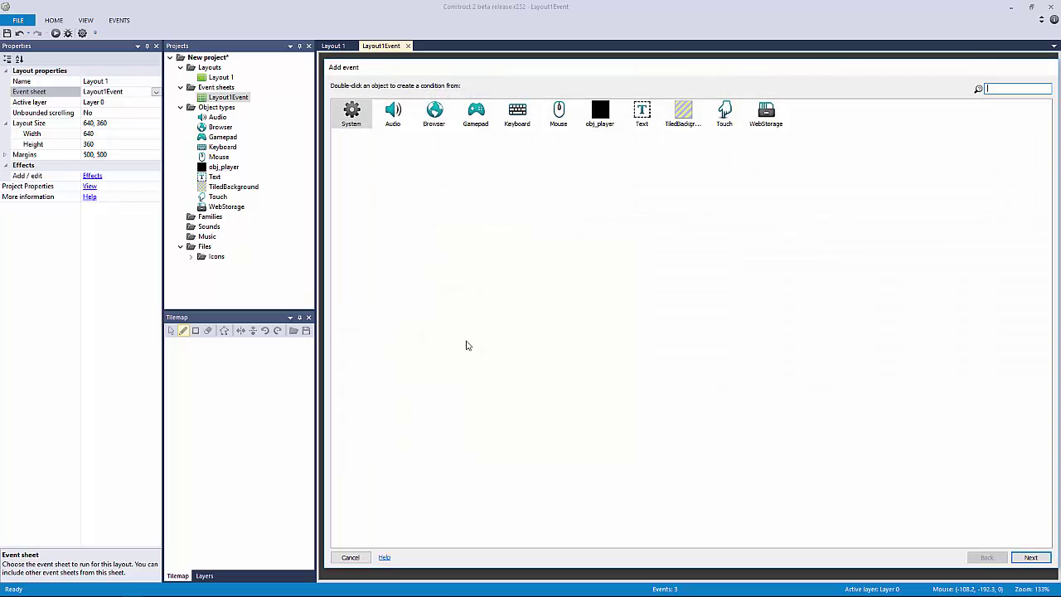
{"action": "left_click", "coordinate": [348, 556]}
Change the key of the D is down condition in the second event to A.
{"action": "left_click", "coordinate": [452, 241]}
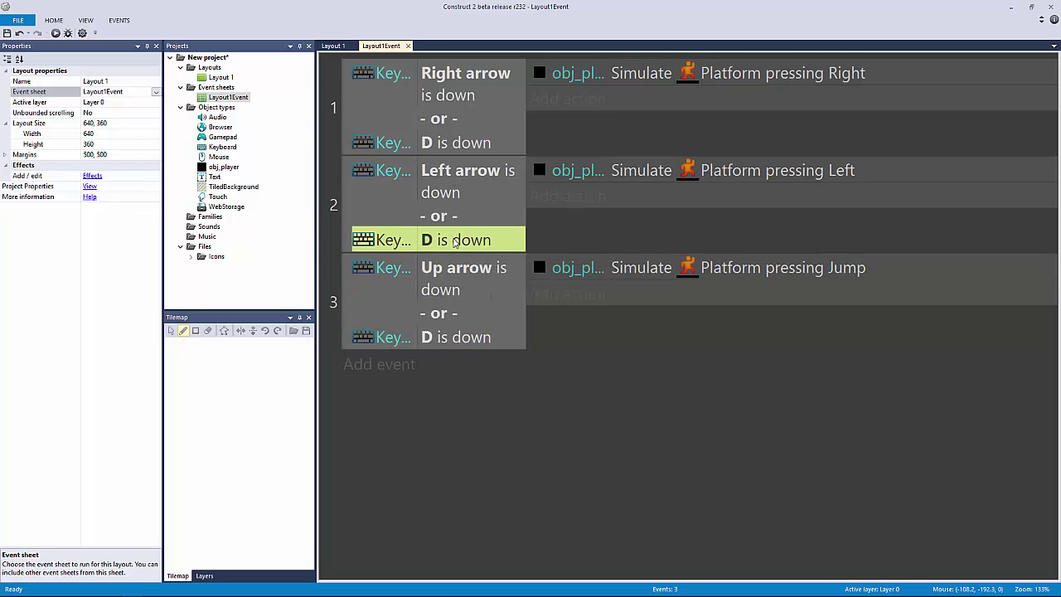
{"action": "double_click", "coordinate": [455, 241]}
{"action": "left_click", "coordinate": [581, 170]}
{"action": "key", "text": "a"}
{"action": "left_click", "coordinate": [672, 212]}
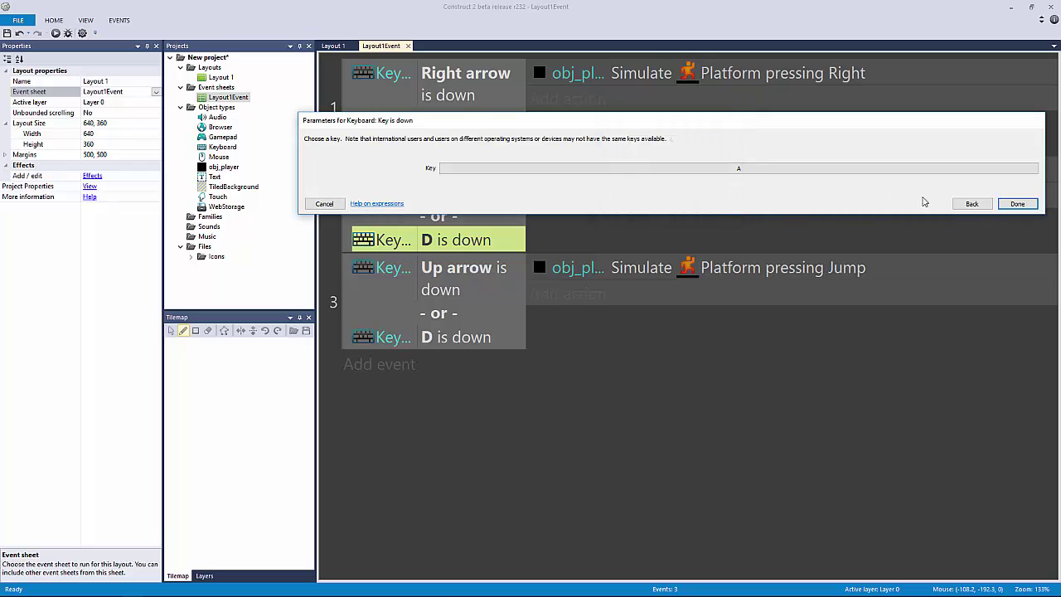
{"action": "left_click", "coordinate": [1018, 204]}
Change the key of the D is down condition in the third event to W.
{"action": "double_click", "coordinate": [460, 338]}
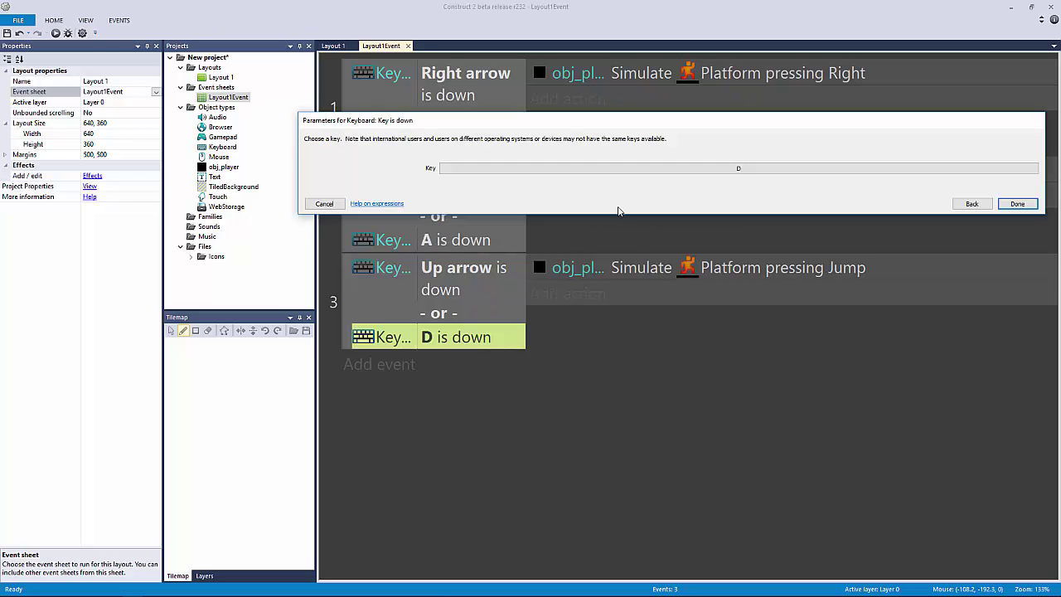
{"action": "left_click", "coordinate": [605, 170]}
{"action": "key", "text": "w"}
{"action": "left_click", "coordinate": [657, 209]}
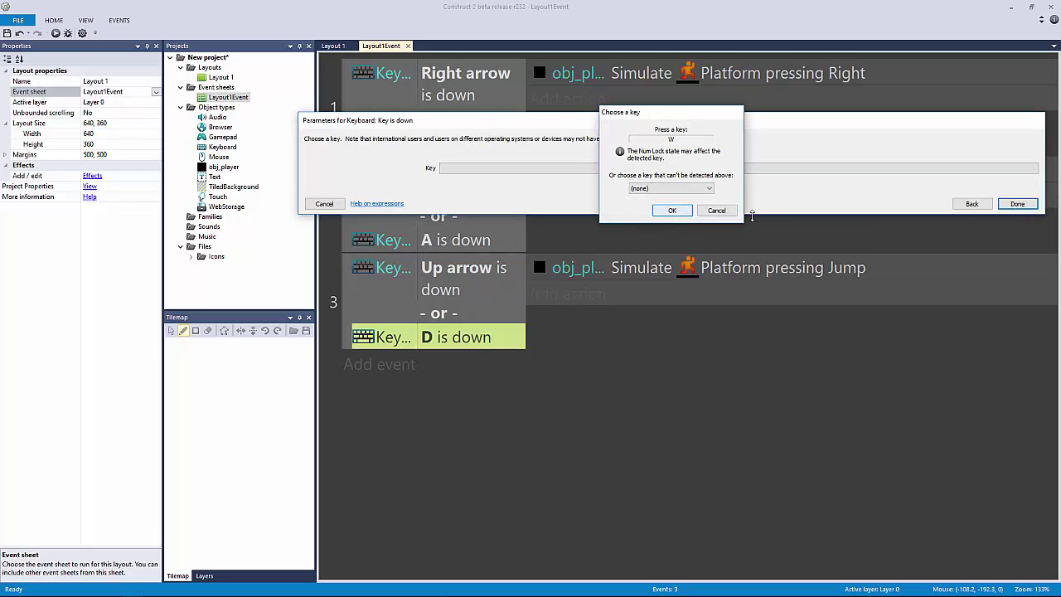
{"action": "left_click", "coordinate": [1018, 204]}
{"action": "left_click", "coordinate": [591, 371]}
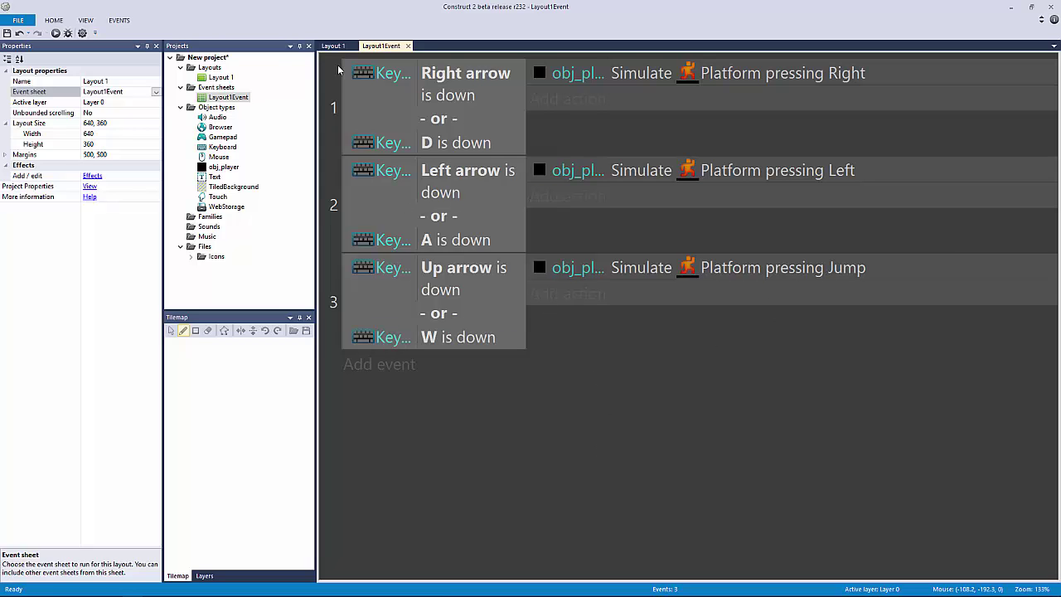
{"action": "scroll", "coordinate": [538, 168], "scroll_direction": "down", "scroll_amount": 4, "text": "ctrl"}
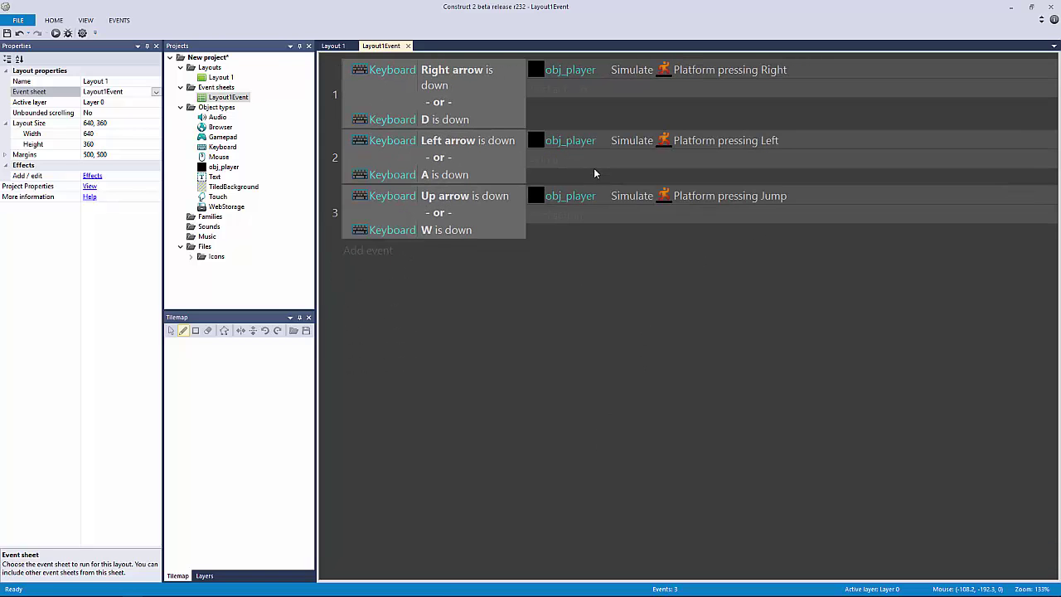
{"action": "scroll", "coordinate": [580, 170], "scroll_direction": "down", "scroll_amount": 2, "text": "ctrl"}
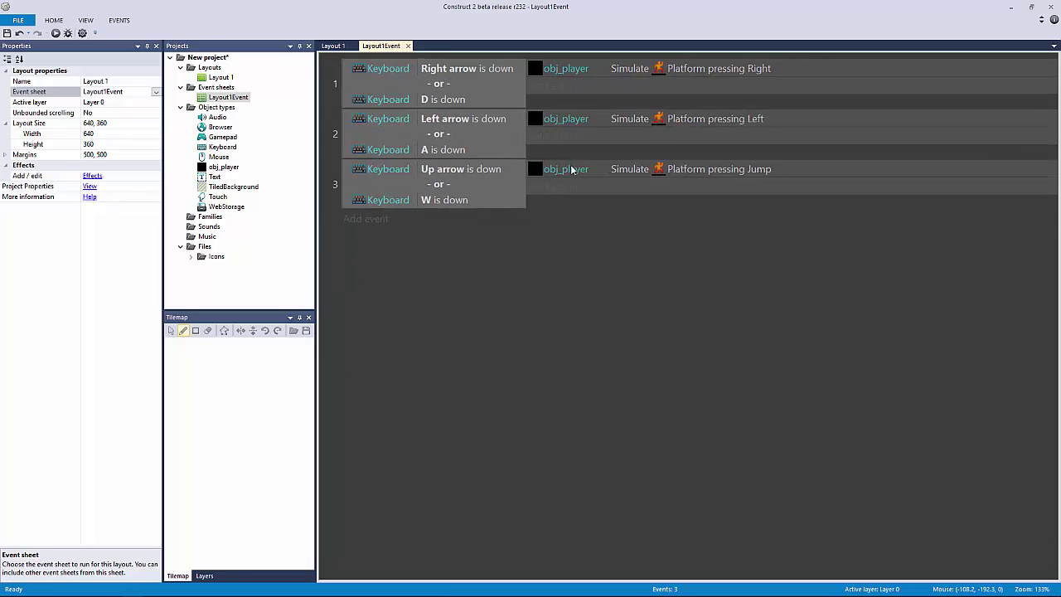
{"action": "left_click", "coordinate": [351, 95]}
{"action": "left_click", "coordinate": [349, 127], "text": "ctrl"}
{"action": "left_click", "coordinate": [352, 171], "text": "ctrl"}
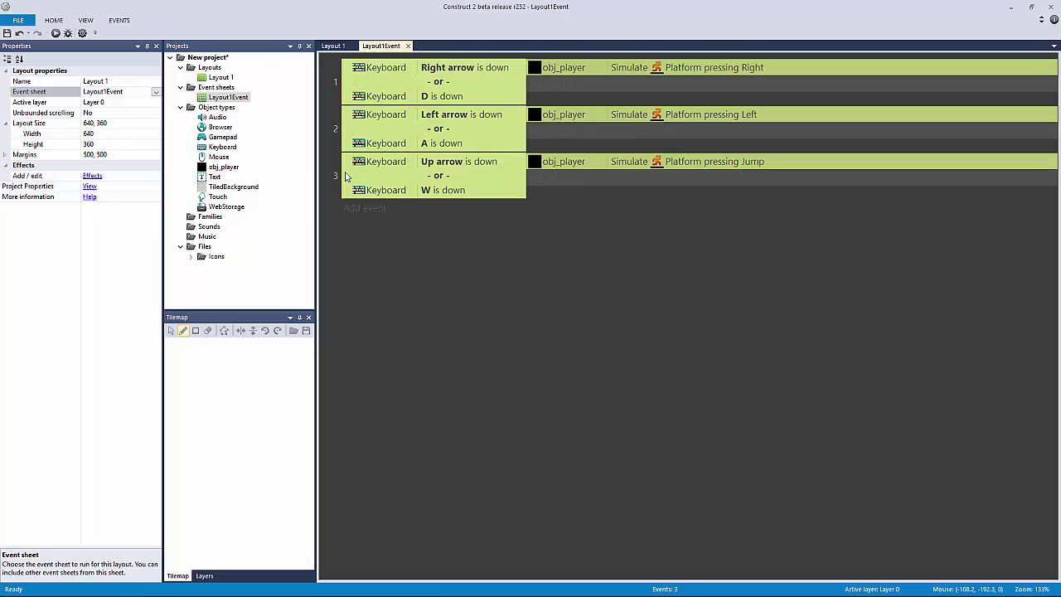
{"action": "left_click", "coordinate": [337, 130]}
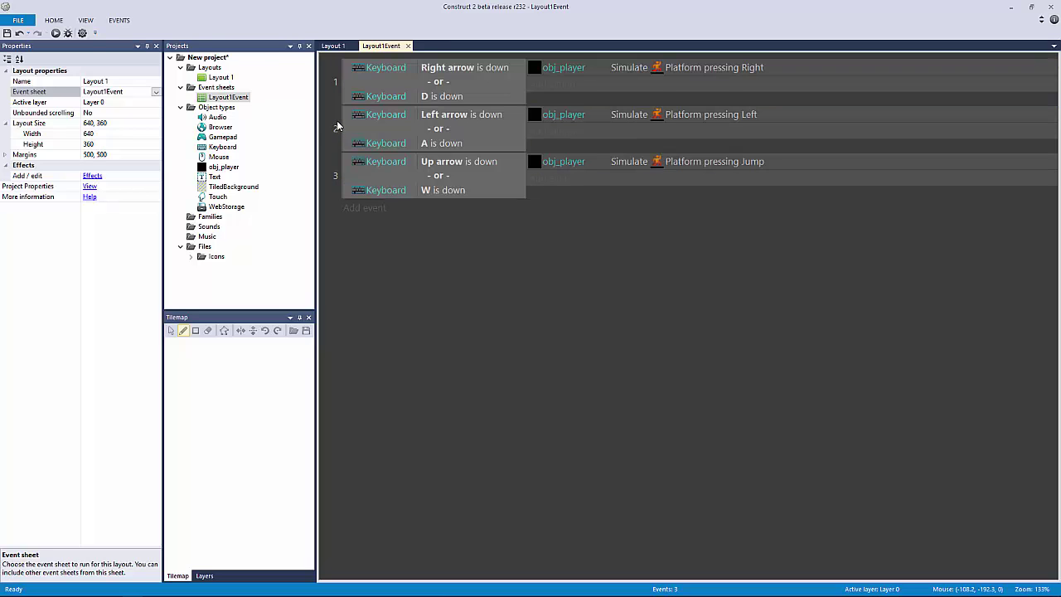
Run a preview of Layout 1 and enlarge the preview window.
{"action": "left_click", "coordinate": [333, 46]}
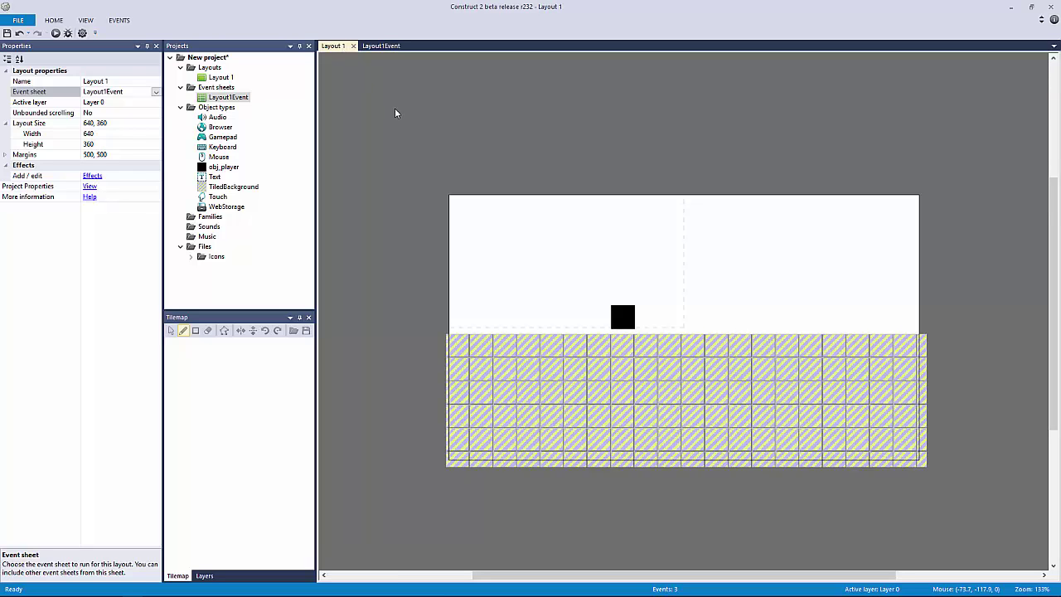
{"action": "key", "text": "F5"}
{"action": "left_click_drag", "start_coordinate": [535, 241], "coordinate": [440, 71]}
{"action": "left_click_drag", "start_coordinate": [529, 187], "coordinate": [962, 500]}
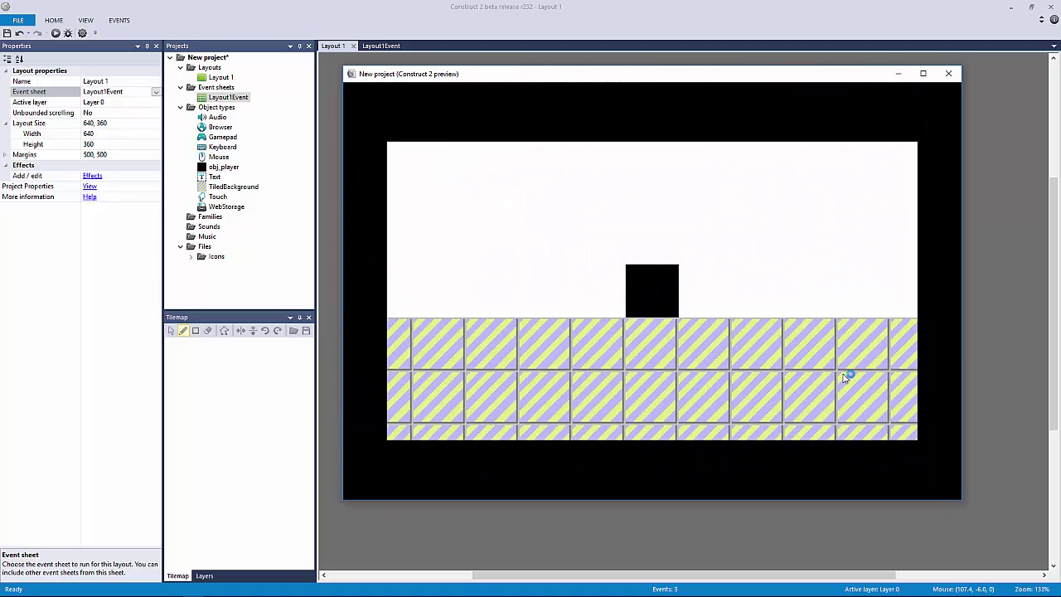
Test the player's sideways movement and jumping in the preview, and close it.
{"action": "key", "text": "Left"}
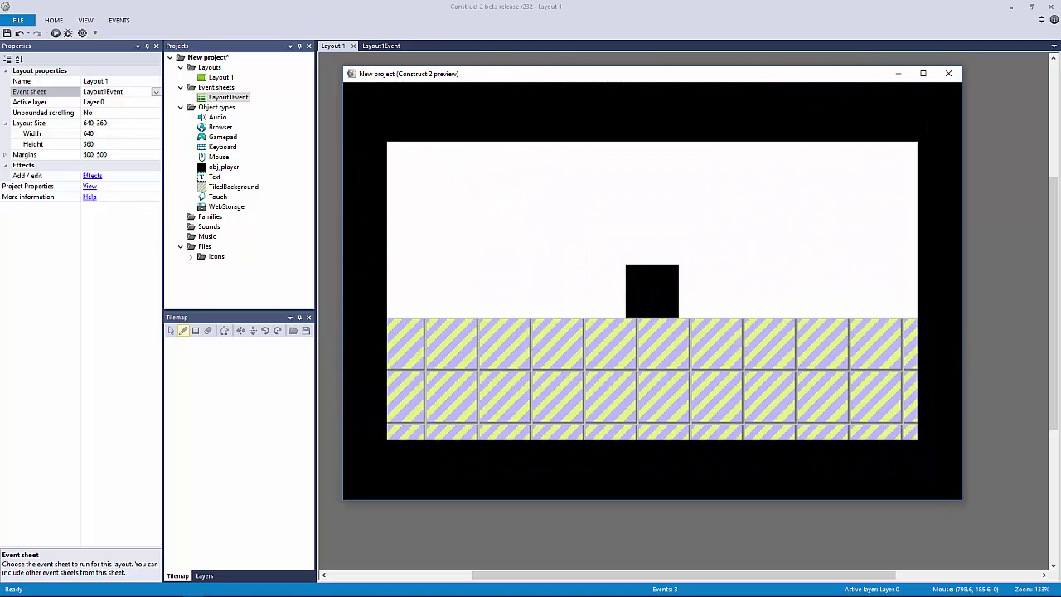
{"action": "key", "text": "Up"}
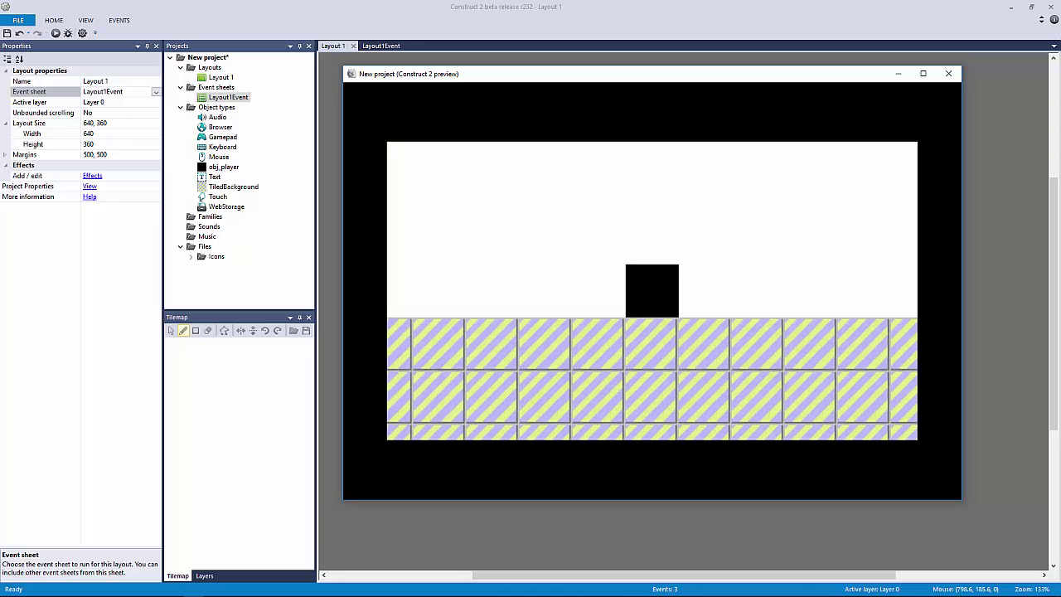
{"action": "key", "text": "Left"}
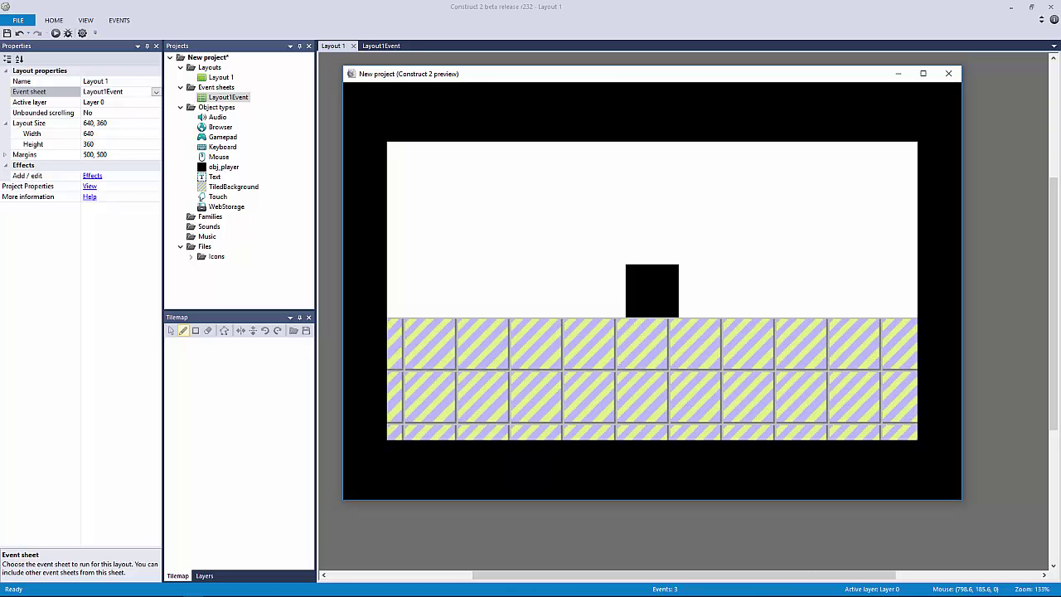
{"action": "key", "text": "Up"}
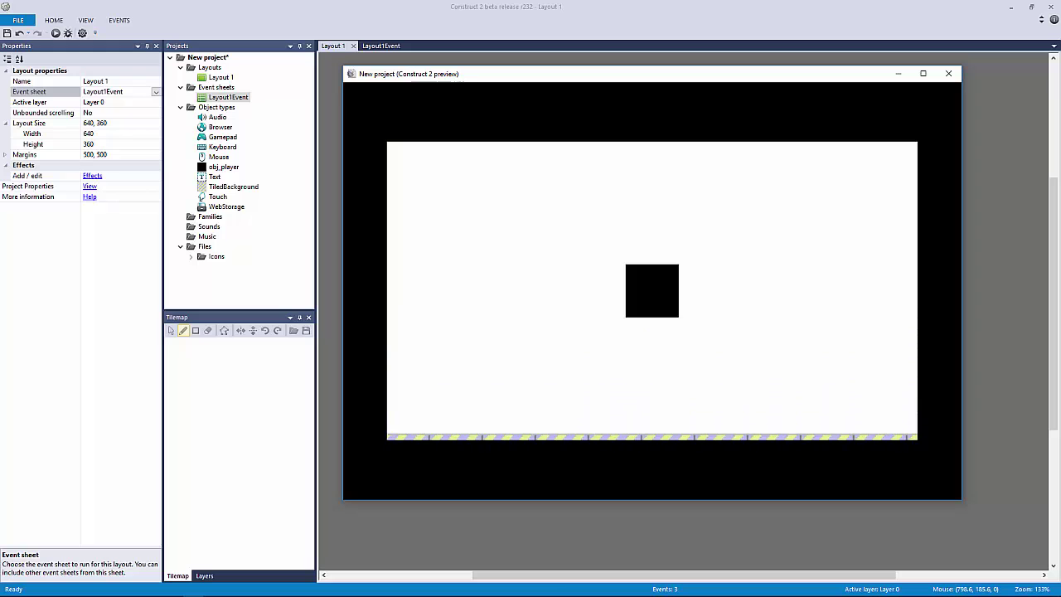
{"action": "key", "text": "Up"}
{"action": "key", "text": "Up"}
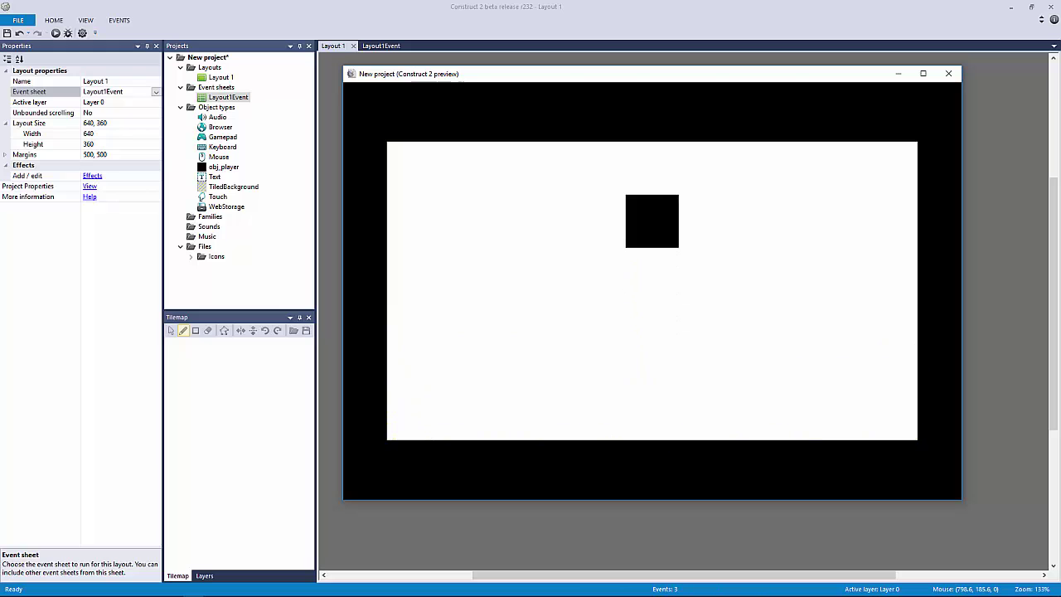
{"action": "key", "text": "Up"}
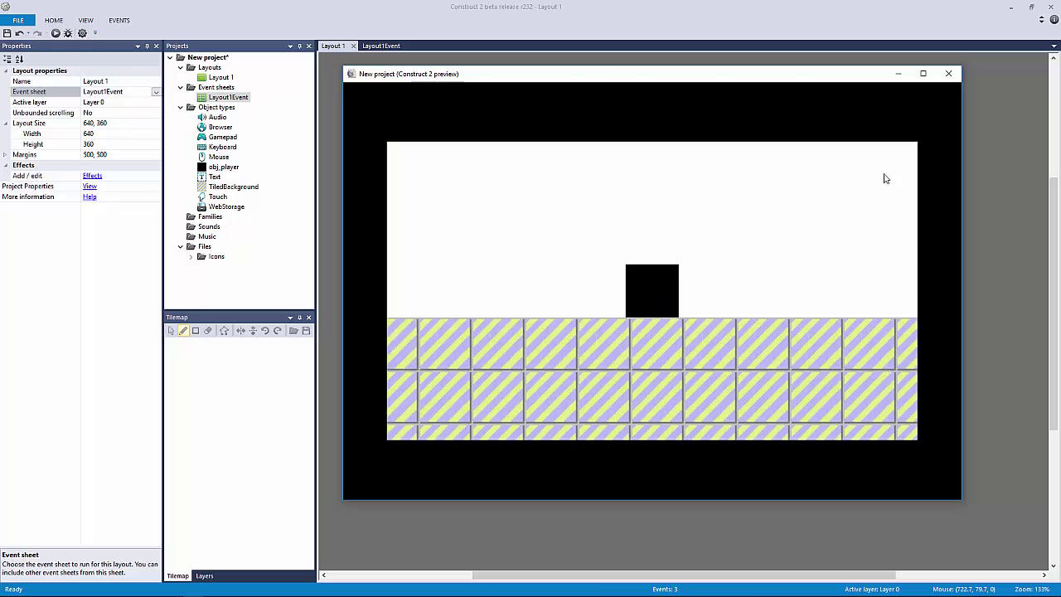
{"action": "left_click", "coordinate": [948, 73]}
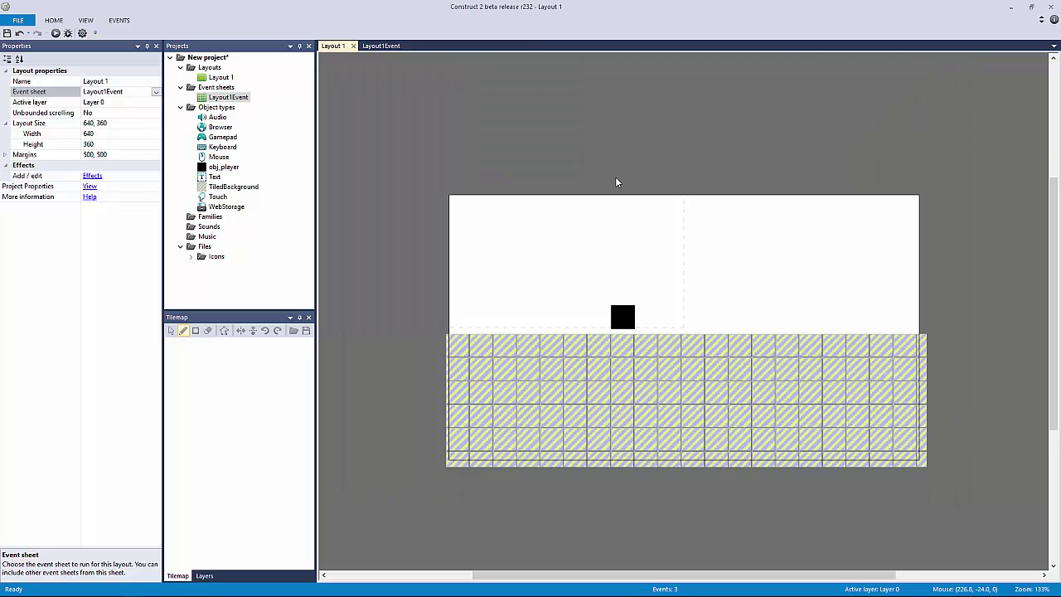
View the project properties and return to the Layout1Event sheet.
{"action": "left_click", "coordinate": [90, 187]}
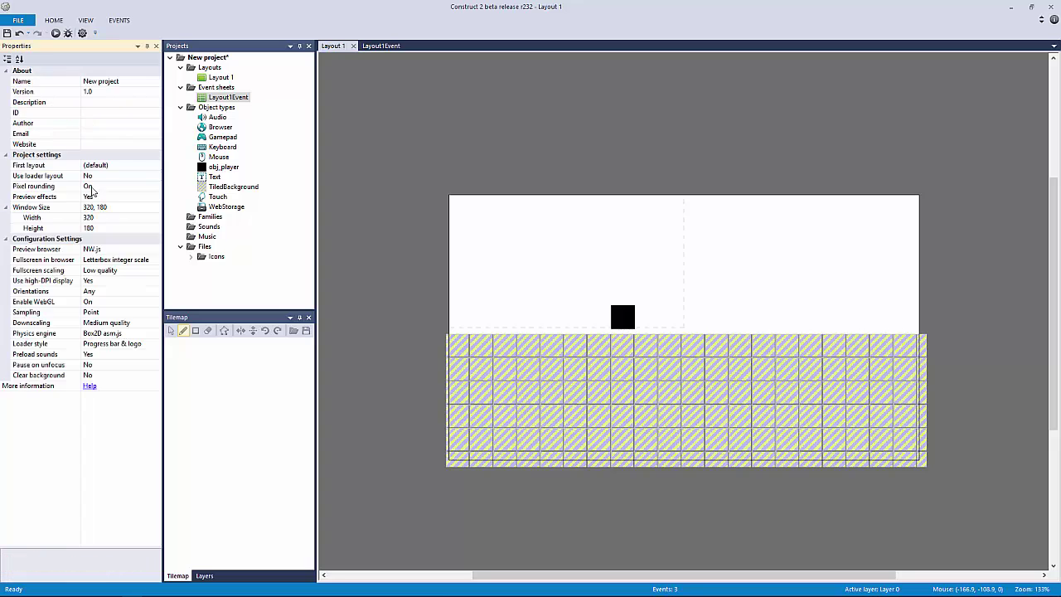
{"action": "left_click", "coordinate": [393, 181]}
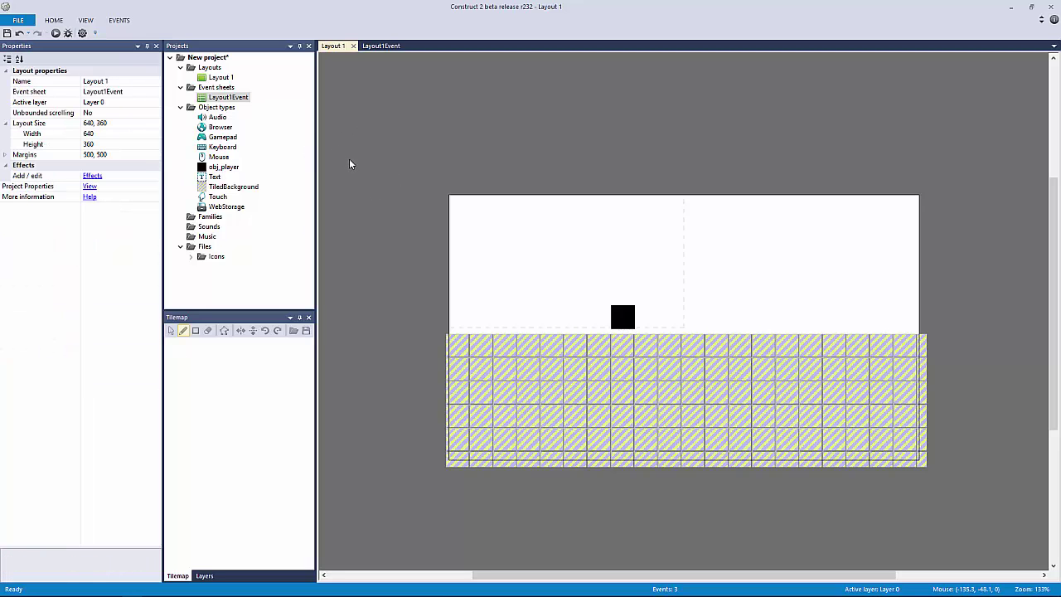
{"action": "left_click", "coordinate": [383, 46]}
{"action": "scroll", "coordinate": [540, 218], "scroll_direction": "up", "scroll_amount": 1, "text": "ctrl"}
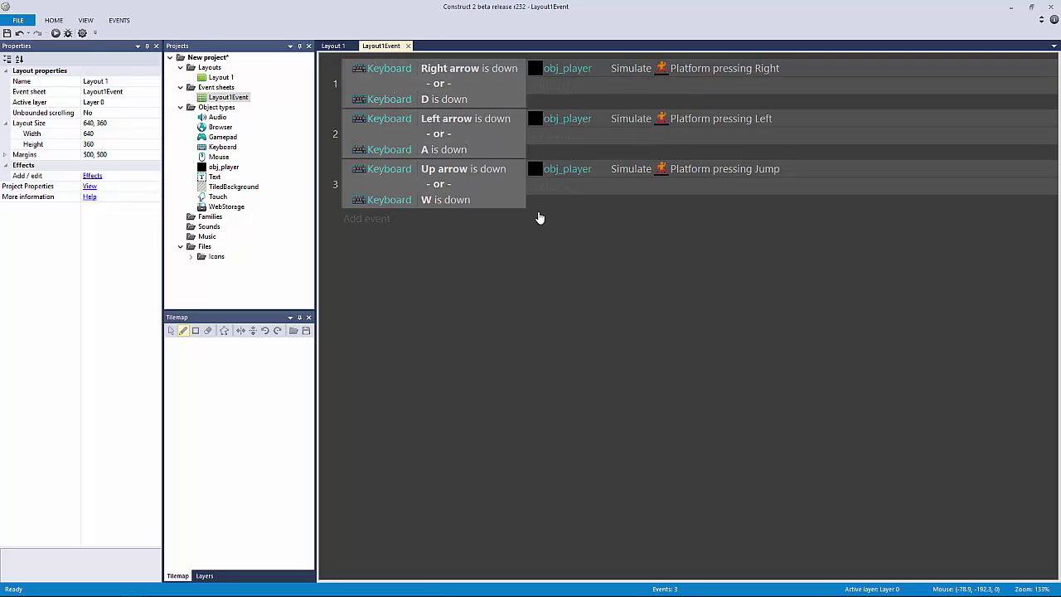
{"action": "scroll", "coordinate": [498, 174], "scroll_direction": "up", "scroll_amount": 1, "text": "ctrl"}
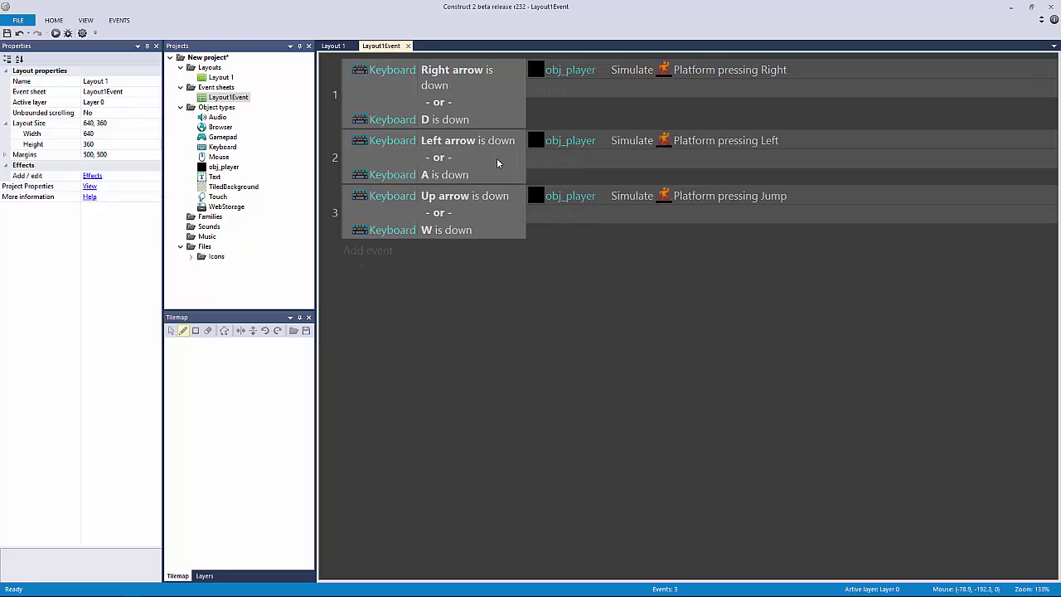